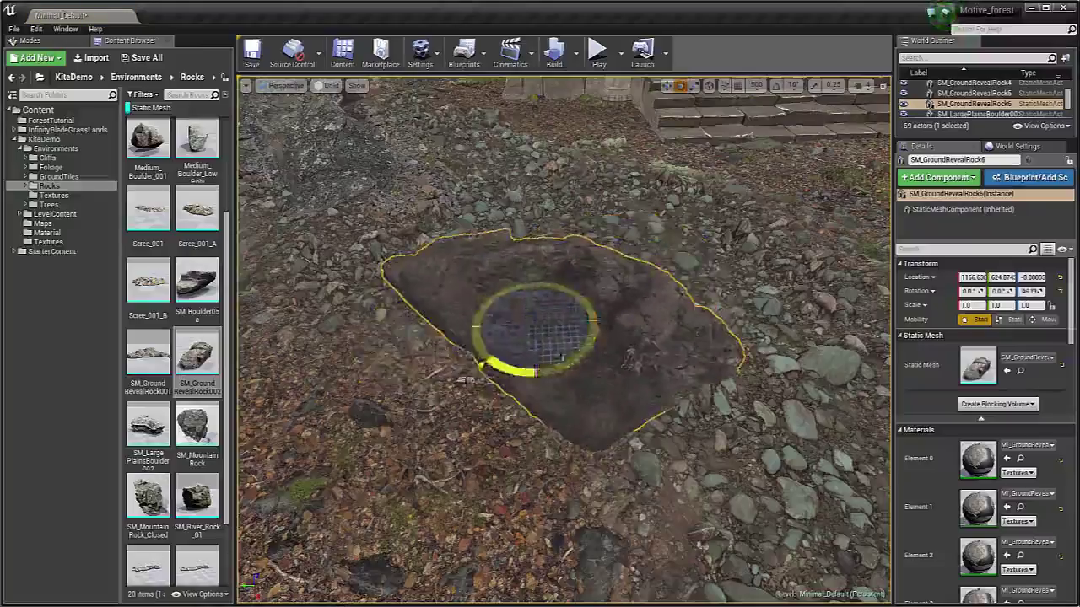
Rotate the selected ground reveal rock to about 47° around its vertical axis and sink it to a height of about -16.9.
{"action": "left_click_drag", "start_coordinate": [534, 292], "coordinate": [534, 333]}
{"action": "right_click_drag", "start_coordinate": [533, 334], "coordinate": [422, 278]}
{"action": "left_click_drag", "start_coordinate": [584, 314], "coordinate": [583, 305]}
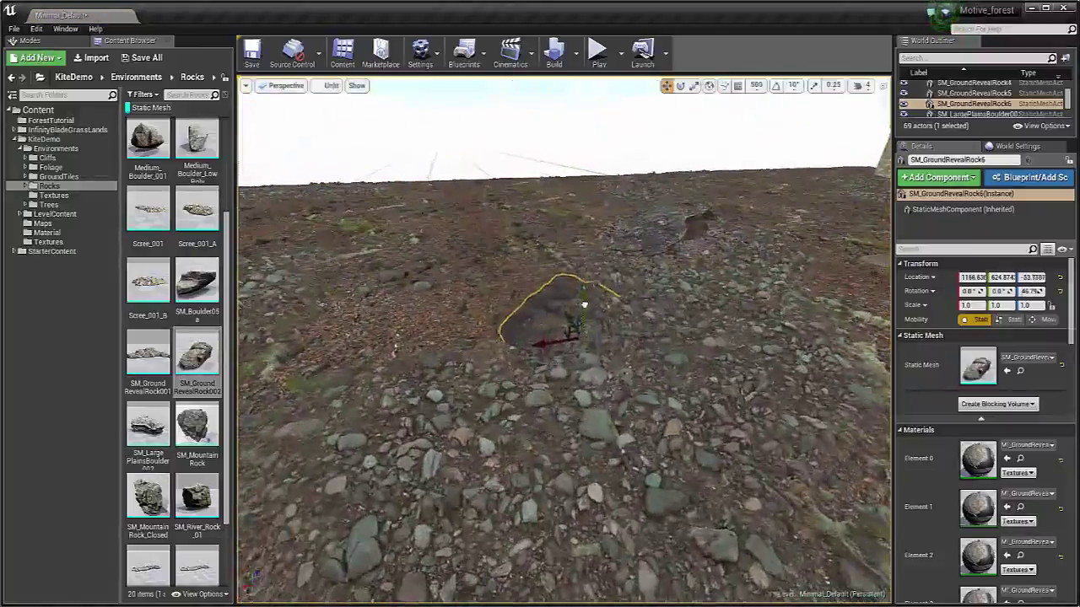
{"action": "right_click_drag", "start_coordinate": [584, 296], "coordinate": [489, 311]}
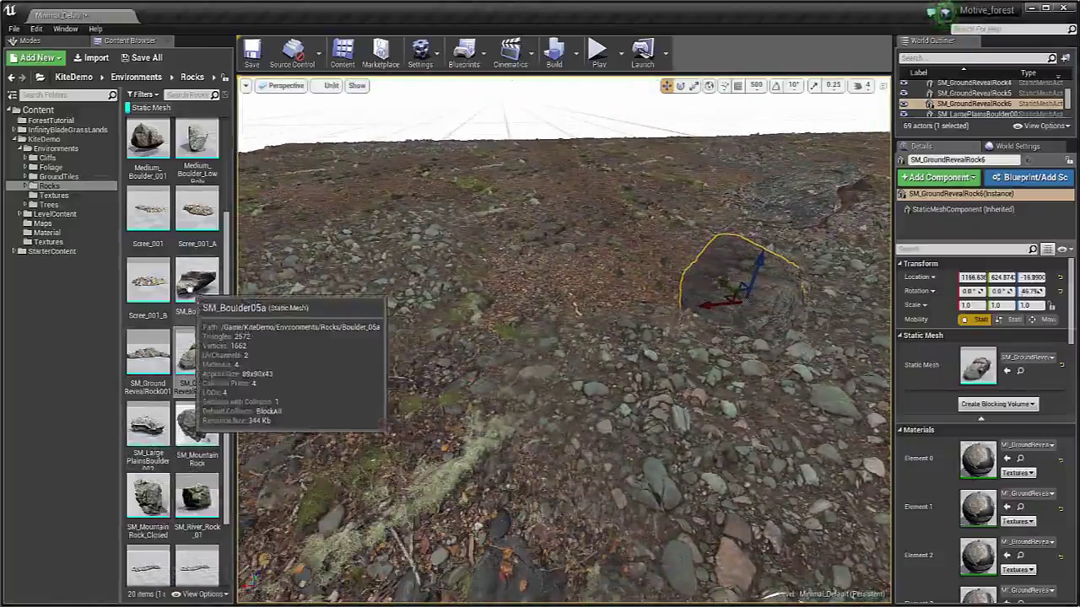
Place SM_Boulder05a beside the ground reveal rock, scaled to about 1.57, tilted and sunk slightly into the ground.
{"action": "left_click_drag", "start_coordinate": [195, 286], "coordinate": [641, 315]}
{"action": "left_click_drag", "start_coordinate": [707, 355], "coordinate": [702, 354]}
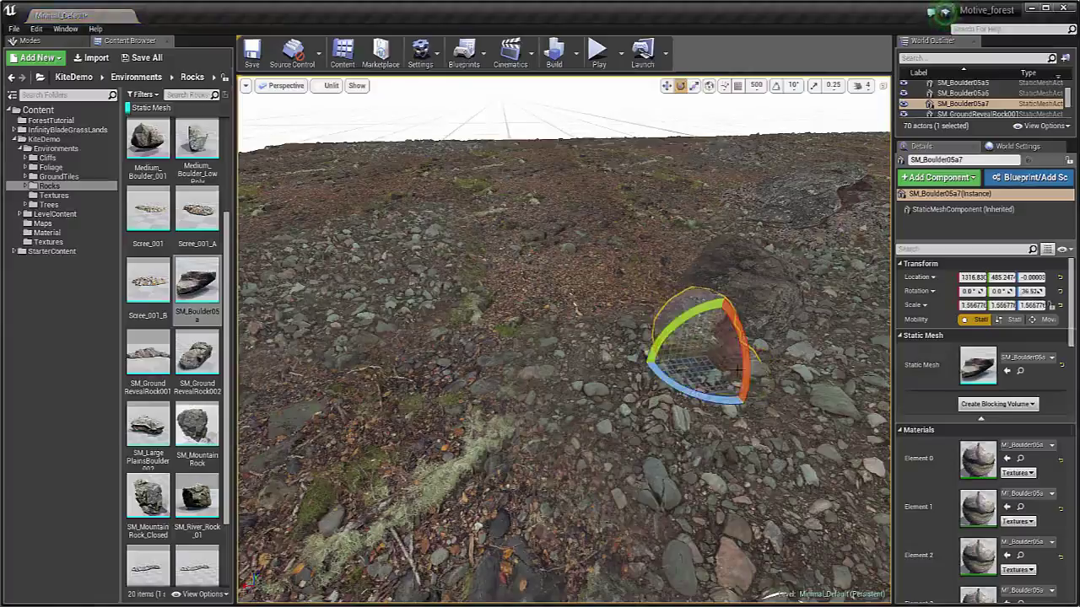
{"action": "right_click_drag", "start_coordinate": [558, 394], "coordinate": [596, 414]}
{"action": "right_click_drag", "start_coordinate": [586, 376], "coordinate": [563, 387]}
Place Medium_Boulder_LowPoly next to the other two rocks and sink it to a height of about -18.
{"action": "scroll", "coordinate": [171, 264], "scroll_direction": "up", "scroll_amount": 1}
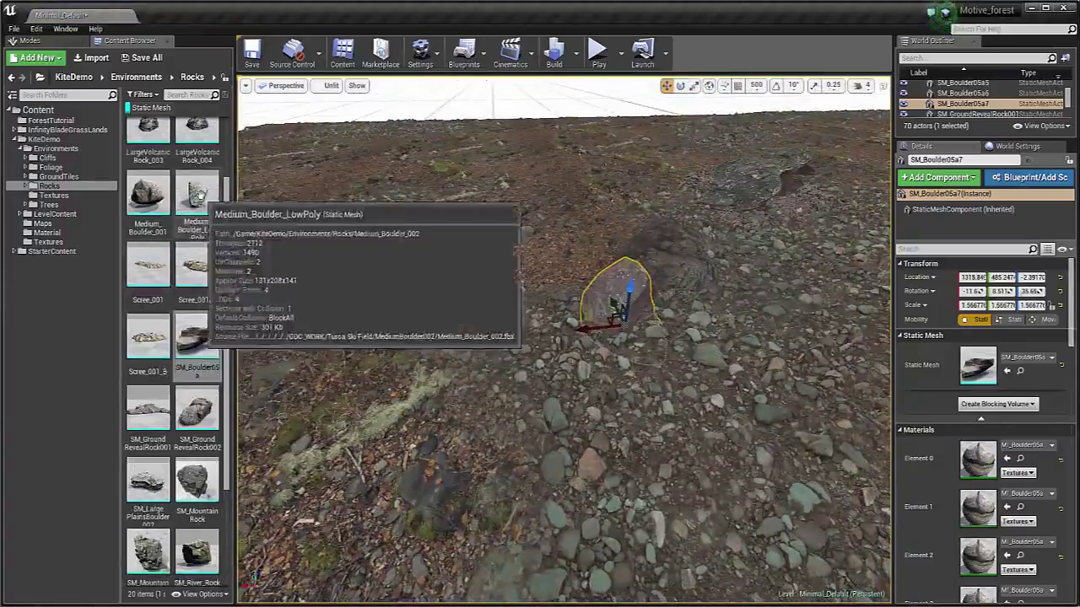
{"action": "left_click_drag", "start_coordinate": [697, 332], "coordinate": [703, 309]}
{"action": "right_click_drag", "start_coordinate": [702, 310], "coordinate": [717, 373]}
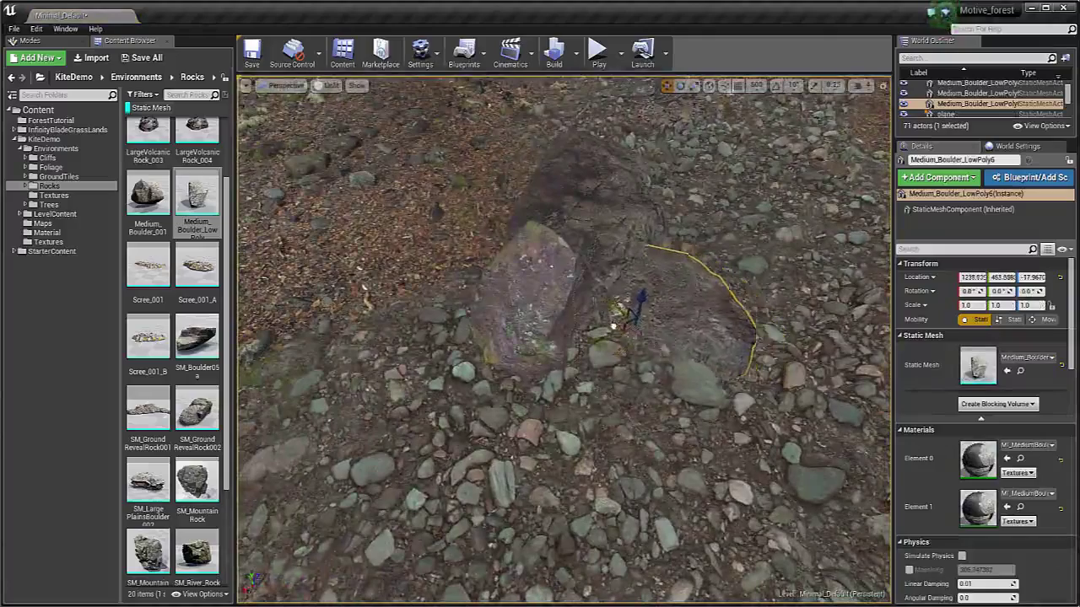
{"action": "right_click_drag", "start_coordinate": [717, 373], "coordinate": [675, 371]}
Place the large plains boulder on an empty stony patch, rotated to about -69° and scaled to about 0.52.
{"action": "scroll", "coordinate": [172, 354], "scroll_direction": "down", "scroll_amount": 2}
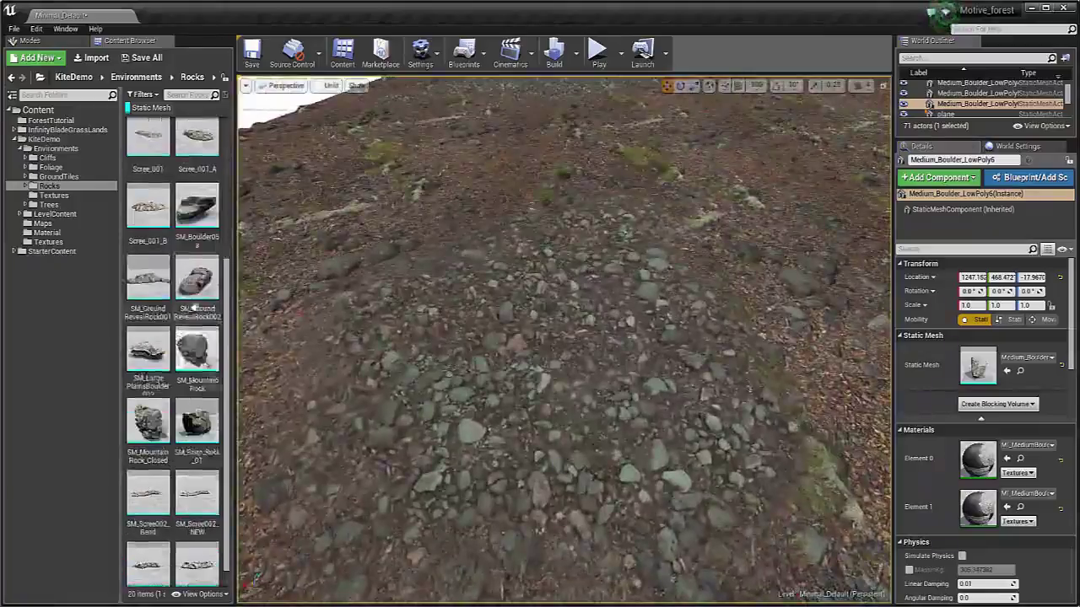
{"action": "left_click_drag", "start_coordinate": [149, 348], "coordinate": [511, 294]}
{"action": "left_click_drag", "start_coordinate": [544, 332], "coordinate": [594, 331]}
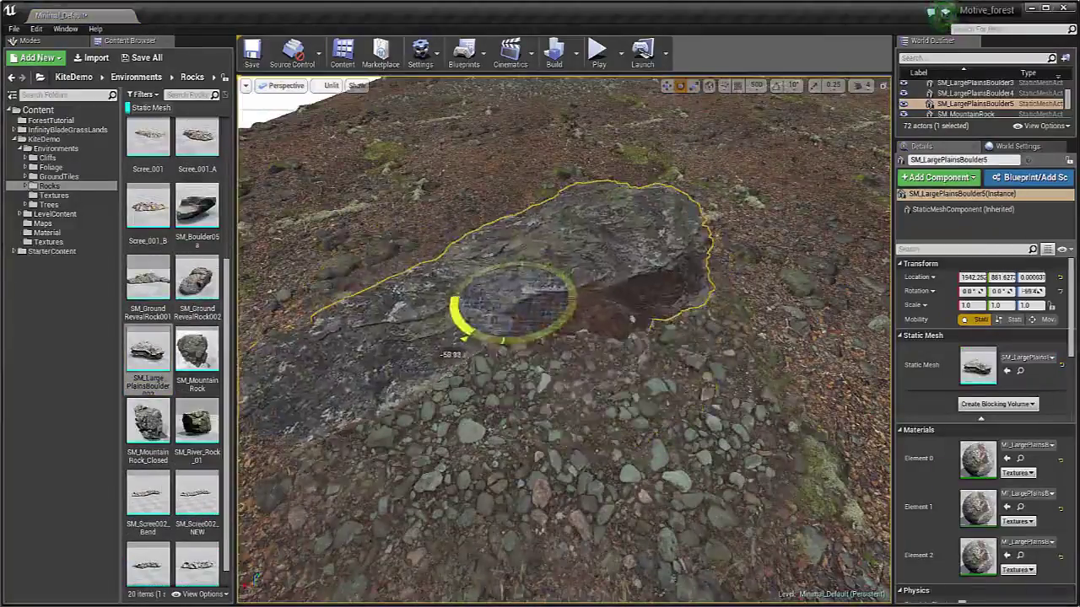
{"action": "left_click_drag", "start_coordinate": [511, 296], "coordinate": [498, 303]}
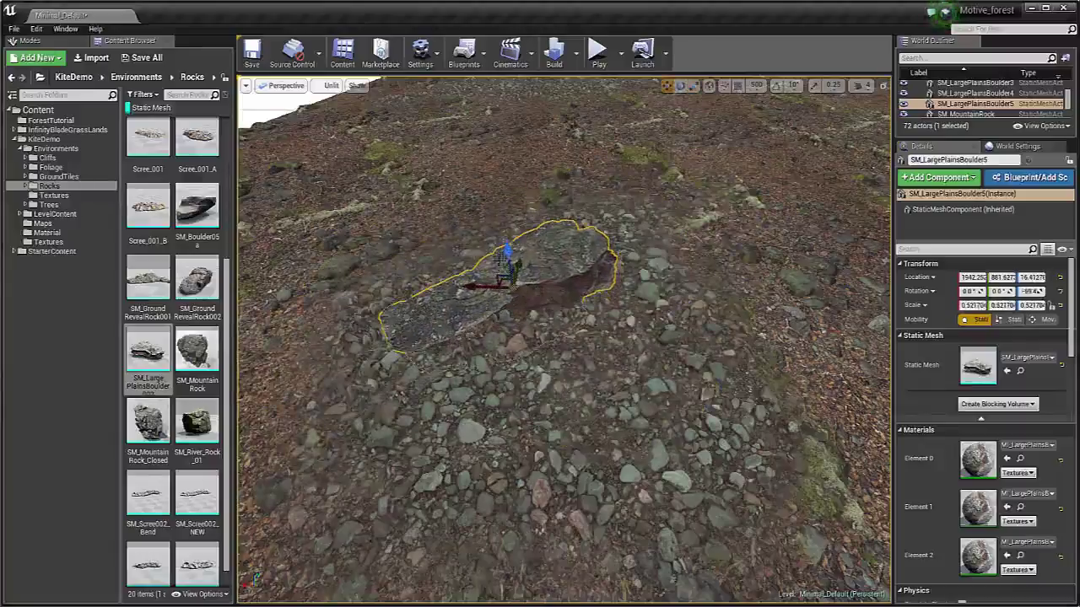
Duplicate the large plains boulder, rotate the copy to about 16° and move it against the original.
{"action": "key", "text": "ctrl+w"}
{"action": "right_click_drag", "start_coordinate": [497, 274], "coordinate": [548, 251]}
{"action": "left_click_drag", "start_coordinate": [549, 252], "coordinate": [652, 305]}
{"action": "key", "text": "e"}
{"action": "left_click_drag", "start_coordinate": [669, 362], "coordinate": [624, 354]}
{"action": "key", "text": "w"}
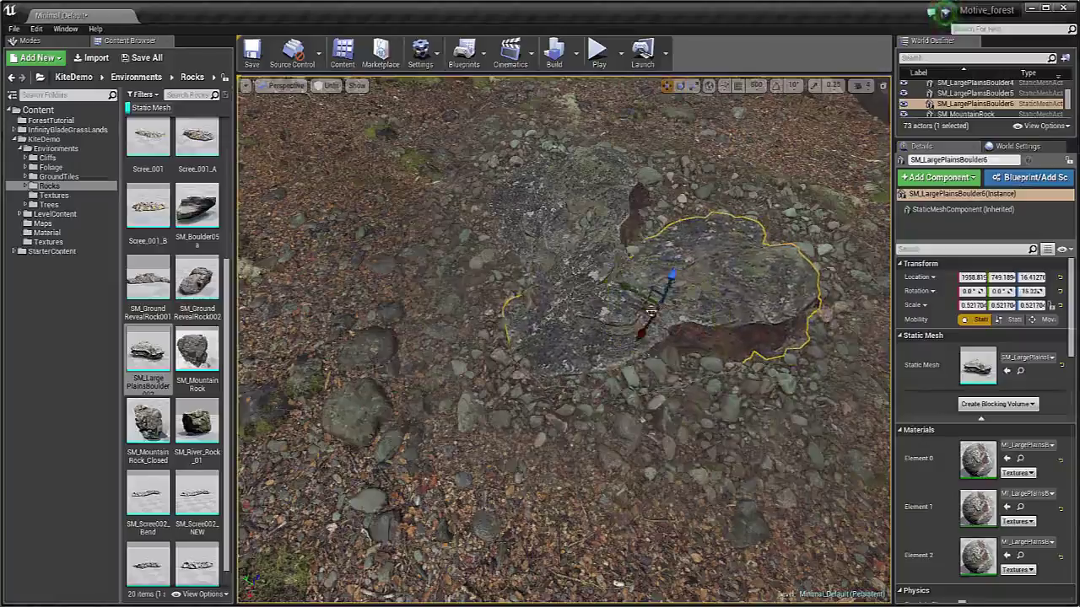
{"action": "left_click_drag", "start_coordinate": [651, 312], "coordinate": [621, 307]}
Place a rotated Scree_001 mesh at the edge of the large plains boulders and undo its last height change.
{"action": "right_click_drag", "start_coordinate": [497, 214], "coordinate": [497, 135]}
{"action": "right_click_drag", "start_coordinate": [528, 293], "coordinate": [533, 337]}
{"action": "left_click_drag", "start_coordinate": [147, 167], "coordinate": [424, 421]}
{"action": "left_click_drag", "start_coordinate": [532, 358], "coordinate": [517, 312]}
{"action": "right_click_drag", "start_coordinate": [517, 312], "coordinate": [582, 371]}
{"action": "key", "text": "e"}
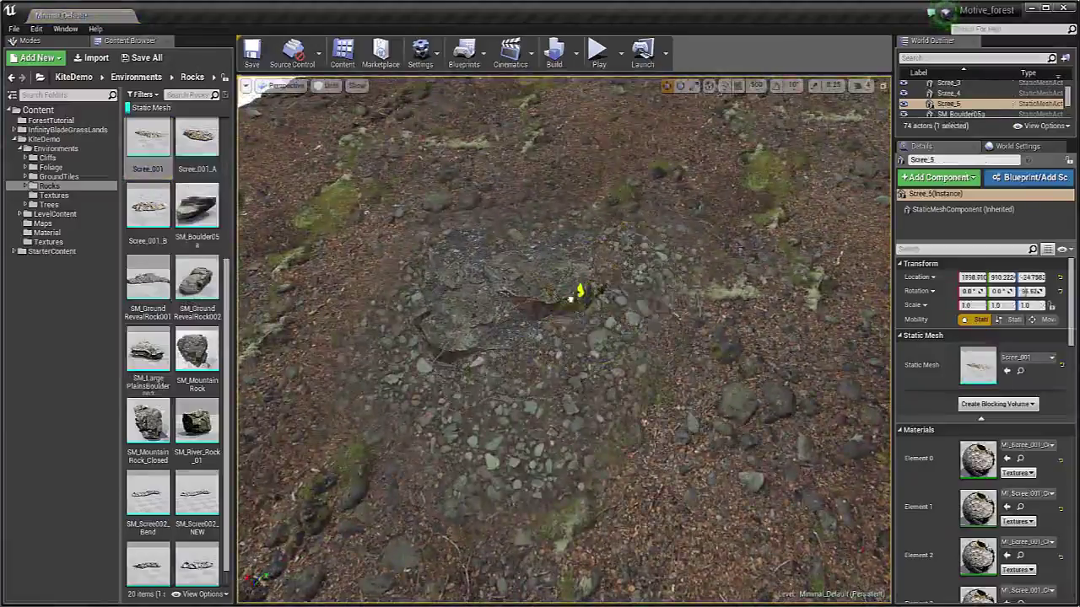
{"action": "key", "text": "ctrl+z"}
{"action": "mouse_move", "coordinate": [576, 304]}
{"action": "right_mouse_down"}
{"action": "mouse_move", "coordinate": [591, 325]}
{"action": "mouse_move", "coordinate": [595, 300]}
{"action": "right_mouse_up"}
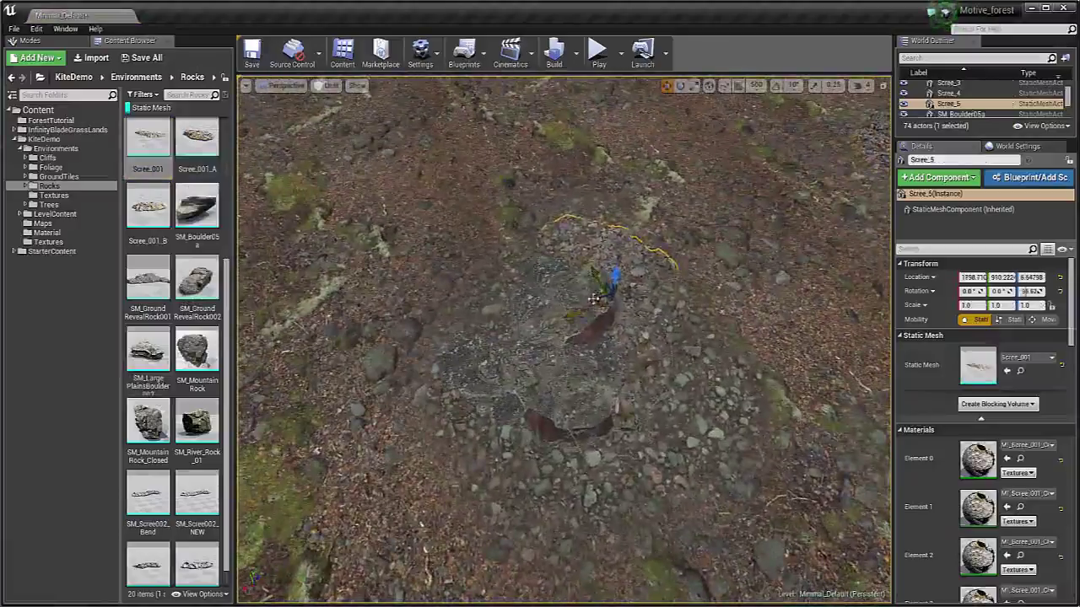
Duplicate the scree along the large plains boulders, rotate the copy to about -82° and raise it to about 9.8.
{"action": "left_click_drag", "start_coordinate": [593, 325], "coordinate": [594, 322]}
{"action": "right_click_drag", "start_coordinate": [594, 322], "coordinate": [537, 333]}
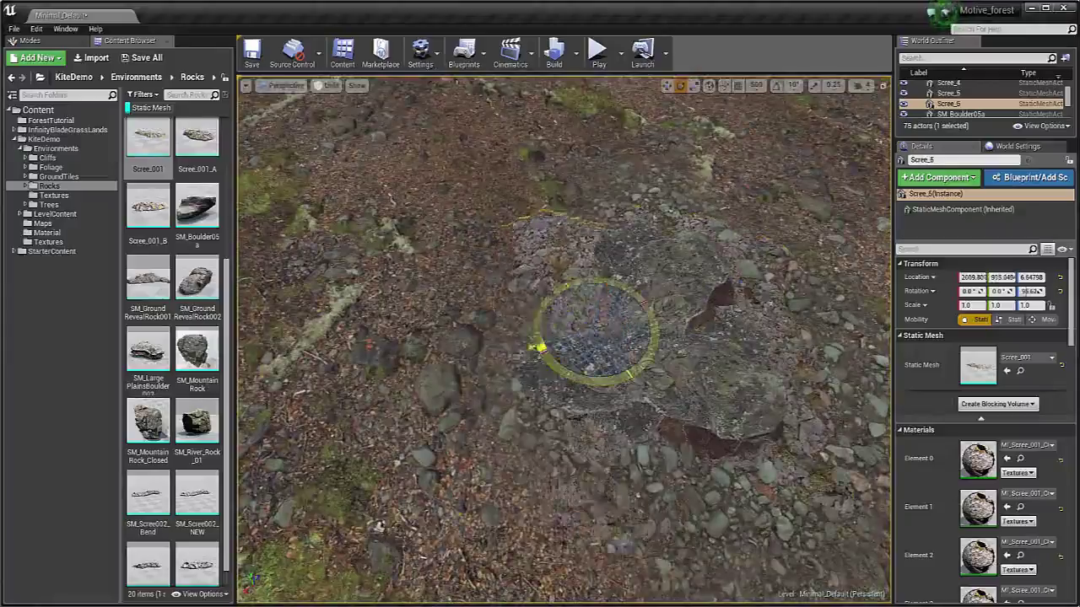
{"action": "right_click_drag", "start_coordinate": [590, 325], "coordinate": [585, 262]}
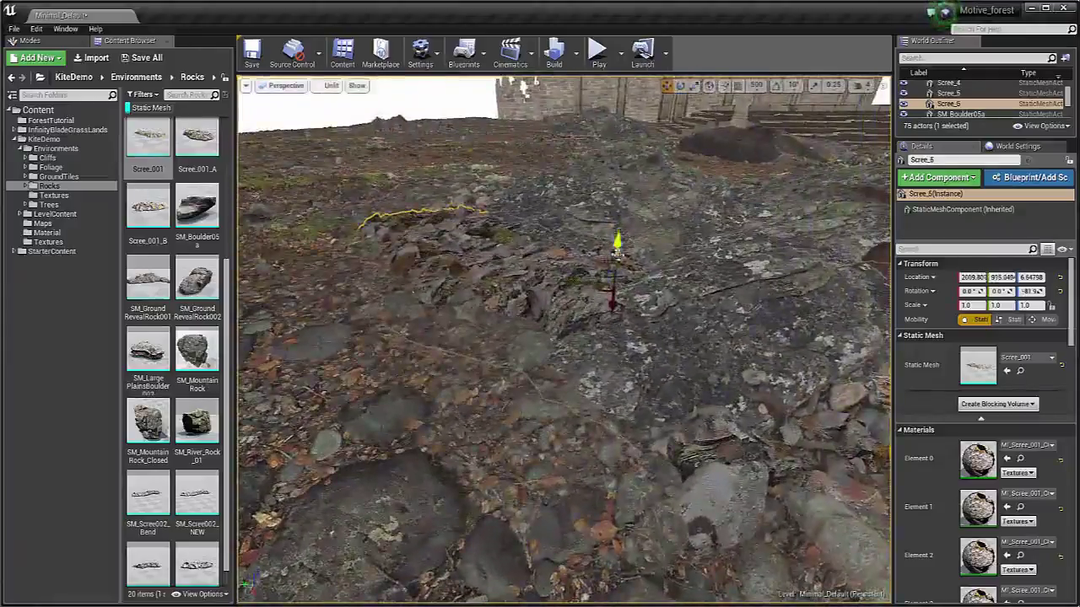
{"action": "left_click_drag", "start_coordinate": [617, 247], "coordinate": [616, 248]}
{"action": "right_click_drag", "start_coordinate": [617, 247], "coordinate": [638, 306]}
{"action": "right_click_drag", "start_coordinate": [468, 301], "coordinate": [457, 381]}
{"action": "left_click_drag", "start_coordinate": [448, 383], "coordinate": [450, 384]}
Place SM_Boulder05a on another empty stony patch and scale it to about 1.44.
{"action": "right_click_drag", "start_coordinate": [450, 384], "coordinate": [667, 311]}
{"action": "right_click_drag", "start_coordinate": [563, 337], "coordinate": [605, 418]}
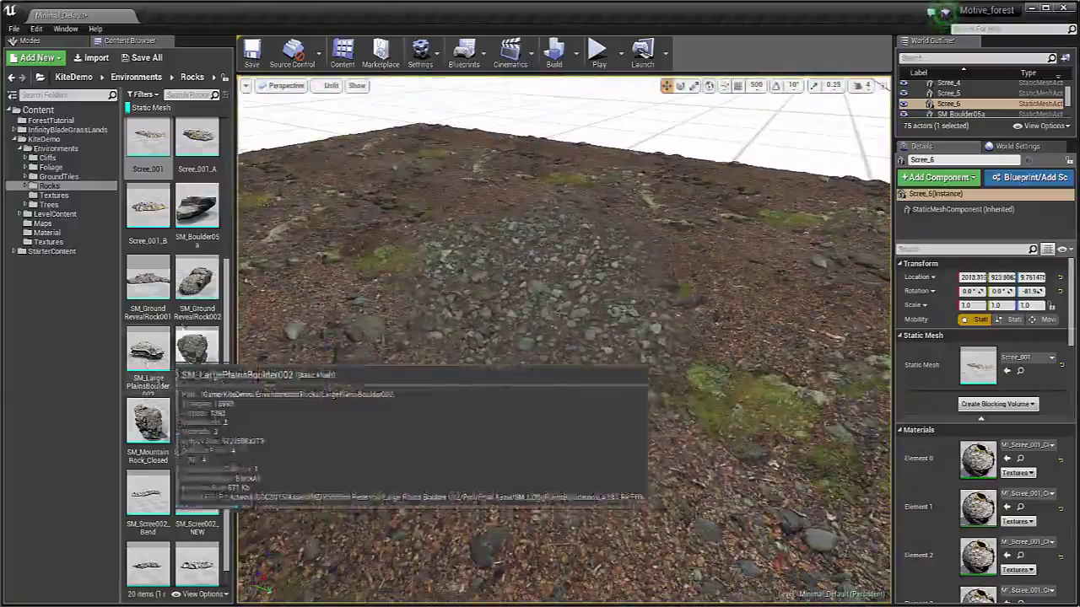
{"action": "scroll", "coordinate": [201, 308], "scroll_direction": "up", "scroll_amount": 1}
{"action": "mouse_move", "coordinate": [506, 338]}
{"action": "right_mouse_down"}
{"action": "mouse_move", "coordinate": [527, 312]}
{"action": "mouse_move", "coordinate": [527, 338]}
{"action": "right_mouse_up"}
{"action": "left_click_drag", "start_coordinate": [205, 253], "coordinate": [579, 294]}
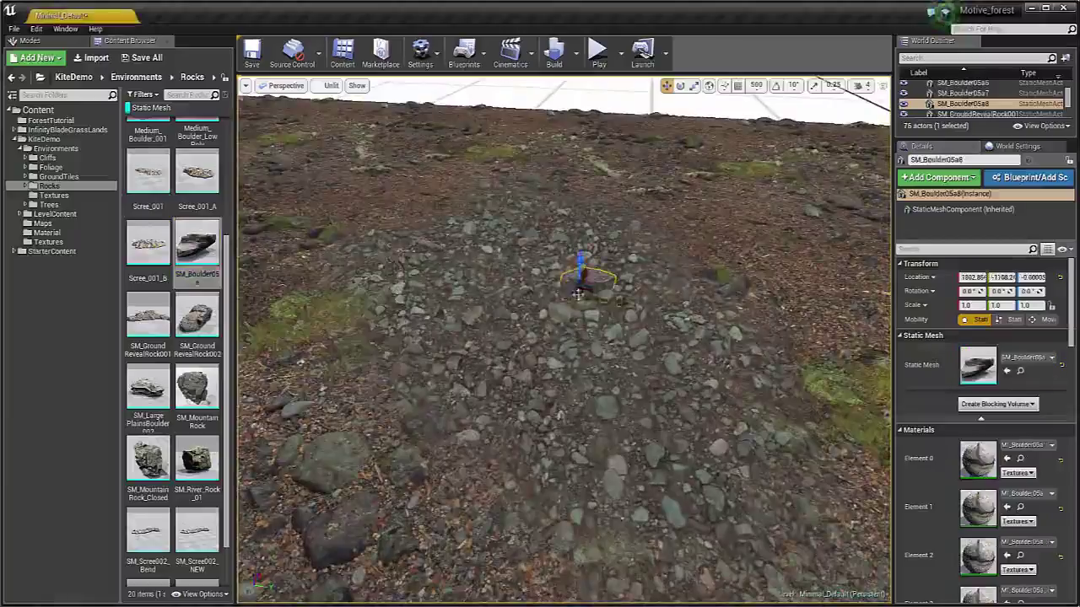
{"action": "key", "text": "r"}
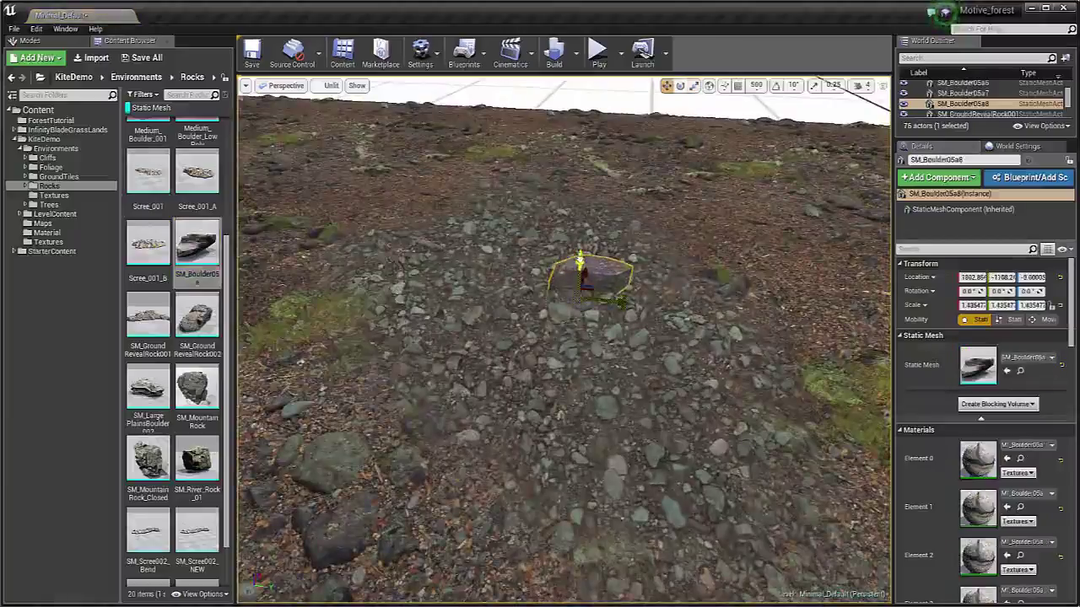
Place Medium_Boulder_LowPoly beside the new boulder, rotate it about -95° around the vertical axis and lower it into the ground.
{"action": "scroll", "coordinate": [179, 244], "scroll_direction": "up", "scroll_amount": 3}
{"action": "left_click_drag", "start_coordinate": [193, 232], "coordinate": [517, 291]}
{"action": "key", "text": "e"}
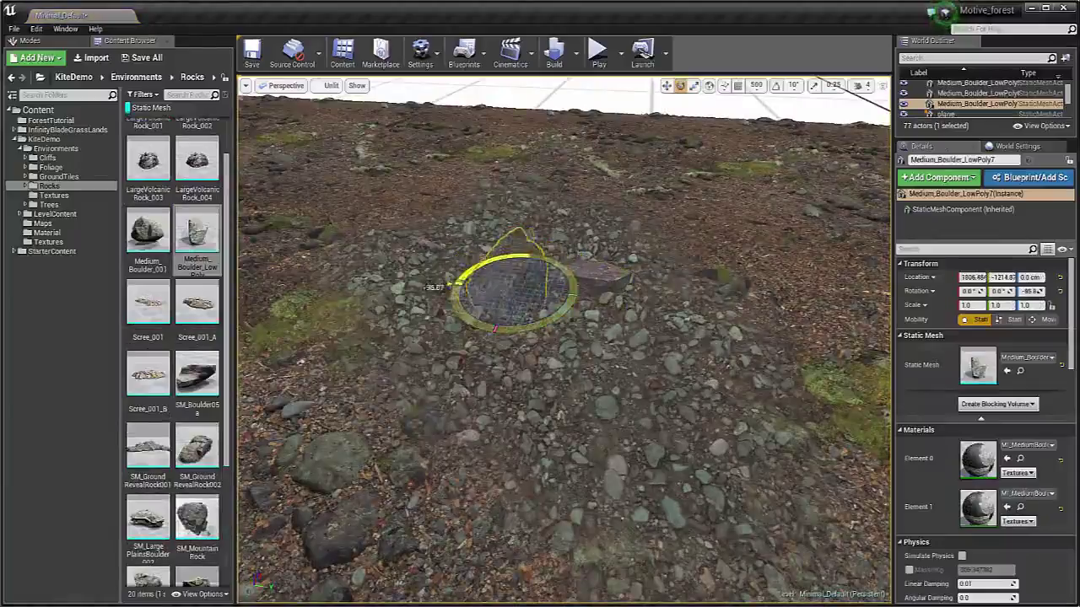
{"action": "left_click_drag", "start_coordinate": [510, 250], "coordinate": [511, 261]}
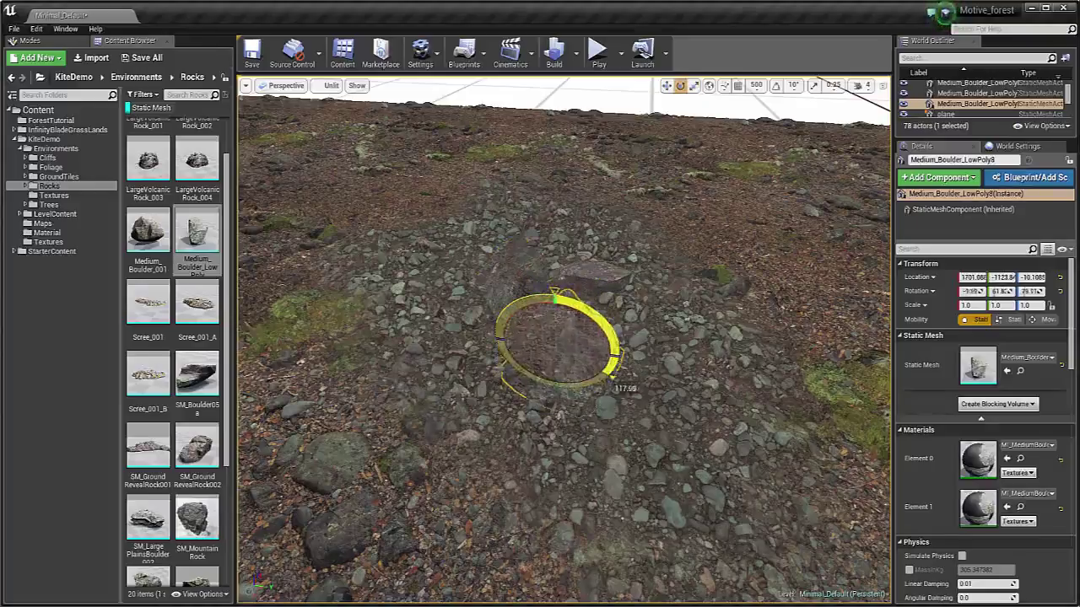
Position the tilted duplicate of the medium boulder in front of SM_Boulder05a, partly sunk into the ground.
{"action": "key", "text": "w"}
{"action": "right_click_drag", "start_coordinate": [576, 403], "coordinate": [507, 498]}
{"action": "left_click_drag", "start_coordinate": [606, 386], "coordinate": [620, 343]}
{"action": "right_click_drag", "start_coordinate": [618, 343], "coordinate": [622, 206]}
{"action": "left_click_drag", "start_coordinate": [536, 372], "coordinate": [535, 400]}
{"action": "right_click_drag", "start_coordinate": [540, 396], "coordinate": [578, 447]}
Duplicate the medium boulder again, scale the copy to about 1.28, and rotate and shift it within the rock cluster.
{"action": "left_click_drag", "start_coordinate": [491, 367], "coordinate": [488, 359], "text": "alt"}
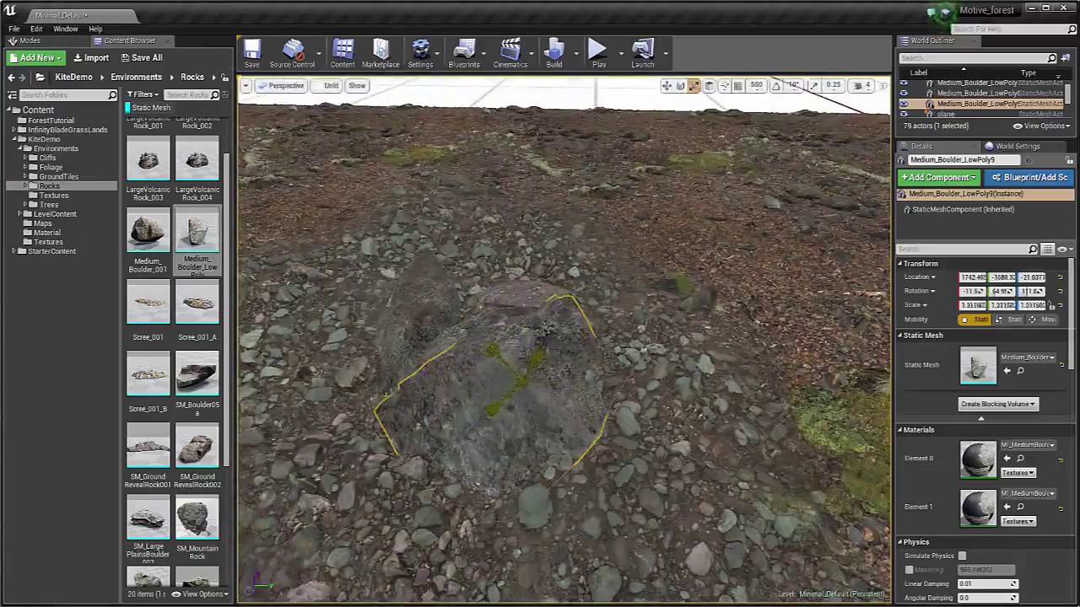
{"action": "left_click_drag", "start_coordinate": [555, 356], "coordinate": [559, 342]}
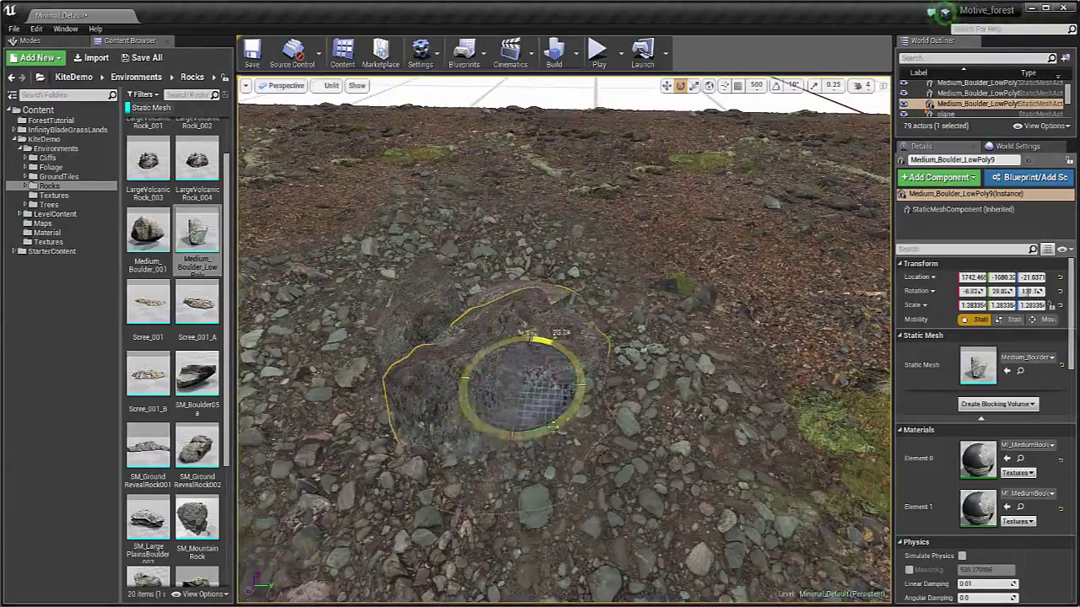
{"action": "right_click_drag", "start_coordinate": [572, 383], "coordinate": [504, 384]}
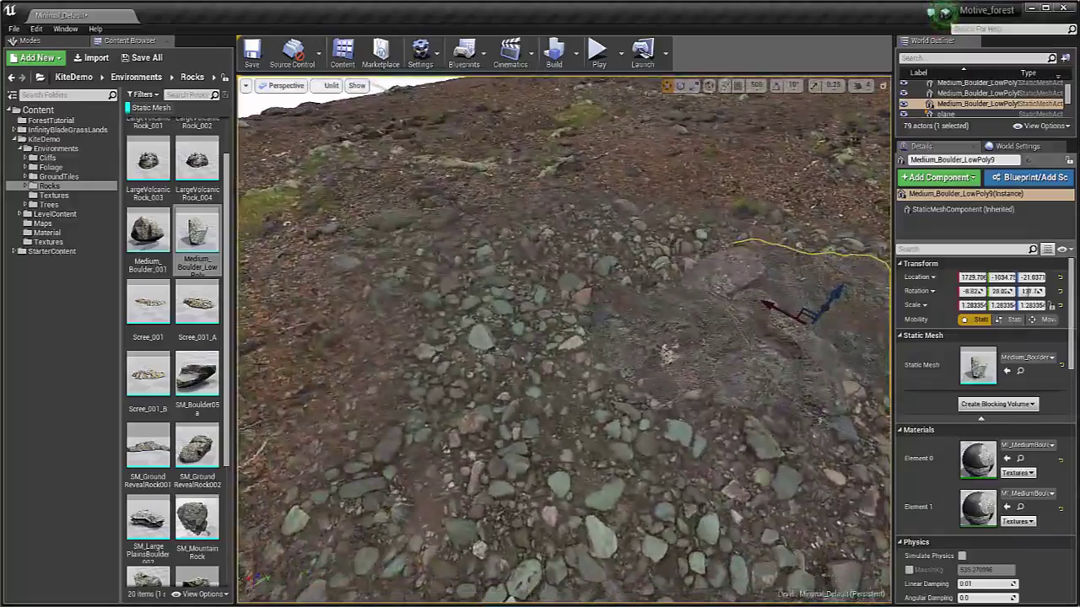
Place SM_GroundRevealRock001 behind the cluster, rotated to about 110°, scaled to about 1.26 and lowered to a height of about 4.8.
{"action": "scroll", "coordinate": [161, 400], "scroll_direction": "down", "scroll_amount": 1}
{"action": "left_click_drag", "start_coordinate": [157, 430], "coordinate": [487, 281]}
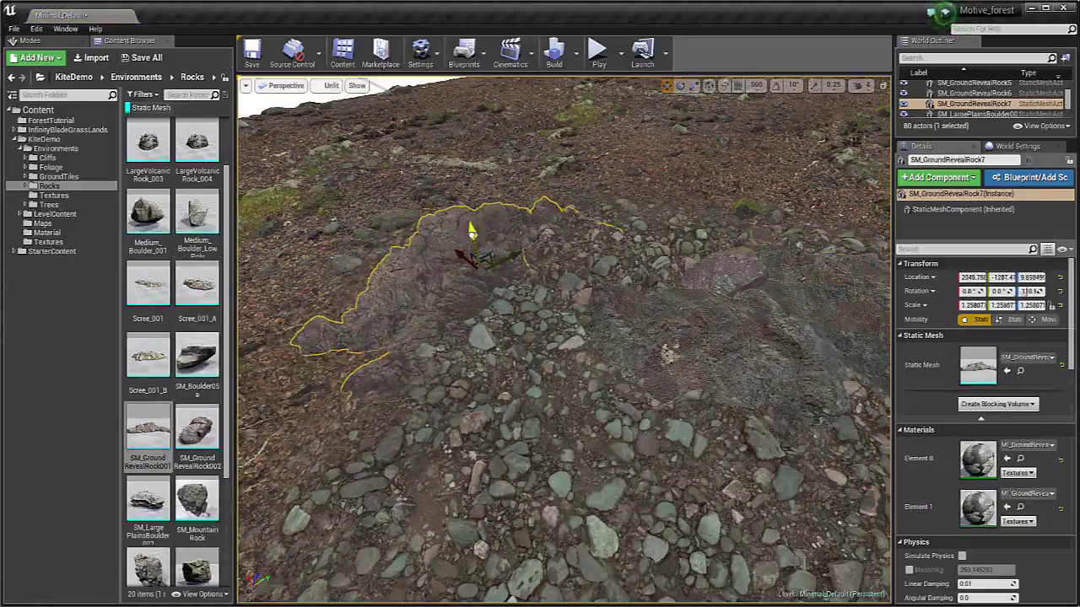
{"action": "right_click_drag", "start_coordinate": [475, 243], "coordinate": [476, 295]}
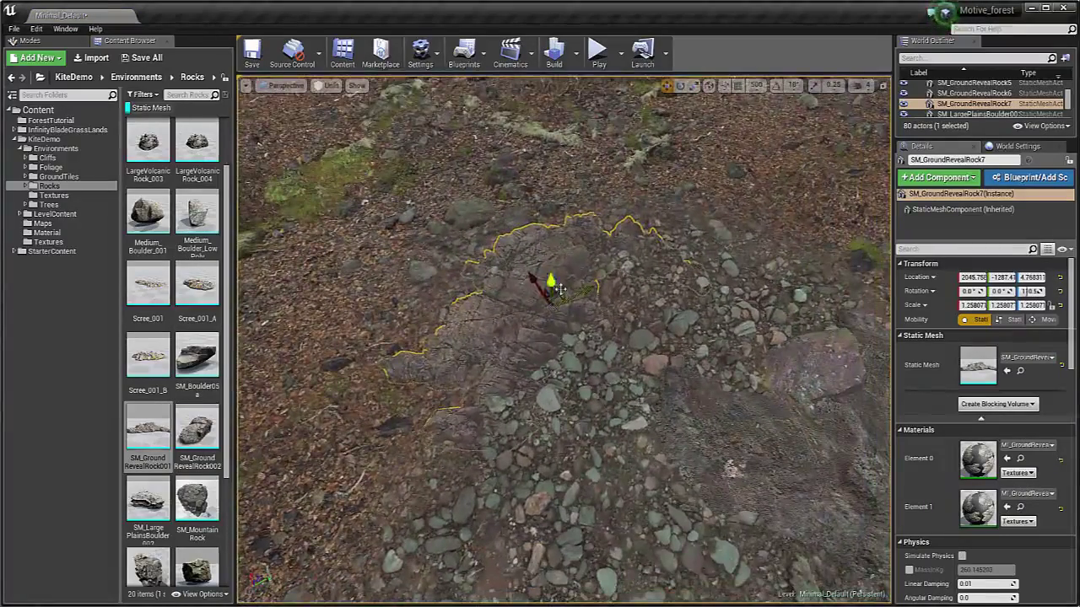
{"action": "left_click_drag", "start_coordinate": [588, 282], "coordinate": [590, 282]}
{"action": "mouse_move", "coordinate": [590, 281]}
{"action": "right_mouse_down"}
{"action": "mouse_move", "coordinate": [607, 291]}
{"action": "mouse_move", "coordinate": [573, 337]}
{"action": "mouse_move", "coordinate": [591, 286]}
{"action": "right_mouse_up"}
Duplicate the ground reveal rock and place the copy beside the original, rotated to about 71°.
{"action": "key", "text": "ctrl+w"}
{"action": "right_click_drag", "start_coordinate": [701, 243], "coordinate": [735, 240]}
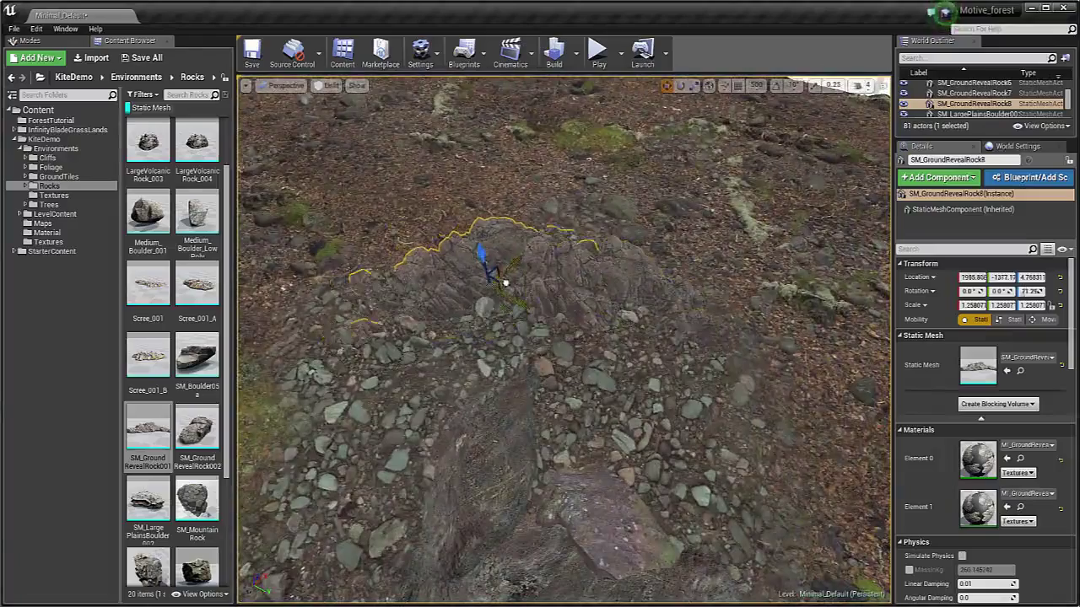
{"action": "right_click_drag", "start_coordinate": [564, 338], "coordinate": [649, 311]}
Place Scree_001 alongside the medium boulders, rotated to about 122° and raised to a height of about 10.7.
{"action": "left_click_drag", "start_coordinate": [152, 300], "coordinate": [515, 359]}
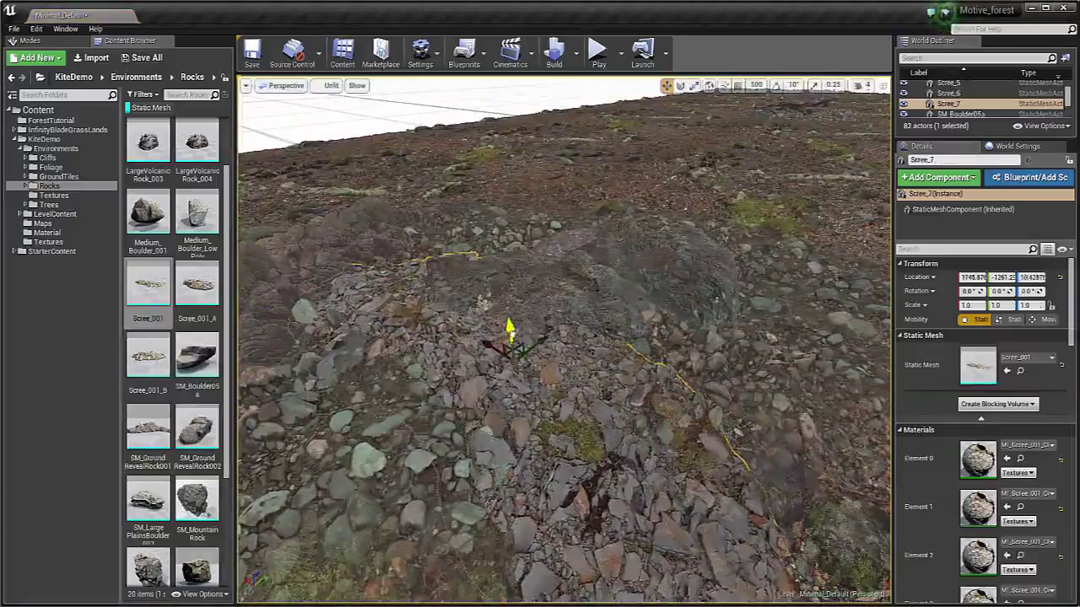
{"action": "left_click_drag", "start_coordinate": [546, 398], "coordinate": [573, 341]}
{"action": "key", "text": "w"}
{"action": "right_click_drag", "start_coordinate": [547, 399], "coordinate": [451, 472]}
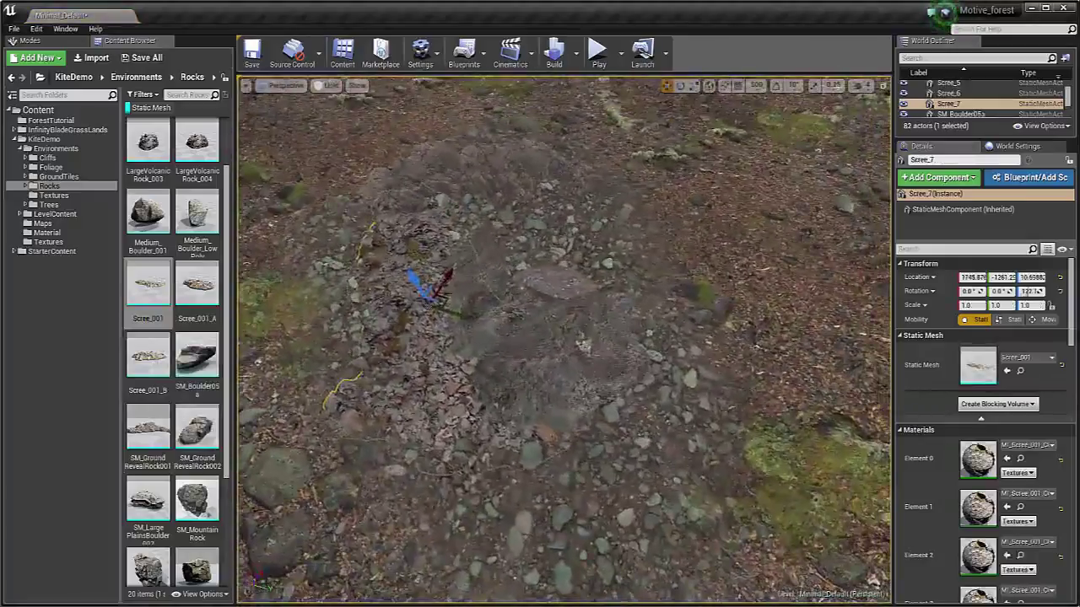
Duplicate the scree to the opposite side of the cluster, rotate the copy to about -66° and lower it to about 8.4.
{"action": "right_click_drag", "start_coordinate": [540, 355], "coordinate": [447, 350]}
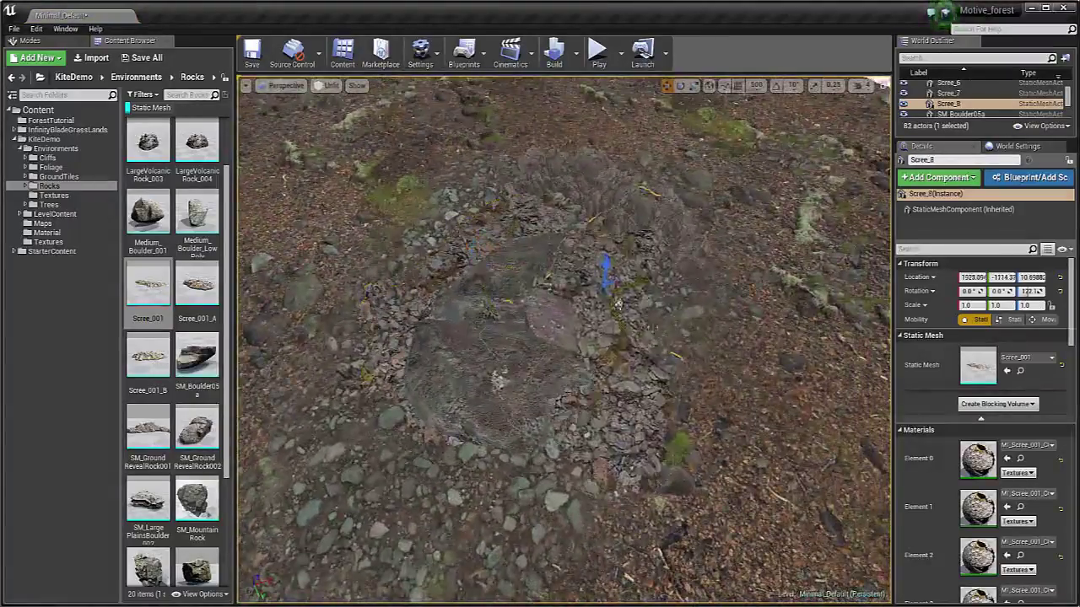
{"action": "left_click_drag", "start_coordinate": [606, 347], "coordinate": [530, 342]}
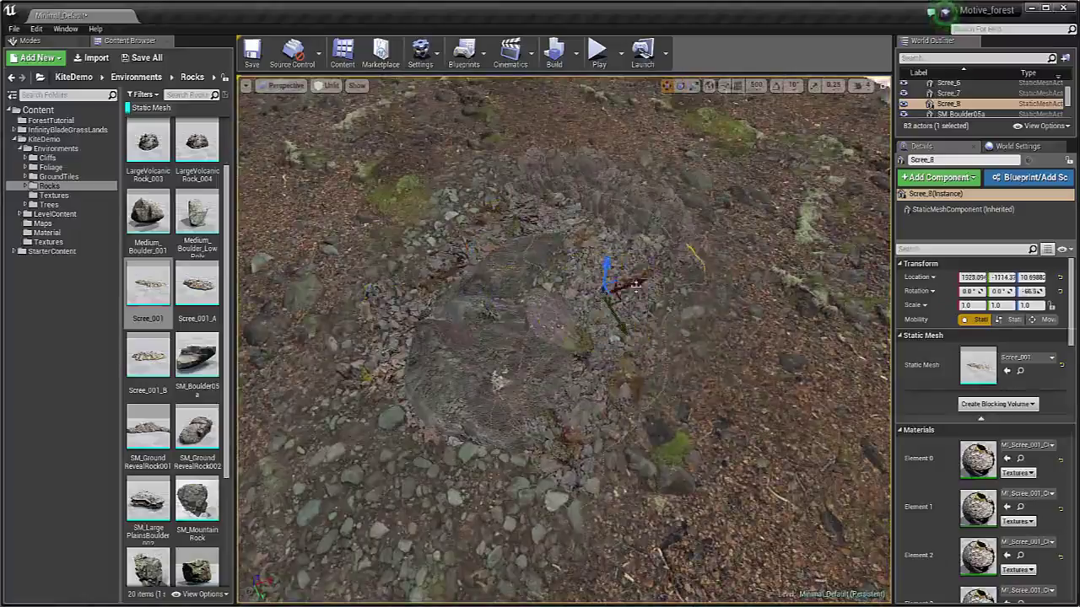
{"action": "right_click_drag", "start_coordinate": [608, 268], "coordinate": [306, 183]}
Place SM_MountainRock_Closed on the stony patch near the terrain edge, tilt it about -36° and sink it into the ground.
{"action": "scroll", "coordinate": [164, 390], "scroll_direction": "down", "scroll_amount": 5}
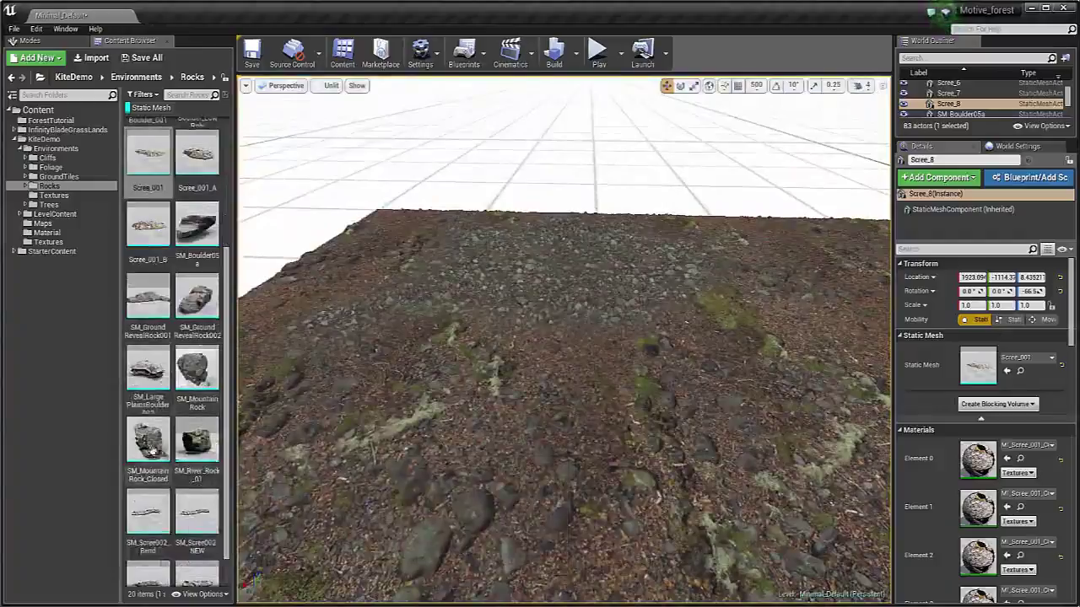
{"action": "left_click_drag", "start_coordinate": [148, 438], "coordinate": [574, 263]}
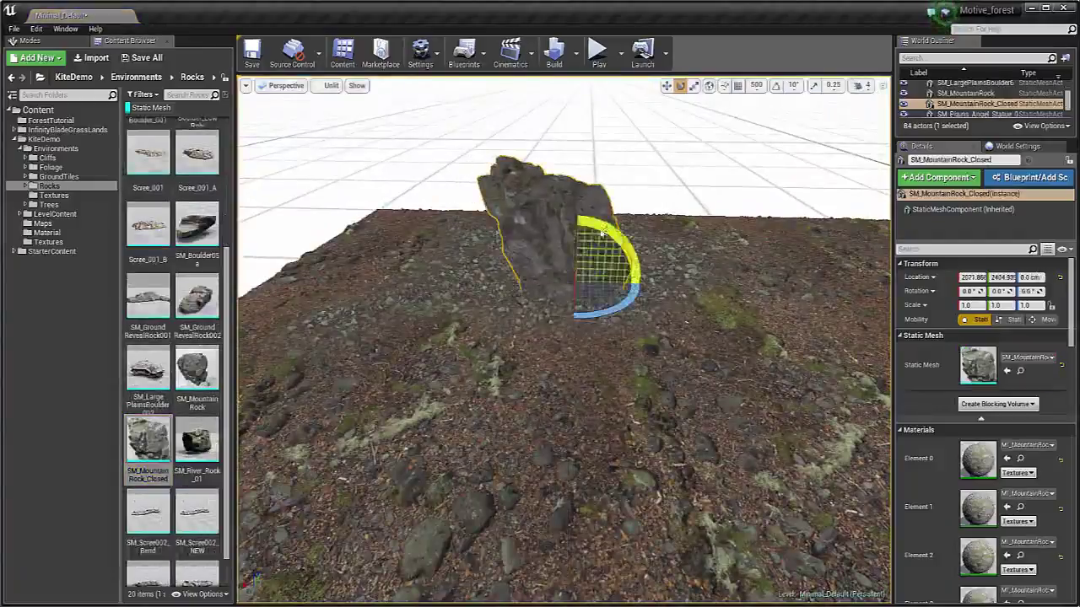
{"action": "left_click_drag", "start_coordinate": [607, 228], "coordinate": [519, 294]}
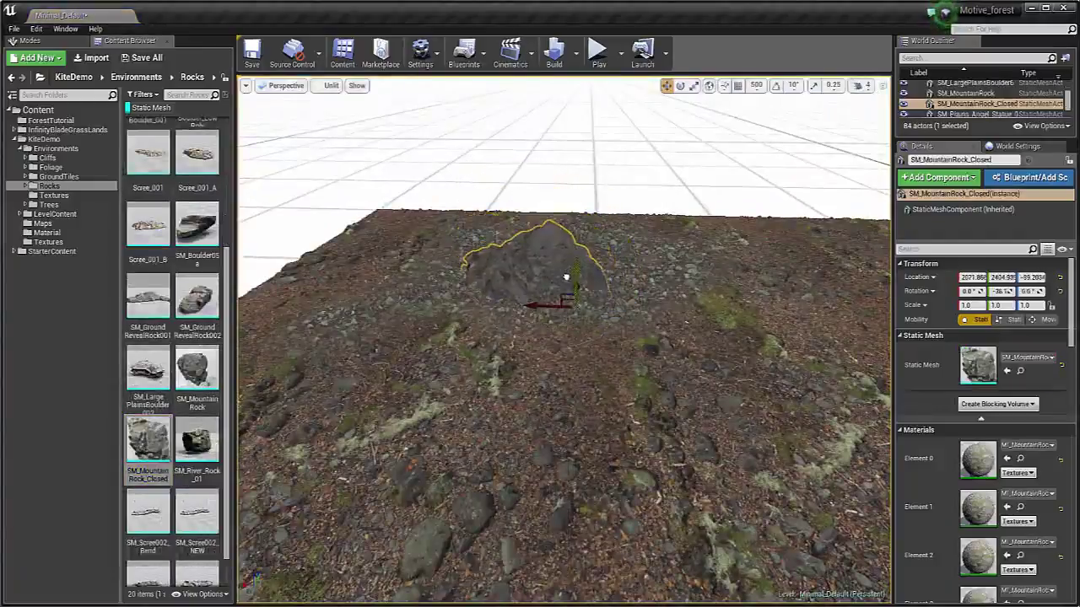
{"action": "right_click_drag", "start_coordinate": [563, 337], "coordinate": [497, 329]}
Place SM_MountainRock beside the closed mountain rock, rotate it to about 45° and sink it to a height of about -84.
{"action": "left_click_drag", "start_coordinate": [198, 373], "coordinate": [701, 336]}
{"action": "key", "text": "e"}
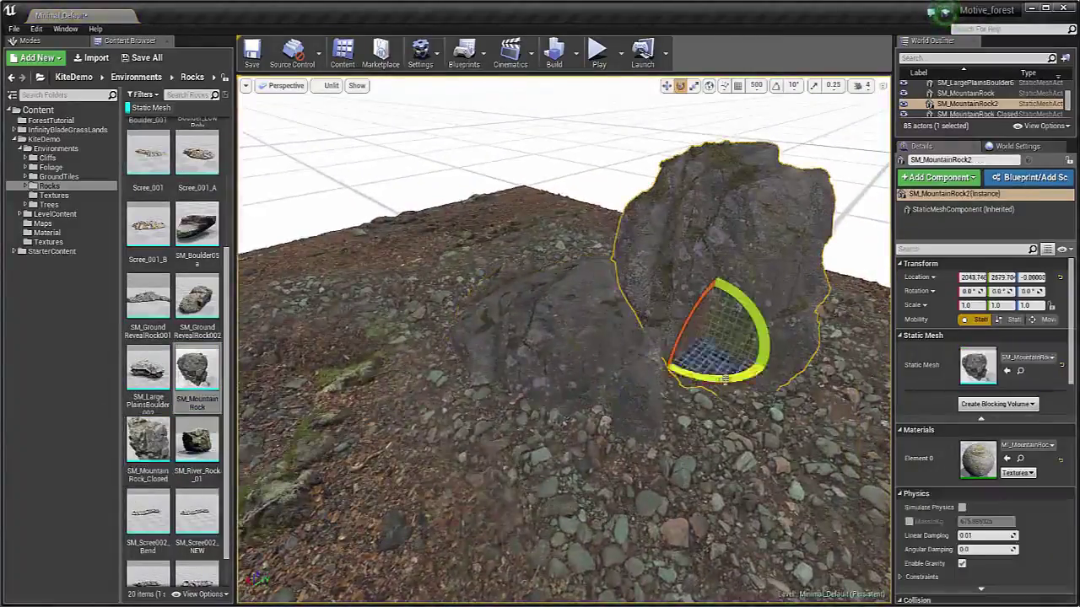
{"action": "left_click_drag", "start_coordinate": [723, 378], "coordinate": [643, 318]}
{"action": "left_click_drag", "start_coordinate": [742, 379], "coordinate": [766, 337]}
{"action": "key", "text": "w"}
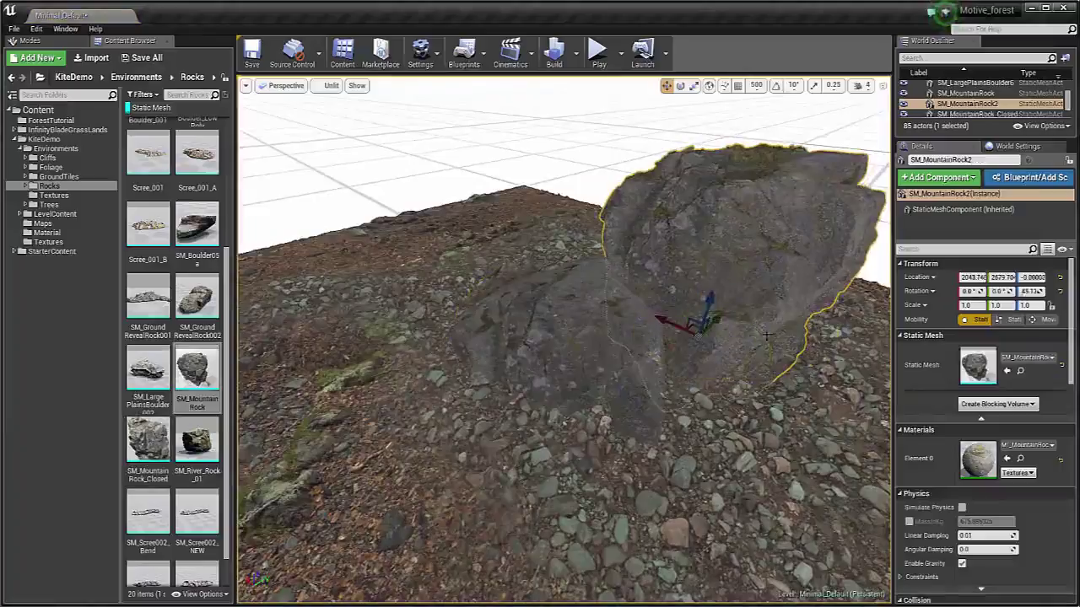
{"action": "left_click_drag", "start_coordinate": [716, 301], "coordinate": [711, 357]}
{"action": "right_click_drag", "start_coordinate": [711, 358], "coordinate": [676, 413]}
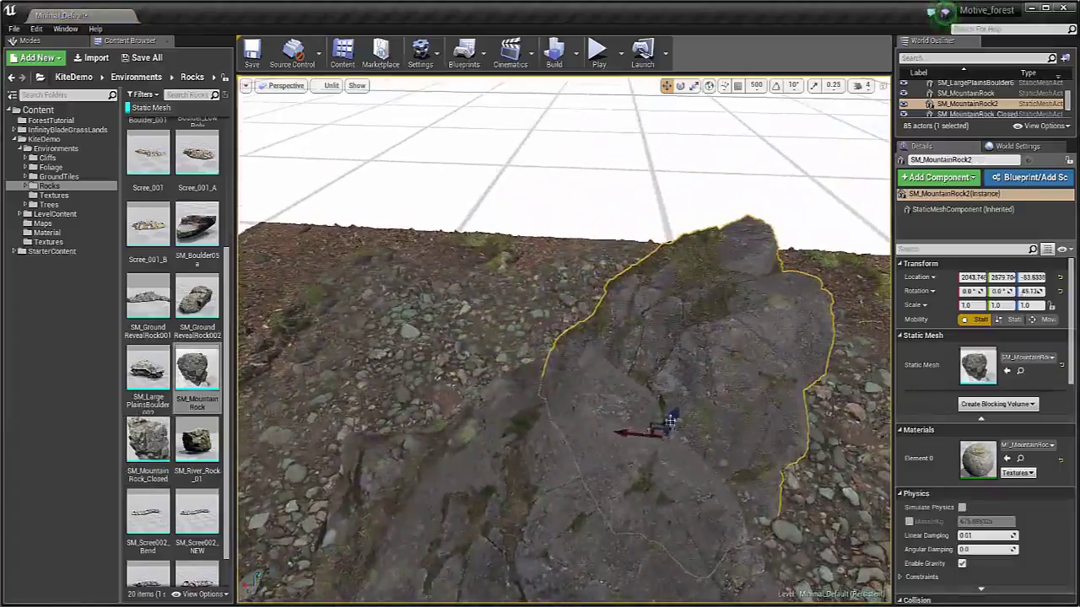
Duplicate SM_MountainRock to the other side of the formation, rotate the copy and scale it to about 1.26.
{"action": "left_click_drag", "start_coordinate": [649, 420], "coordinate": [434, 411]}
{"action": "key", "text": "e"}
{"action": "left_click_drag", "start_coordinate": [499, 479], "coordinate": [447, 473]}
{"action": "key", "text": "w"}
{"action": "right_click_drag", "start_coordinate": [447, 472], "coordinate": [446, 447]}
{"action": "key", "text": "r"}
{"action": "left_click_drag", "start_coordinate": [506, 464], "coordinate": [527, 442]}
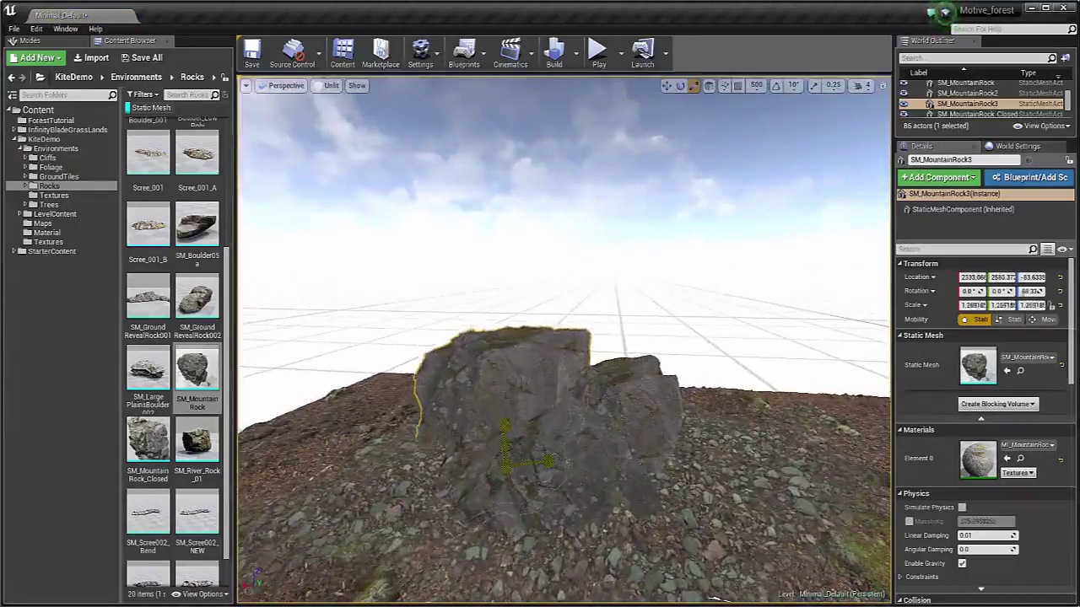
Place SM_GroundRevealRock001 at the base of the mountain rock formation and rotate it to about -19°.
{"action": "right_click_drag", "start_coordinate": [535, 429], "coordinate": [725, 364]}
{"action": "left_click_drag", "start_coordinate": [147, 299], "coordinate": [655, 359]}
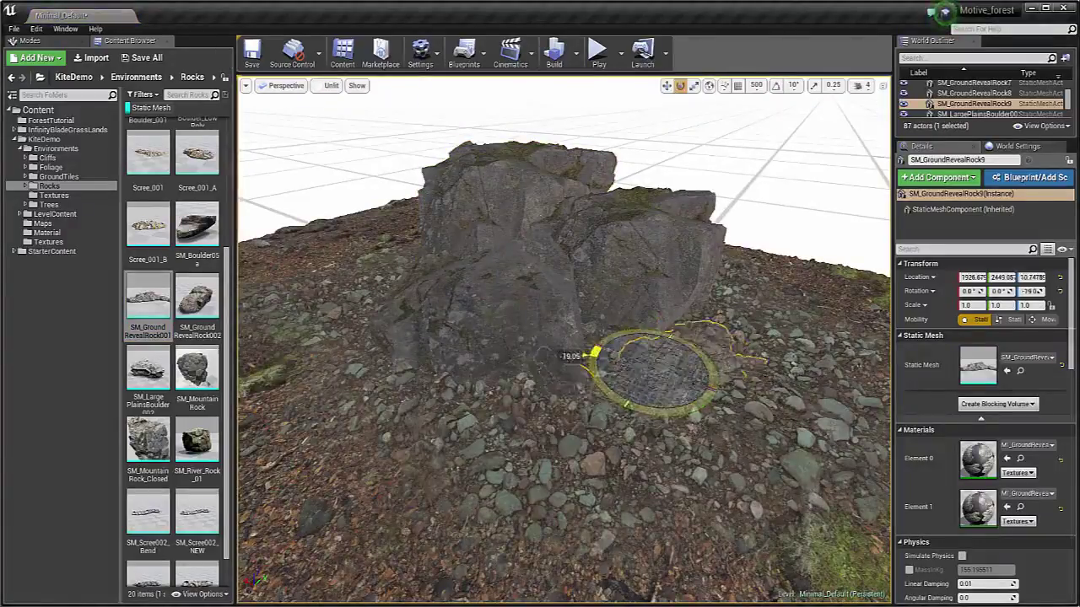
{"action": "right_click_drag", "start_coordinate": [657, 336], "coordinate": [582, 397]}
{"action": "left_click_drag", "start_coordinate": [435, 374], "coordinate": [486, 343]}
{"action": "right_click_drag", "start_coordinate": [486, 343], "coordinate": [540, 359]}
Duplicate the ground reveal rock along the base of the mountain rocks, rotating the first copy to about 22°.
{"action": "left_click_drag", "start_coordinate": [749, 256], "coordinate": [752, 256], "text": "alt"}
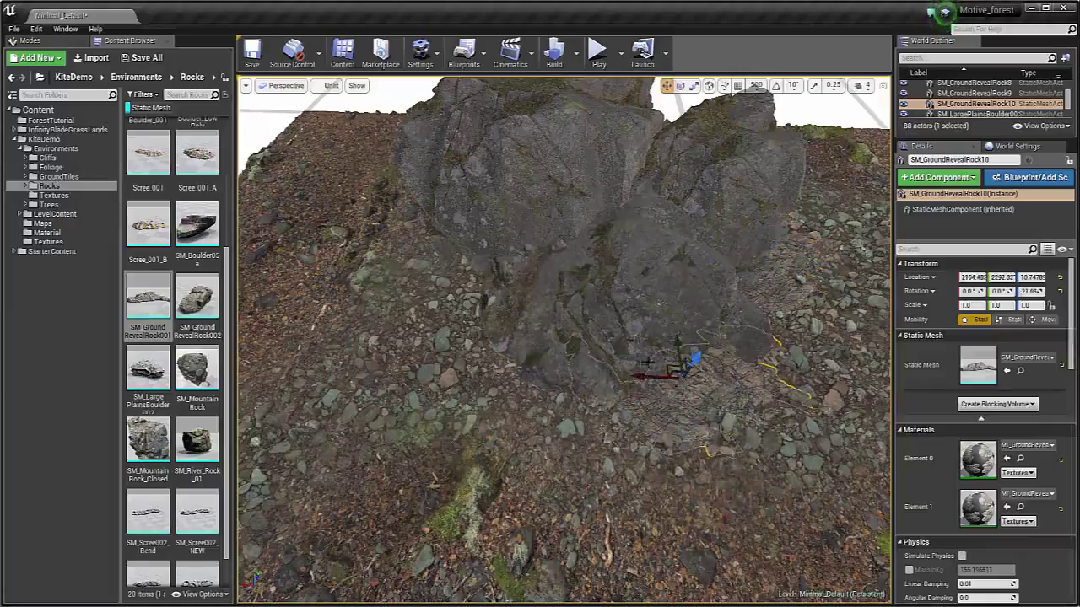
{"action": "left_click_drag", "start_coordinate": [553, 357], "coordinate": [462, 367]}
{"action": "key", "text": "w"}
{"action": "mouse_move", "coordinate": [550, 360]}
{"action": "right_mouse_down"}
{"action": "mouse_move", "coordinate": [506, 361]}
{"action": "mouse_move", "coordinate": [550, 360]}
{"action": "right_mouse_up"}
{"action": "left_click_drag", "start_coordinate": [539, 332], "coordinate": [547, 309]}
Place SM_Boulder05a on the stony terrain edge and SM_LargePlainsBoulder002, scaled to about 0.63, directly behind it.
{"action": "right_click_drag", "start_coordinate": [546, 310], "coordinate": [460, 344]}
{"action": "left_click_drag", "start_coordinate": [195, 226], "coordinate": [497, 295]}
{"action": "key", "text": "w"}
{"action": "right_click_drag", "start_coordinate": [501, 317], "coordinate": [432, 408]}
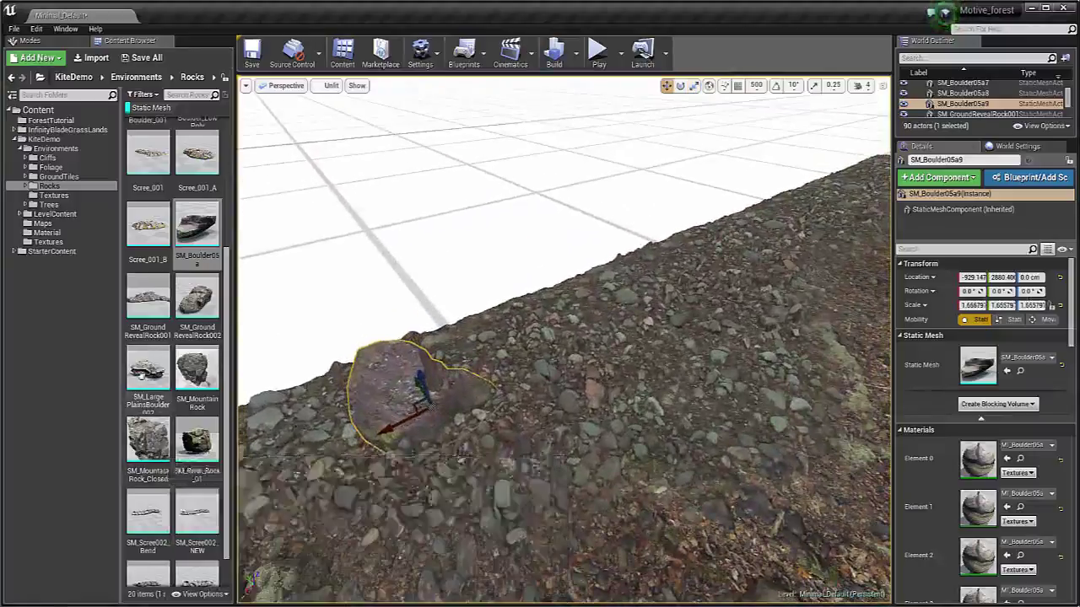
{"action": "left_click_drag", "start_coordinate": [147, 367], "coordinate": [497, 312]}
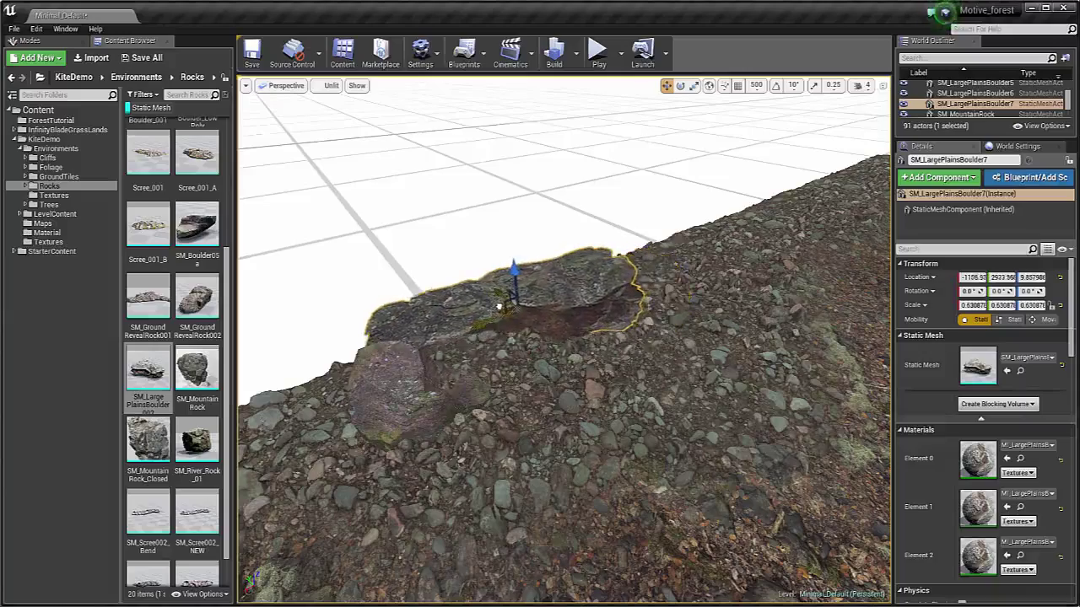
Place another SM_LargePlainsBoulder002 beside the ruined stone wall, rotate it to about 82° and scale it to about 0.66.
{"action": "right_click_drag", "start_coordinate": [531, 308], "coordinate": [776, 376]}
{"action": "left_click_drag", "start_coordinate": [150, 377], "coordinate": [494, 331]}
{"action": "key", "text": "e"}
{"action": "left_click_drag", "start_coordinate": [545, 361], "coordinate": [451, 378]}
{"action": "key", "text": "r"}
{"action": "mouse_move", "coordinate": [492, 332]}
{"action": "left_mouse_down"}
{"action": "mouse_move", "coordinate": [506, 324]}
{"action": "mouse_move", "coordinate": [482, 339]}
{"action": "left_mouse_up"}
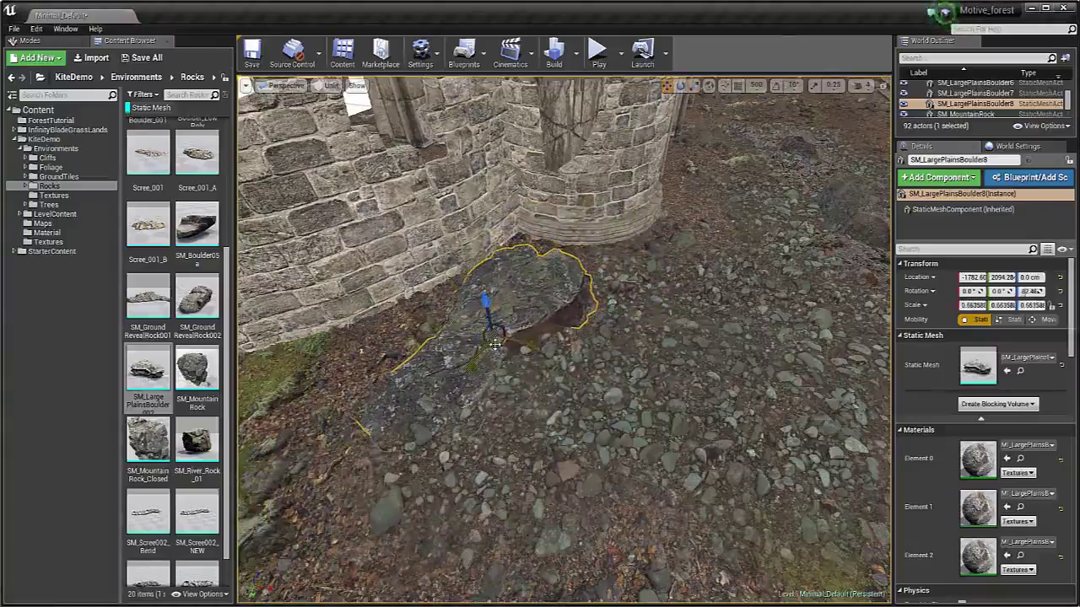
Tilt the boulder by the wall about 11° and set its height to about 18.6.
{"action": "right_click_drag", "start_coordinate": [540, 362], "coordinate": [516, 283]}
{"action": "left_click_drag", "start_coordinate": [555, 369], "coordinate": [555, 366]}
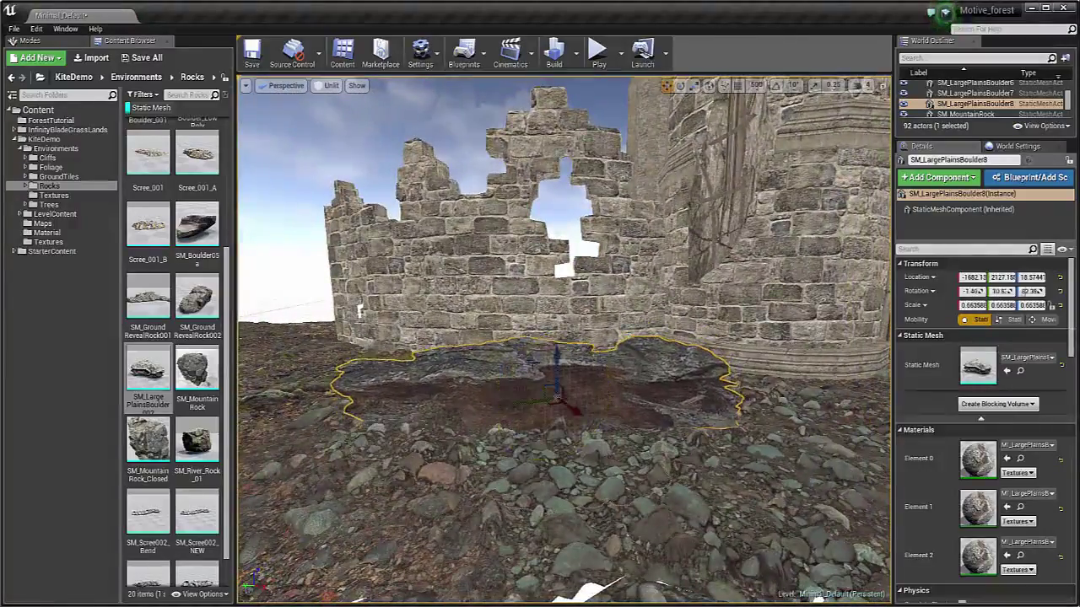
{"action": "left_click_drag", "start_coordinate": [554, 355], "coordinate": [555, 362]}
Place Scree_001_B against the wall boulder's exposed underside at a height of about 14 and duplicate it alongside.
{"action": "right_click_drag", "start_coordinate": [555, 362], "coordinate": [582, 418]}
{"action": "left_click_drag", "start_coordinate": [150, 224], "coordinate": [540, 314]}
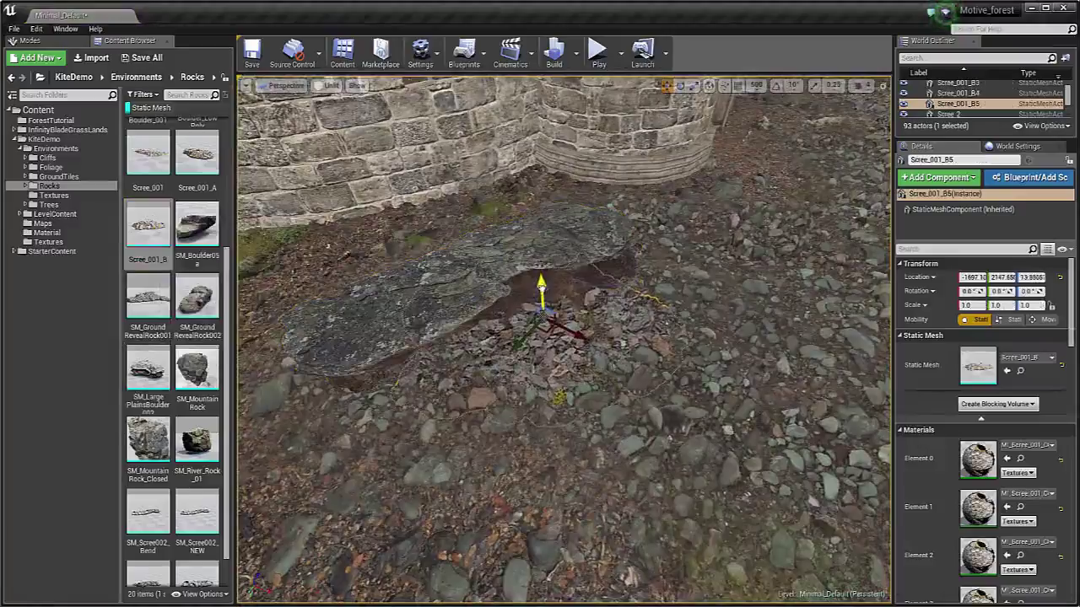
{"action": "right_click_drag", "start_coordinate": [543, 315], "coordinate": [458, 320]}
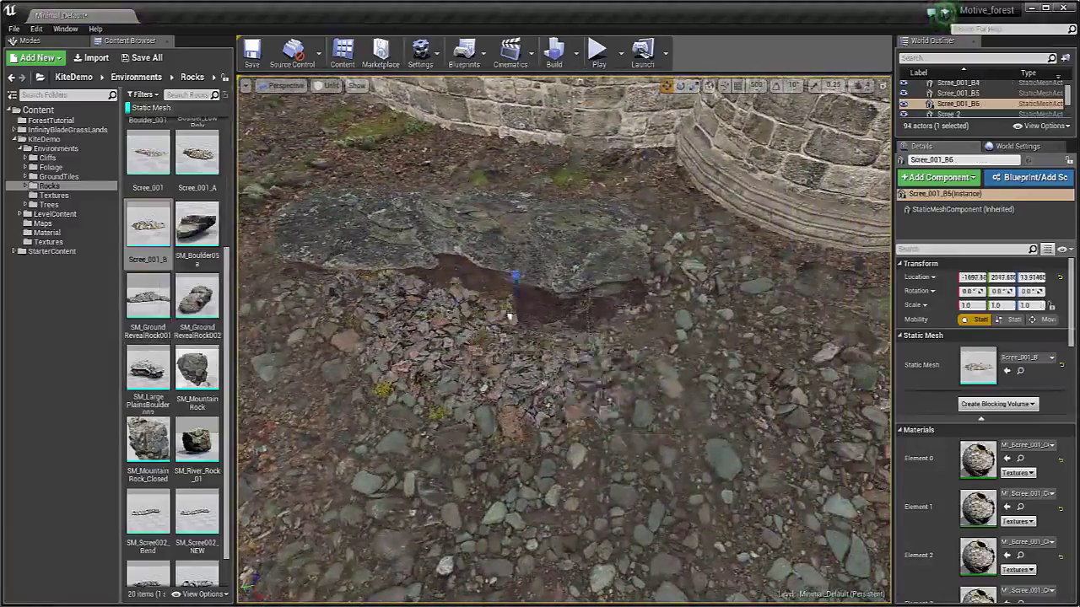
{"action": "left_click_drag", "start_coordinate": [602, 332], "coordinate": [557, 318]}
Duplicate the scree to the other end of the wall boulder and rotate the copy to wrap around it.
{"action": "key", "text": "w"}
{"action": "right_click_drag", "start_coordinate": [556, 319], "coordinate": [658, 319]}
{"action": "left_click_drag", "start_coordinate": [625, 235], "coordinate": [565, 366], "text": "alt"}
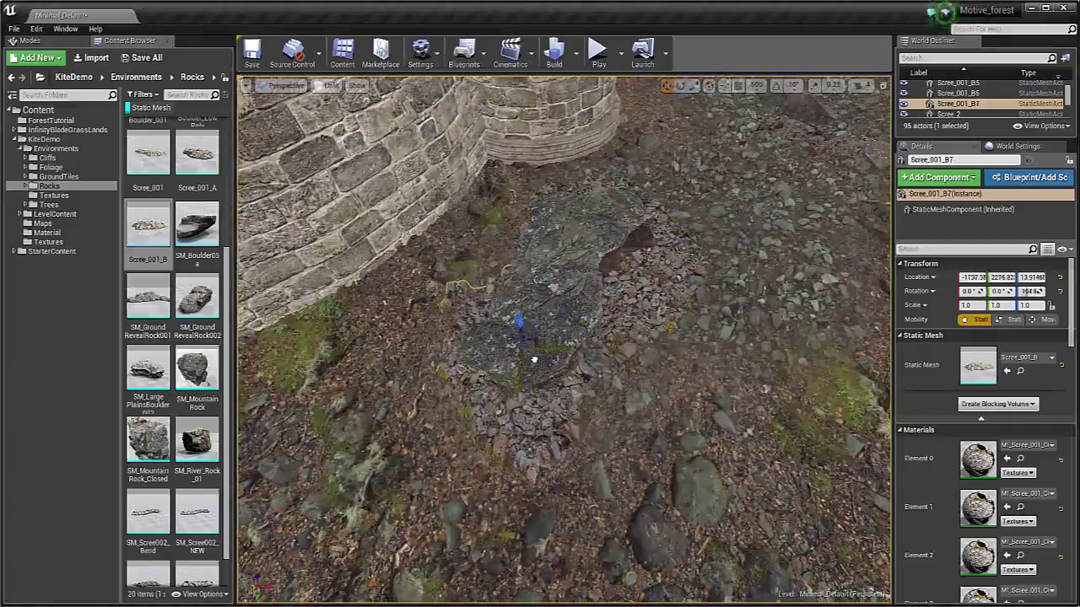
{"action": "mouse_move", "coordinate": [540, 346]}
{"action": "right_mouse_down"}
{"action": "mouse_move", "coordinate": [569, 279]}
{"action": "mouse_move", "coordinate": [590, 274]}
{"action": "mouse_move", "coordinate": [742, 278]}
{"action": "mouse_move", "coordinate": [599, 339]}
{"action": "mouse_move", "coordinate": [810, 342]}
{"action": "mouse_move", "coordinate": [542, 353]}
{"action": "right_mouse_up"}
Review the scene through CameraActor, CameraActor1 and CameraActor2, and stop piloting the camera.
{"action": "left_click", "coordinate": [298, 87]}
{"action": "left_click", "coordinate": [295, 218]}
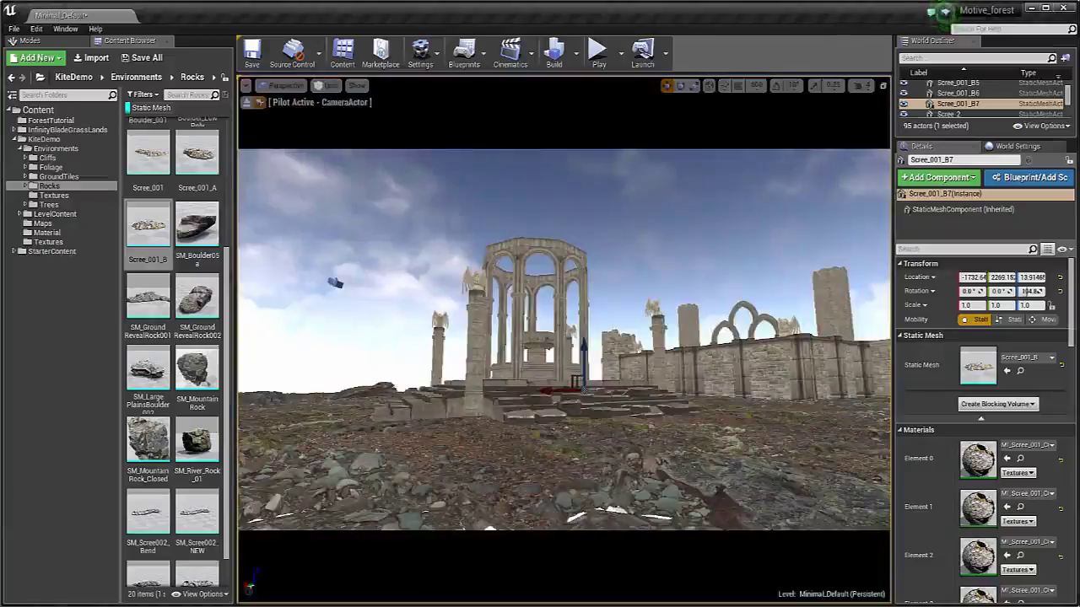
{"action": "left_click", "coordinate": [286, 85]}
{"action": "left_click", "coordinate": [295, 229]}
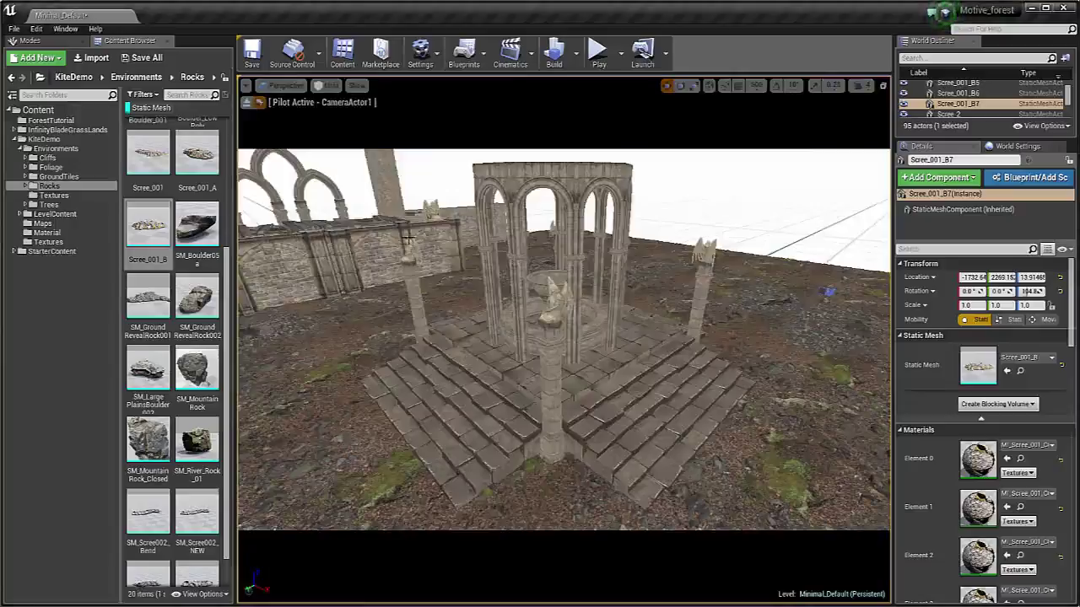
{"action": "left_click", "coordinate": [285, 85]}
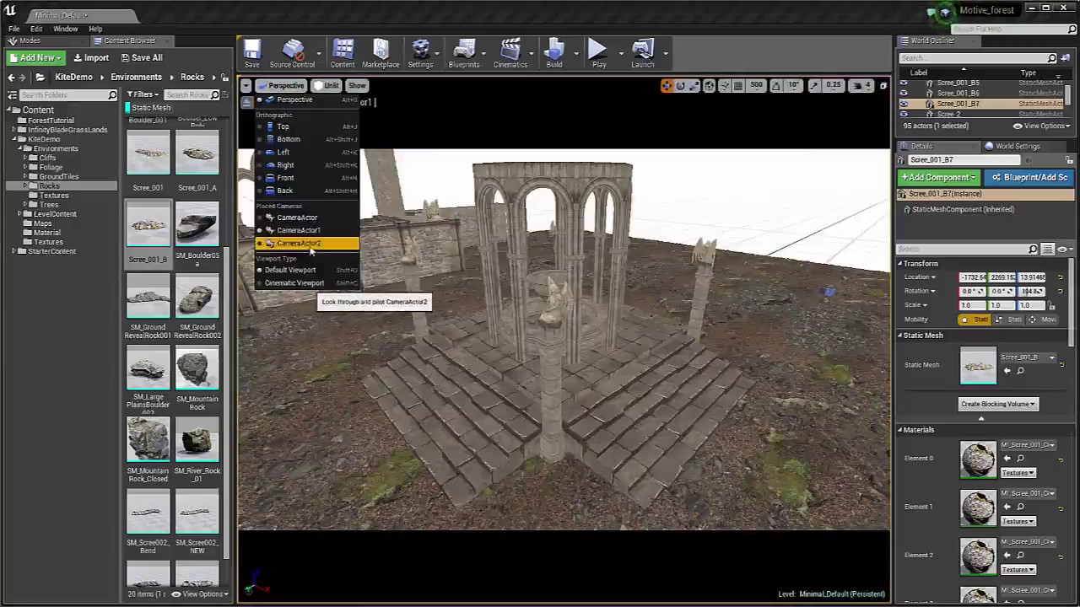
{"action": "left_click", "coordinate": [295, 242]}
{"action": "right_click_drag", "start_coordinate": [563, 339], "coordinate": [617, 355]}
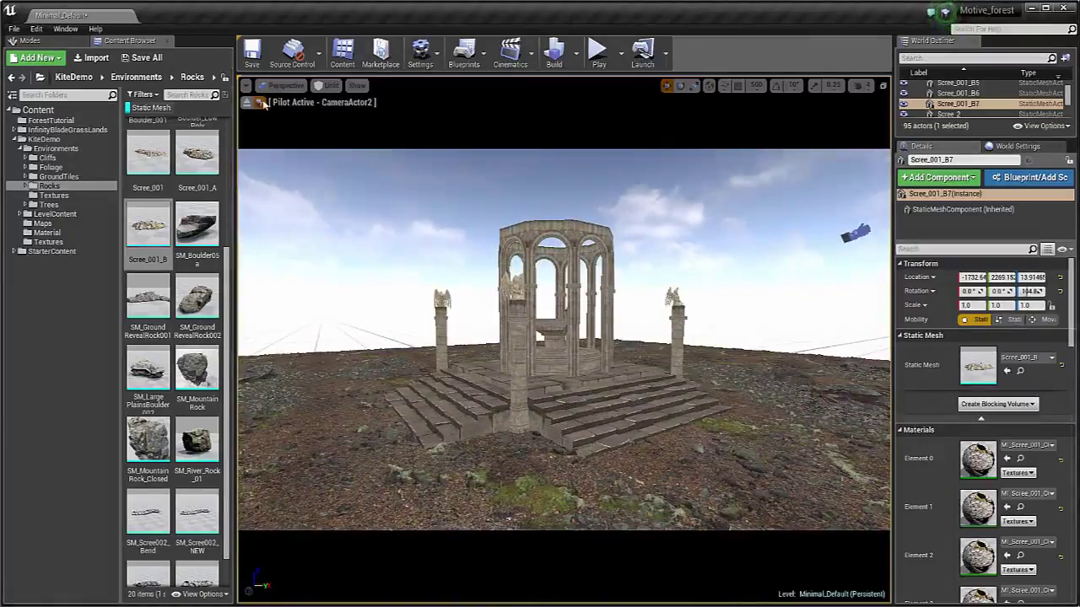
{"action": "left_click", "coordinate": [261, 102]}
Check the rocks at ground level and save the modified Minimal_Default level.
{"action": "right_click_drag", "start_coordinate": [523, 329], "coordinate": [793, 351]}
{"action": "right_click_drag", "start_coordinate": [398, 215], "coordinate": [624, 191]}
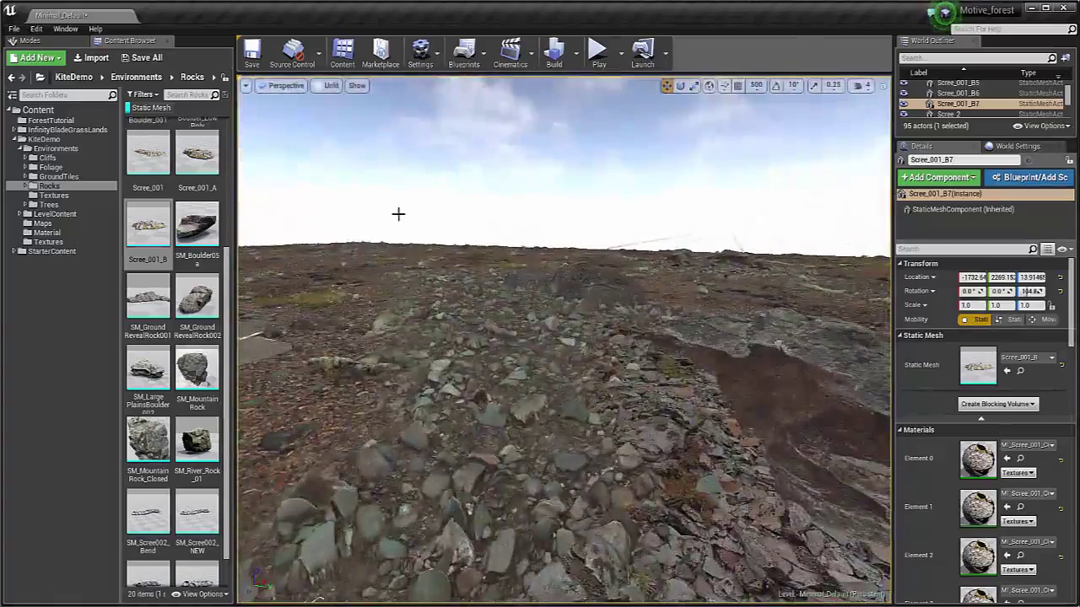
{"action": "right_click_drag", "start_coordinate": [387, 195], "coordinate": [362, 166]}
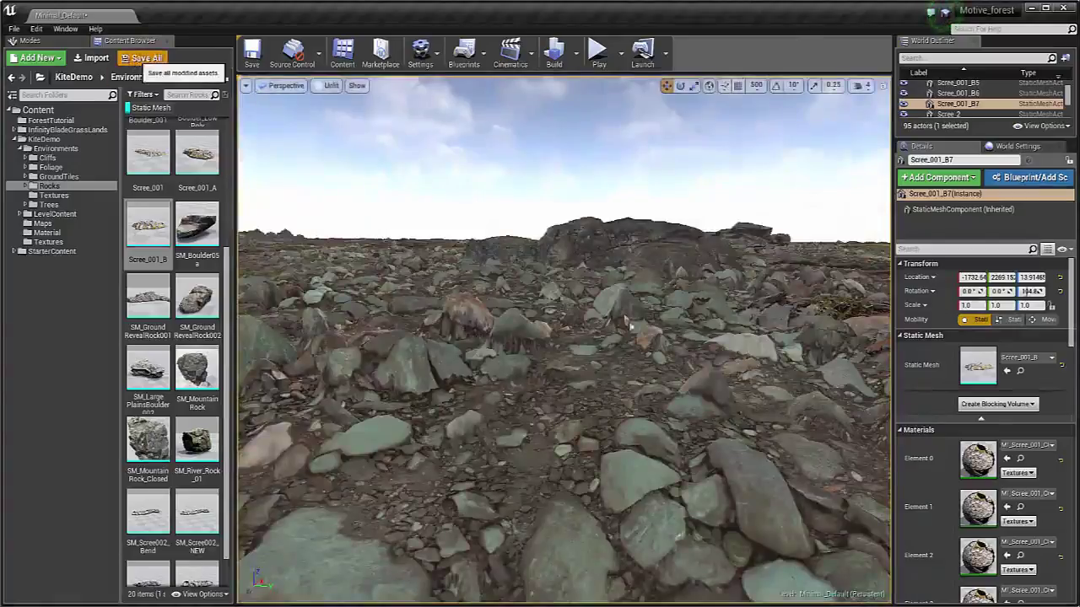
{"action": "left_click", "coordinate": [144, 57]}
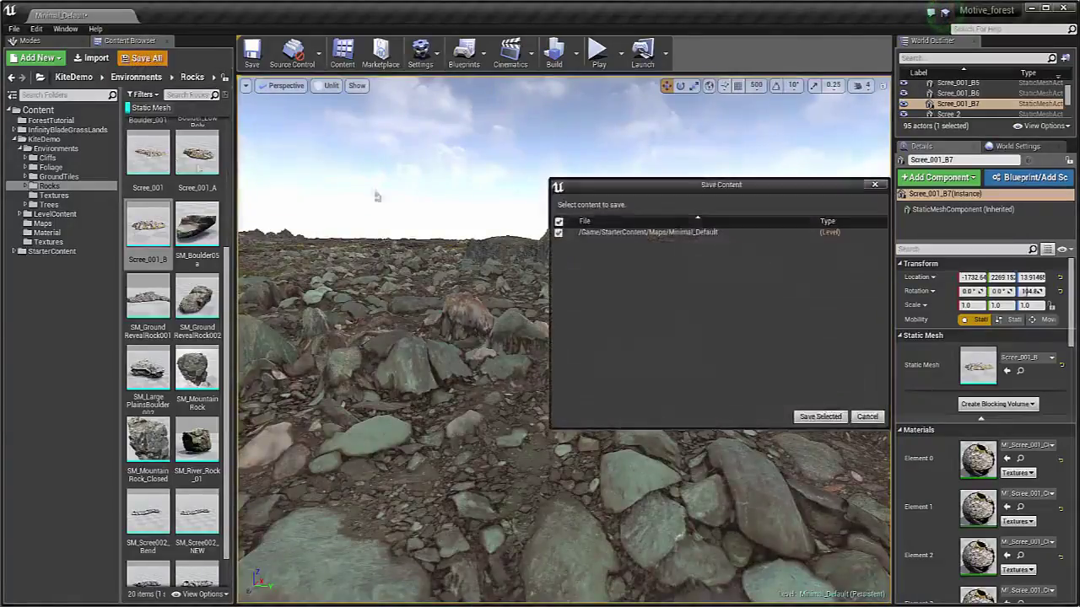
{"action": "left_click", "coordinate": [808, 416]}
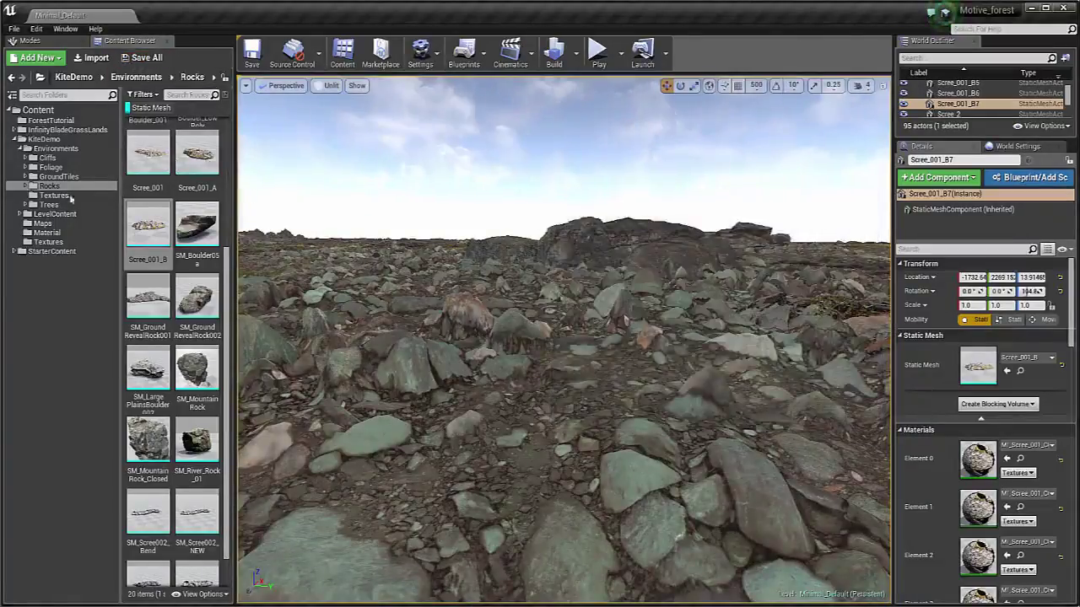
Open the Floor_Mat material from the ForestTutorial folder and dock its editor beside the level.
{"action": "left_click", "coordinate": [49, 121]}
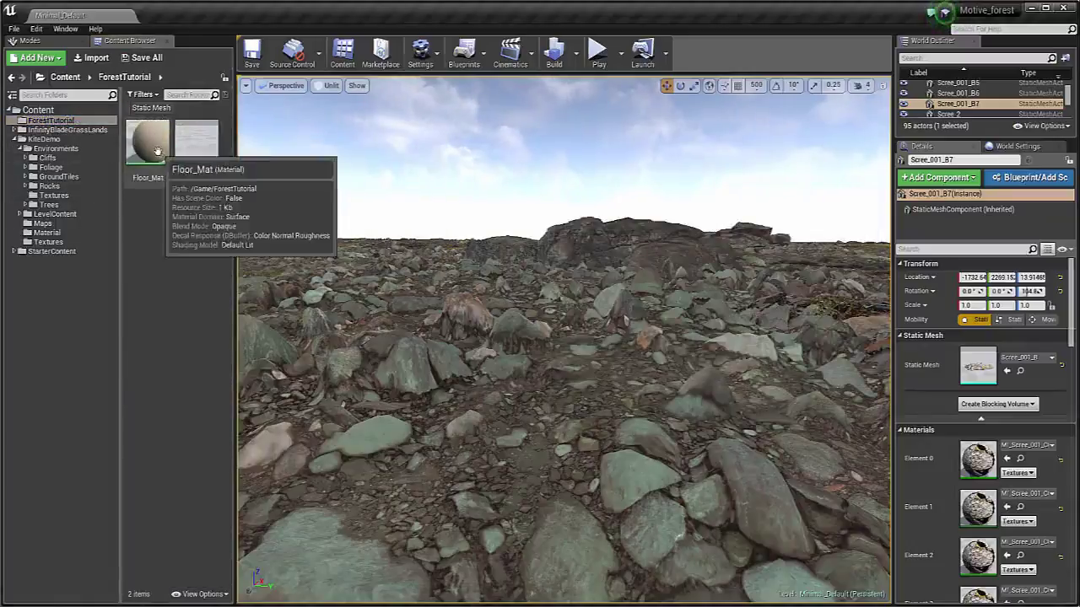
{"action": "double_click", "coordinate": [150, 139]}
{"action": "left_click_drag", "start_coordinate": [588, 22], "coordinate": [309, 24]}
Examine Floor_Mat's texture samples and locate the T_Tile_PebblyRiverbank_D_R texture among the project assets.
{"action": "right_click_drag", "start_coordinate": [362, 194], "coordinate": [631, 200]}
{"action": "scroll", "coordinate": [632, 200], "scroll_direction": "down", "scroll_amount": 8}
{"action": "right_click_drag", "start_coordinate": [472, 305], "coordinate": [596, 251]}
{"action": "scroll", "coordinate": [597, 251], "scroll_direction": "up", "scroll_amount": 5}
{"action": "right_click_drag", "start_coordinate": [521, 187], "coordinate": [551, 356]}
{"action": "scroll", "coordinate": [518, 107], "scroll_direction": "up", "scroll_amount": 1}
{"action": "right_click_drag", "start_coordinate": [517, 105], "coordinate": [518, 265]}
{"action": "scroll", "coordinate": [518, 266], "scroll_direction": "up", "scroll_amount": 2}
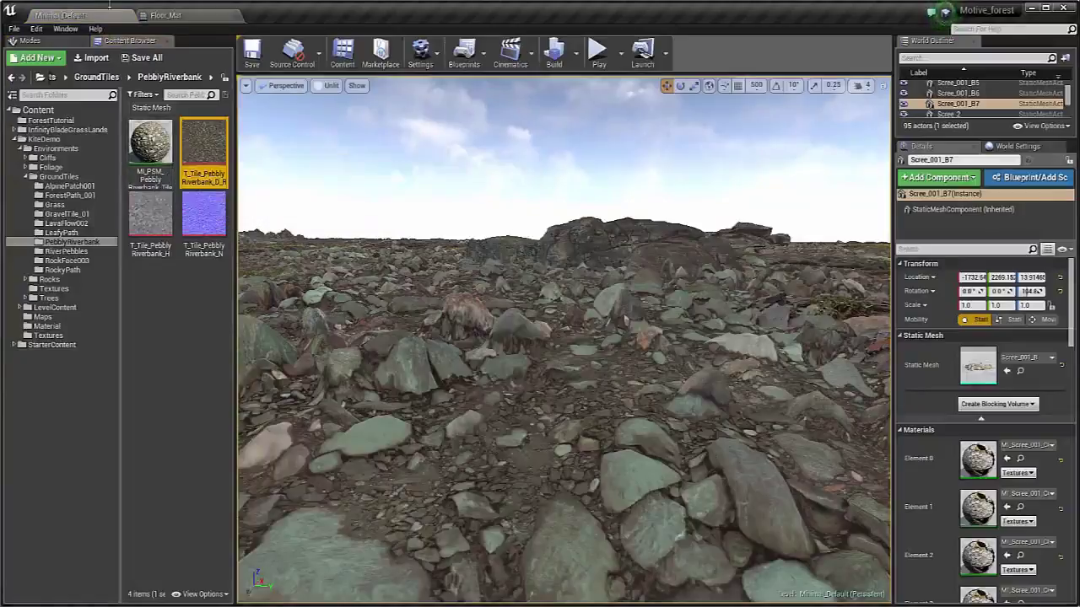
Return to the Floor_Mat graph and find the texture sample that uses T_Tile_PebblyRiverbank_H.
{"action": "left_click", "coordinate": [158, 20]}
{"action": "scroll", "coordinate": [655, 318], "scroll_direction": "down", "scroll_amount": 2}
{"action": "right_click_drag", "start_coordinate": [675, 347], "coordinate": [559, 210]}
{"action": "scroll", "coordinate": [590, 279], "scroll_direction": "down", "scroll_amount": 1}
{"action": "right_click_drag", "start_coordinate": [609, 303], "coordinate": [479, 166]}
{"action": "right_click_drag", "start_coordinate": [546, 202], "coordinate": [587, 332]}
{"action": "right_click_drag", "start_coordinate": [414, 396], "coordinate": [550, 207]}
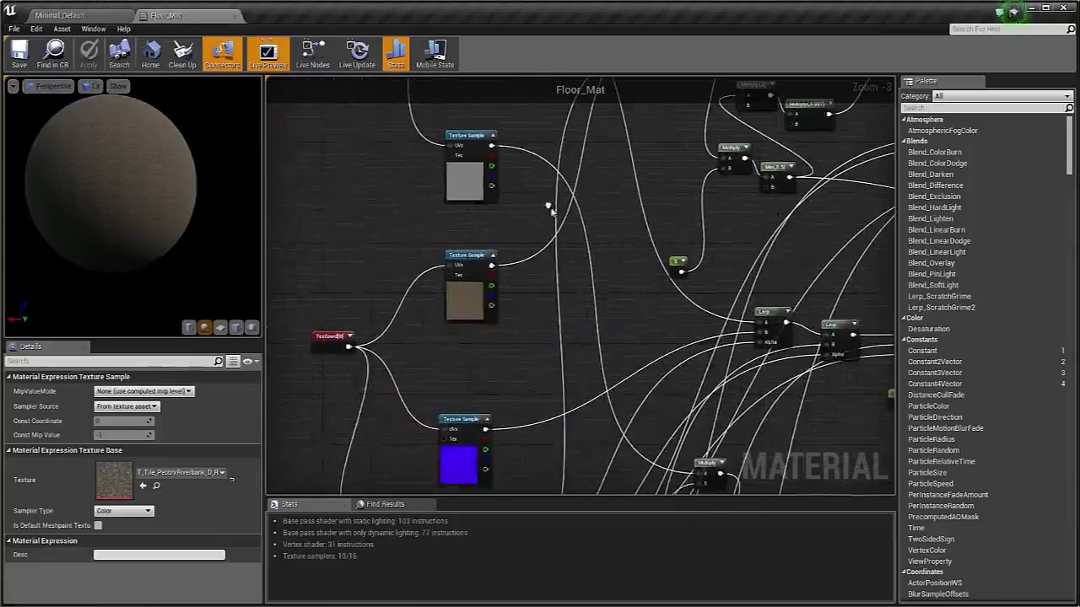
{"action": "left_click_drag", "start_coordinate": [467, 182], "coordinate": [426, 202]}
Set the Displace_1_Mult parameter's default value to 60, apply the material and check the ground in the level.
{"action": "right_click_drag", "start_coordinate": [774, 463], "coordinate": [651, 238]}
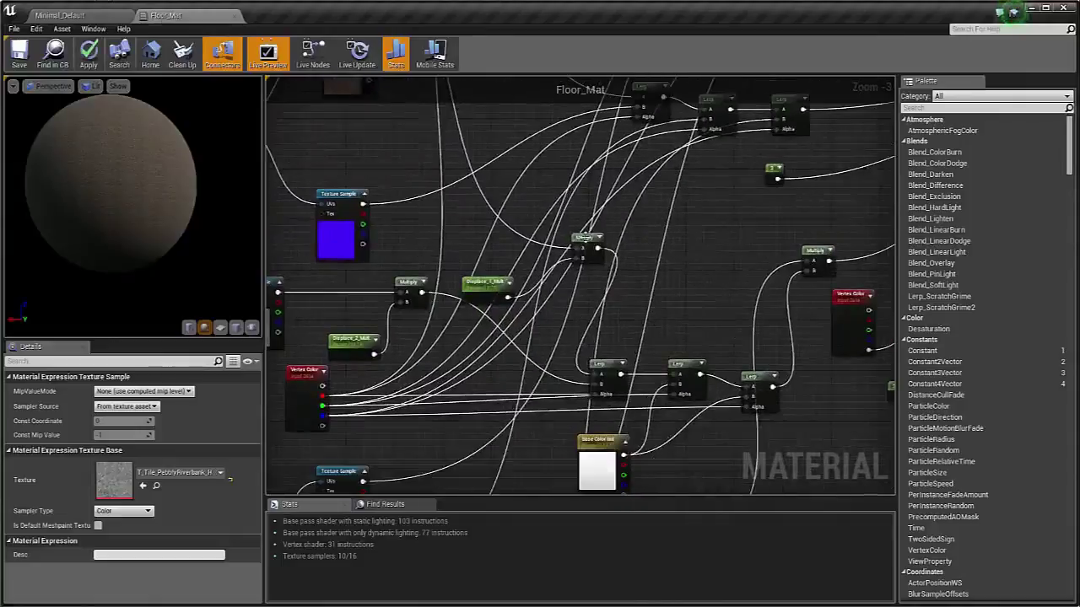
{"action": "left_click", "coordinate": [496, 284]}
{"action": "scroll", "coordinate": [498, 286], "scroll_direction": "up", "scroll_amount": 3}
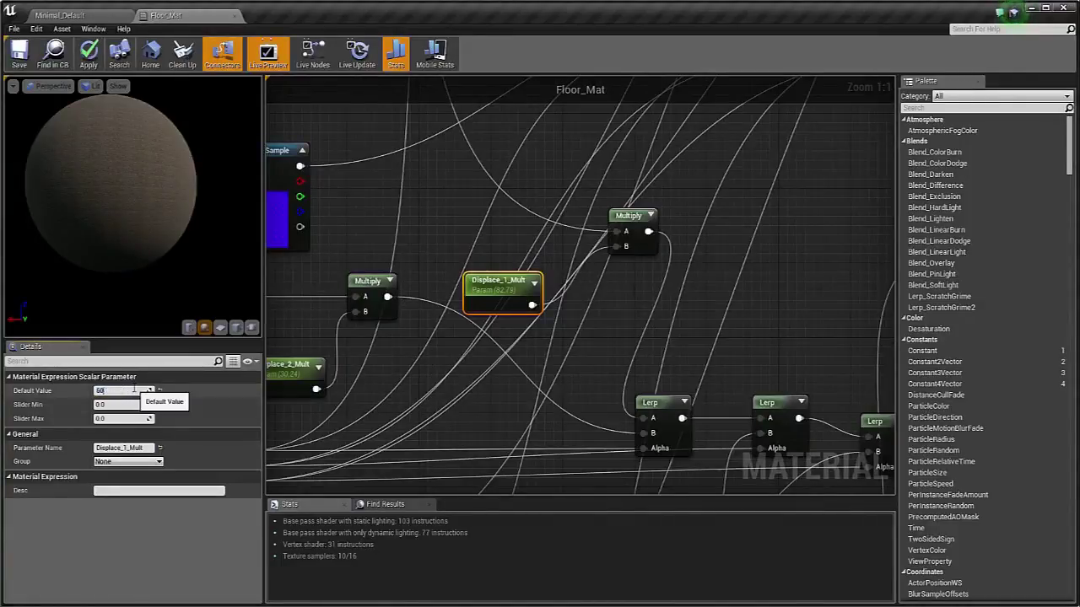
{"action": "key", "text": "Return"}
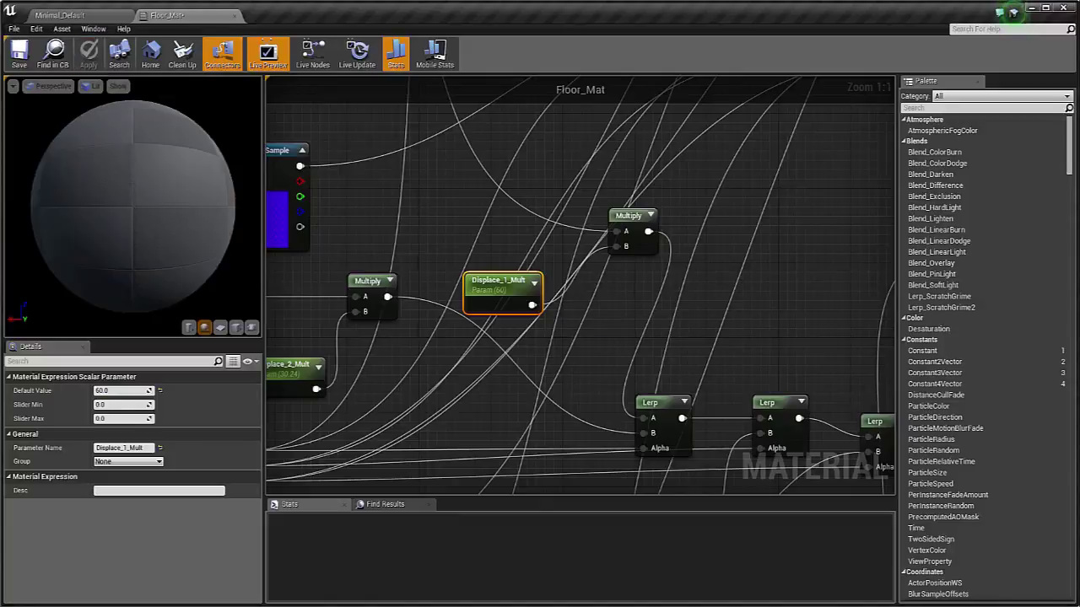
{"action": "left_click", "coordinate": [102, 17]}
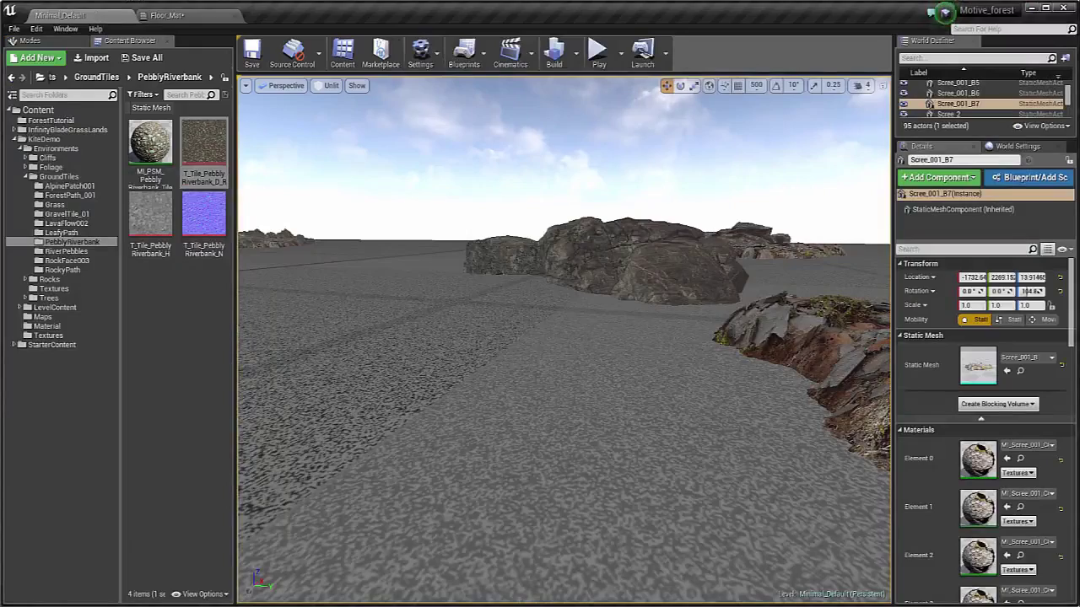
{"action": "mouse_move", "coordinate": [420, 311]}
{"action": "right_mouse_down"}
{"action": "mouse_move", "coordinate": [570, 285]}
{"action": "mouse_move", "coordinate": [725, 294]}
{"action": "mouse_move", "coordinate": [420, 316]}
{"action": "right_mouse_up"}
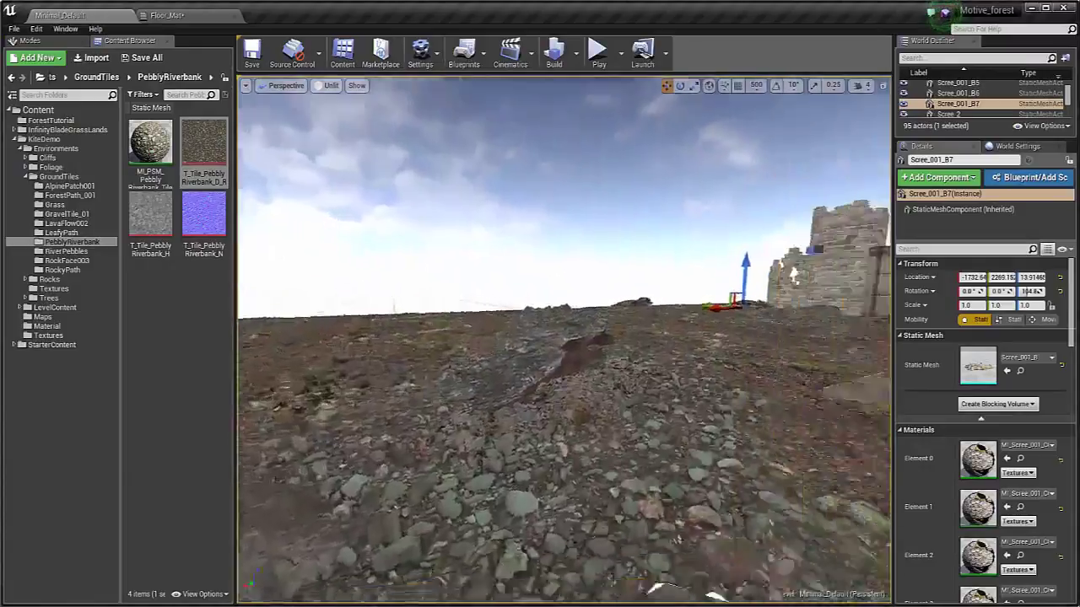
Set the constant feeding Floor_Mat's Tessellation Multiplier to 4 and save the material.
{"action": "left_click", "coordinate": [196, 16]}
{"action": "right_click_drag", "start_coordinate": [877, 367], "coordinate": [590, 289]}
{"action": "scroll", "coordinate": [597, 291], "scroll_direction": "down", "scroll_amount": 7}
{"action": "scroll", "coordinate": [667, 267], "scroll_direction": "up", "scroll_amount": 6}
{"action": "right_click_drag", "start_coordinate": [690, 206], "coordinate": [602, 339]}
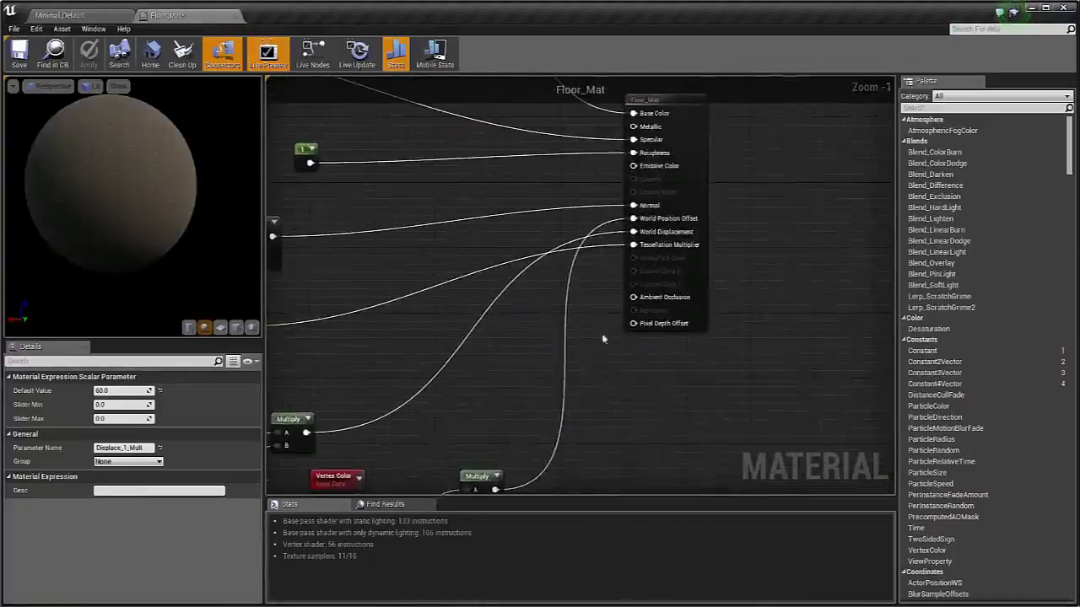
{"action": "right_click_drag", "start_coordinate": [345, 325], "coordinate": [596, 311]}
{"action": "left_click", "coordinate": [487, 305]}
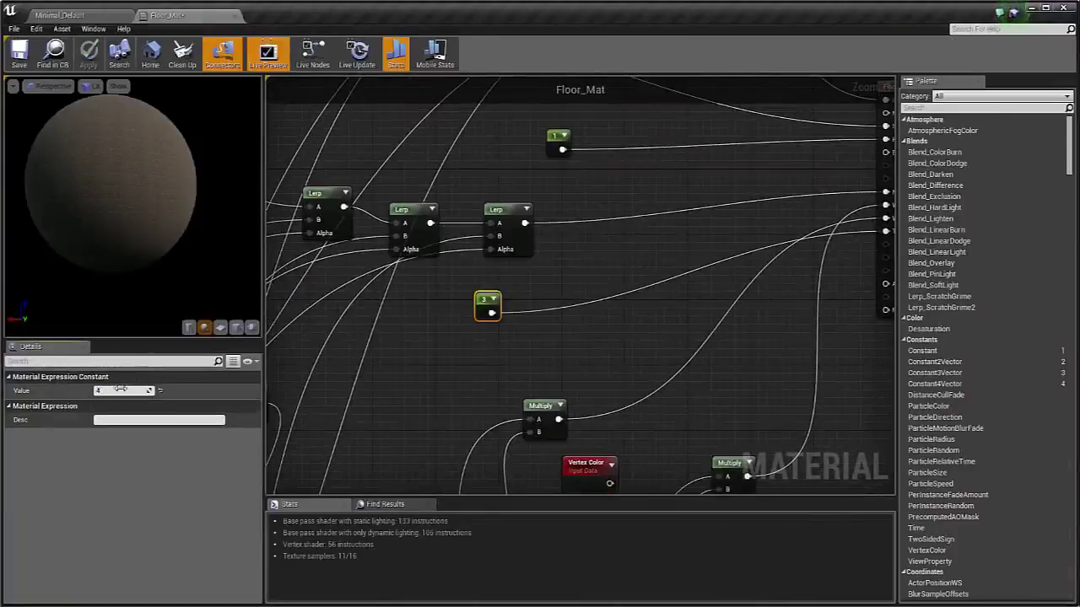
{"action": "key", "text": "Return"}
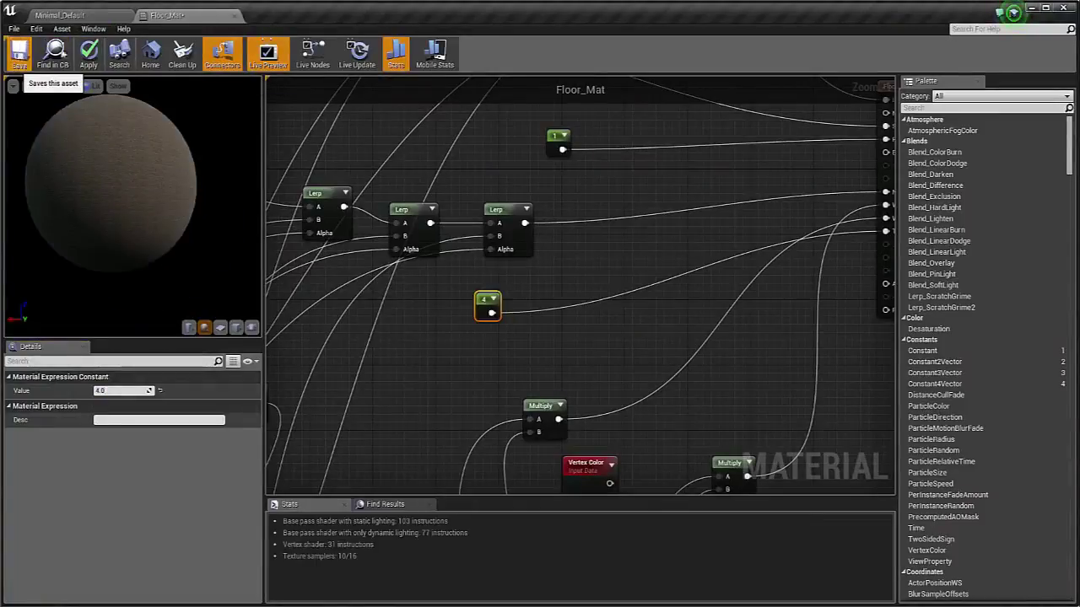
{"action": "left_click", "coordinate": [19, 54]}
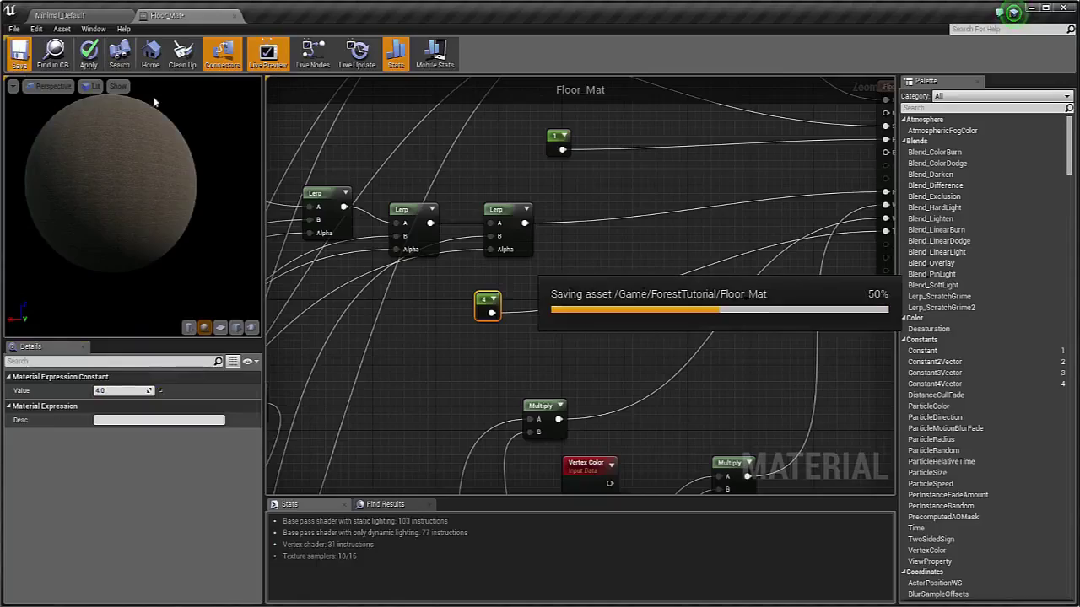
Inspect the stony ground up close in the level and examine its tessellation in Wireframe view.
{"action": "left_click", "coordinate": [92, 17]}
{"action": "right_click_drag", "start_coordinate": [631, 334], "coordinate": [759, 430]}
{"action": "key", "text": "w"}
{"action": "key", "text": "s"}
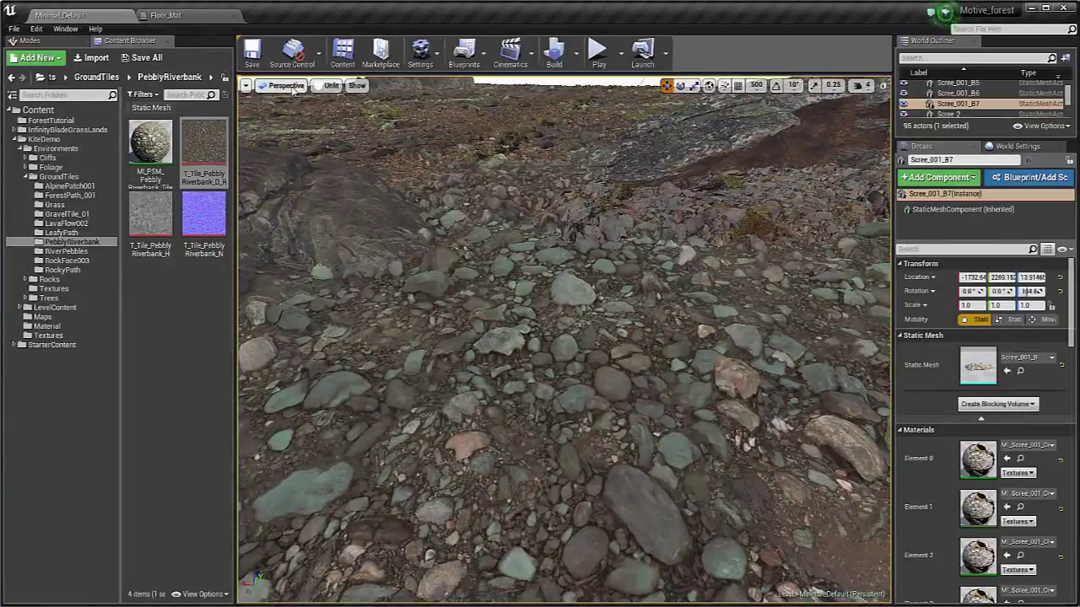
{"action": "left_click", "coordinate": [287, 85]}
{"action": "left_click", "coordinate": [331, 86]}
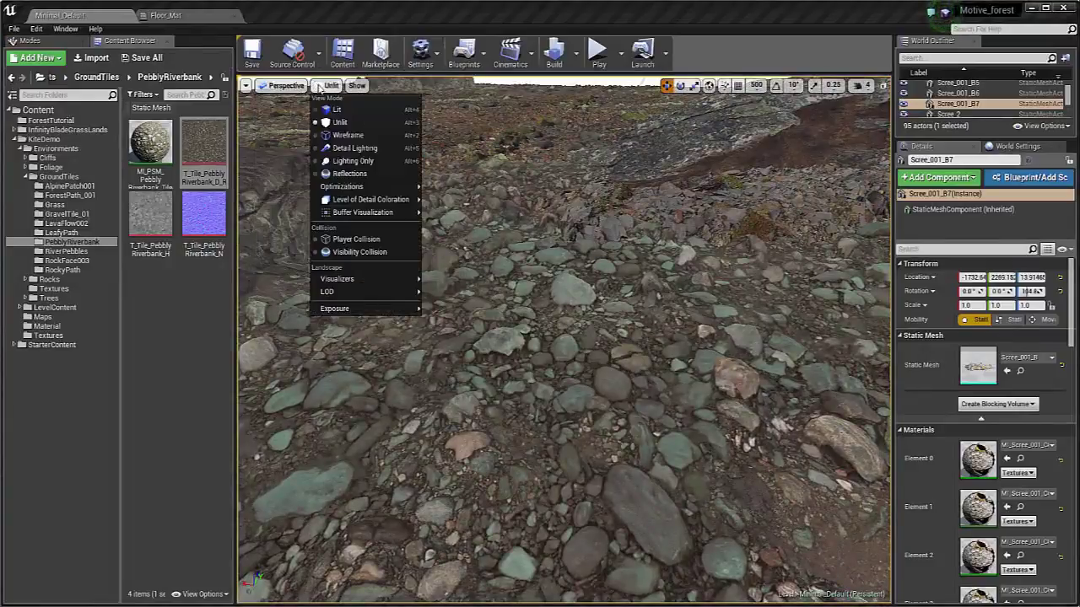
{"action": "left_click", "coordinate": [339, 145]}
{"action": "mouse_move", "coordinate": [565, 338]}
{"action": "right_mouse_down"}
{"action": "mouse_move", "coordinate": [472, 371]}
{"action": "mouse_move", "coordinate": [455, 414]}
{"action": "mouse_move", "coordinate": [464, 371]}
{"action": "mouse_move", "coordinate": [451, 312]}
{"action": "mouse_move", "coordinate": [468, 287]}
{"action": "mouse_move", "coordinate": [572, 319]}
{"action": "right_mouse_up"}
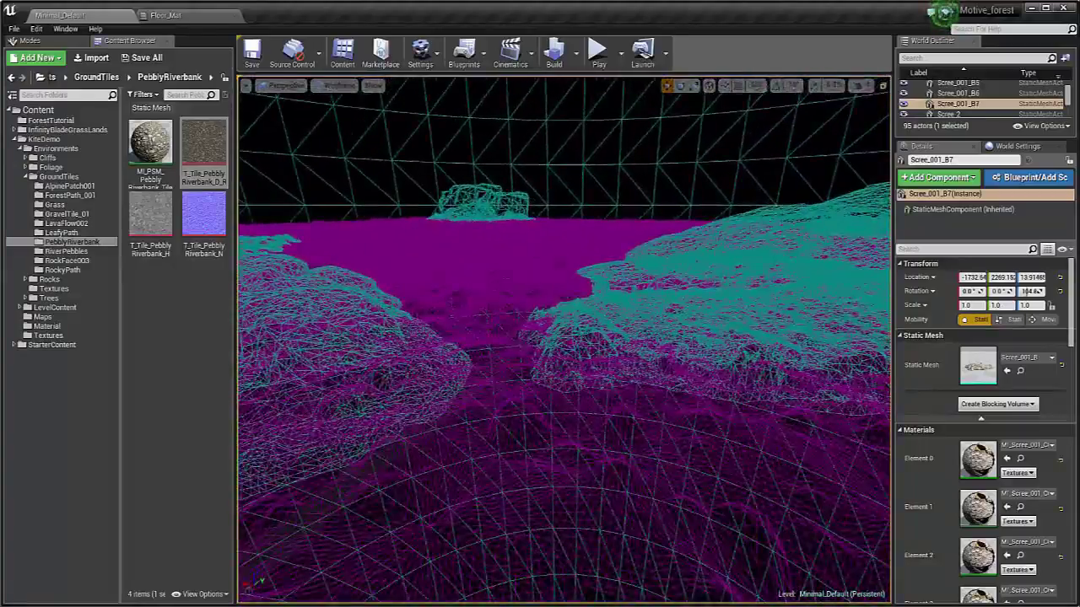
Return the viewport to Unlit view and look over the ground around the ruins.
{"action": "left_click", "coordinate": [339, 85]}
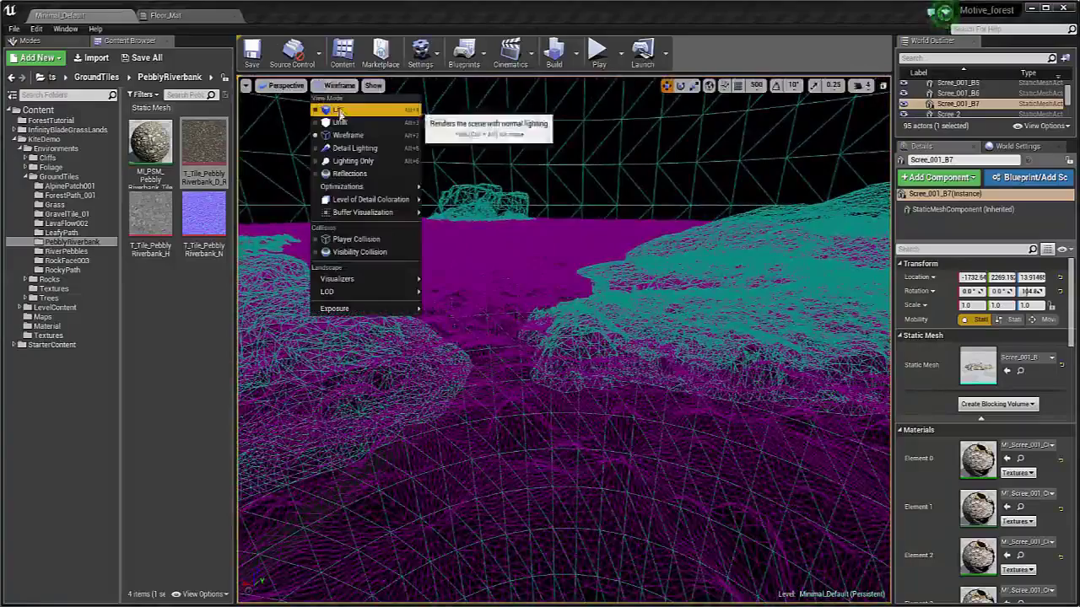
{"action": "left_click", "coordinate": [340, 123]}
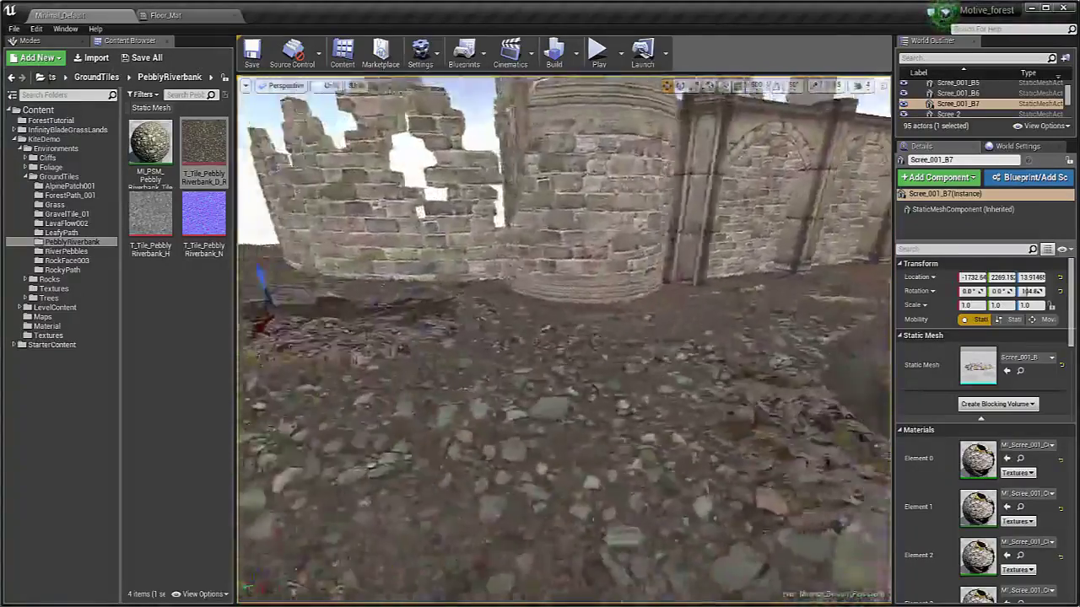
{"action": "right_click_drag", "start_coordinate": [564, 340], "coordinate": [624, 375]}
{"action": "right_click_drag", "start_coordinate": [564, 340], "coordinate": [632, 331]}
{"action": "right_click_drag", "start_coordinate": [563, 340], "coordinate": [485, 314]}
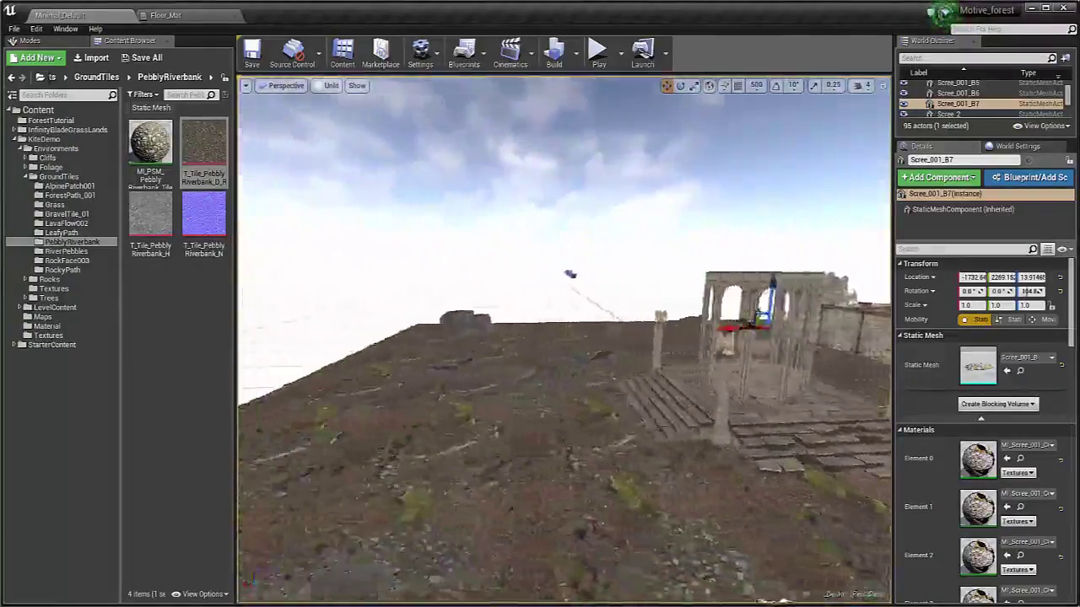
{"action": "mouse_move", "coordinate": [564, 340]}
{"action": "right_mouse_down"}
{"action": "mouse_move", "coordinate": [553, 326]}
{"action": "mouse_move", "coordinate": [485, 342]}
{"action": "mouse_move", "coordinate": [574, 357]}
{"action": "right_mouse_up"}
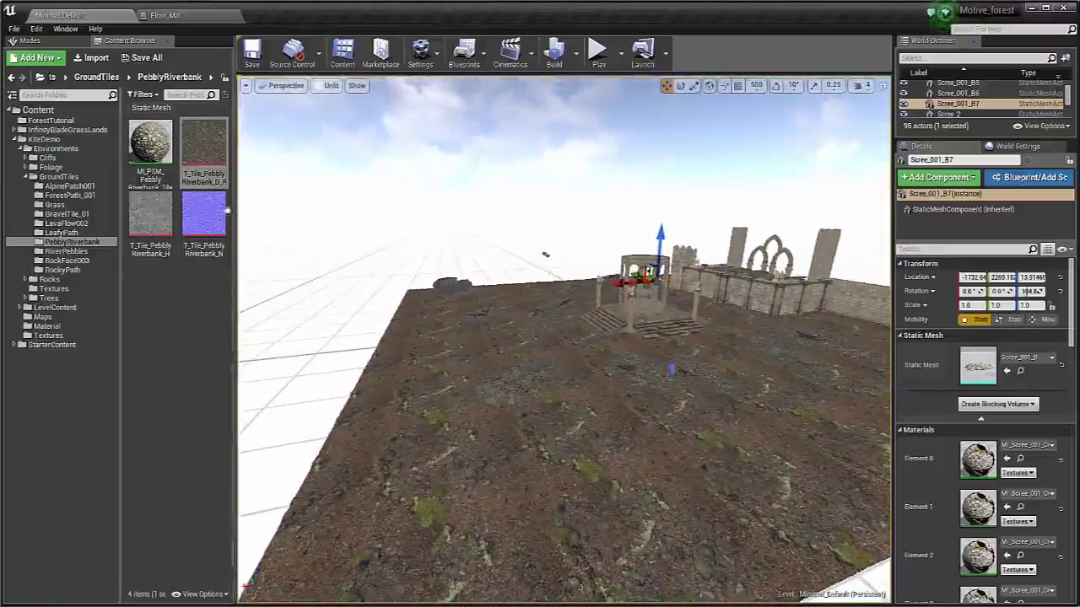
{"action": "right_click_drag", "start_coordinate": [523, 314], "coordinate": [538, 340]}
{"action": "key", "text": "w"}
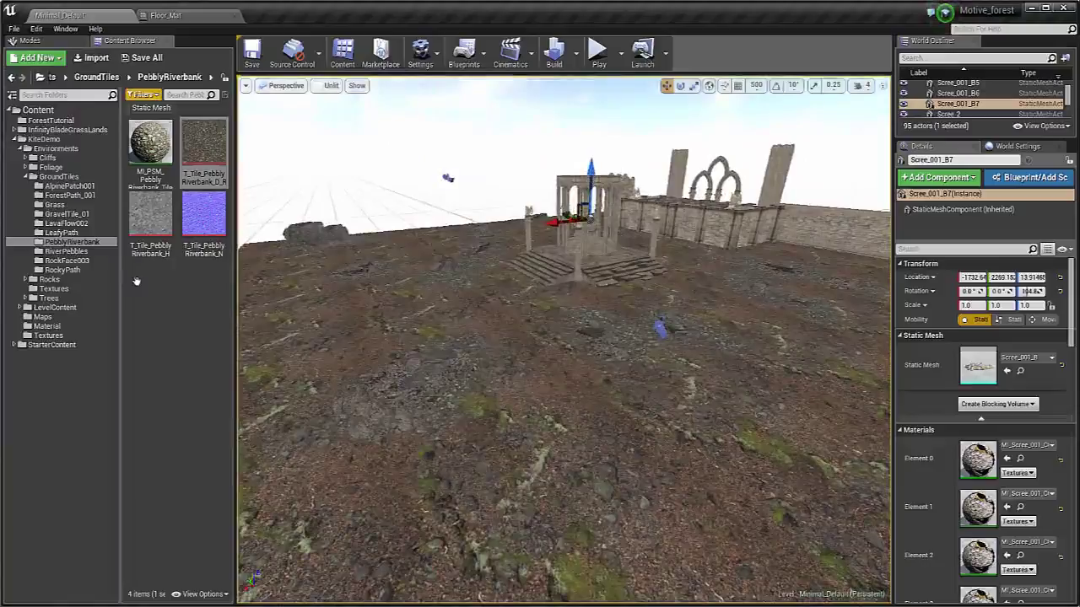
{"action": "key", "text": "shift+1"}
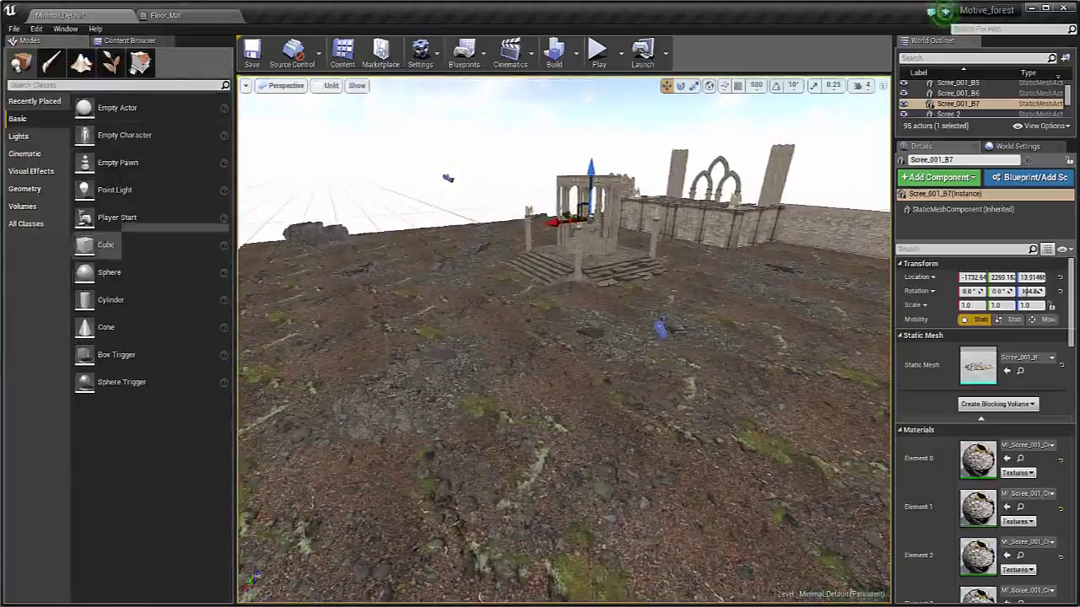
{"action": "left_click", "coordinate": [131, 40]}
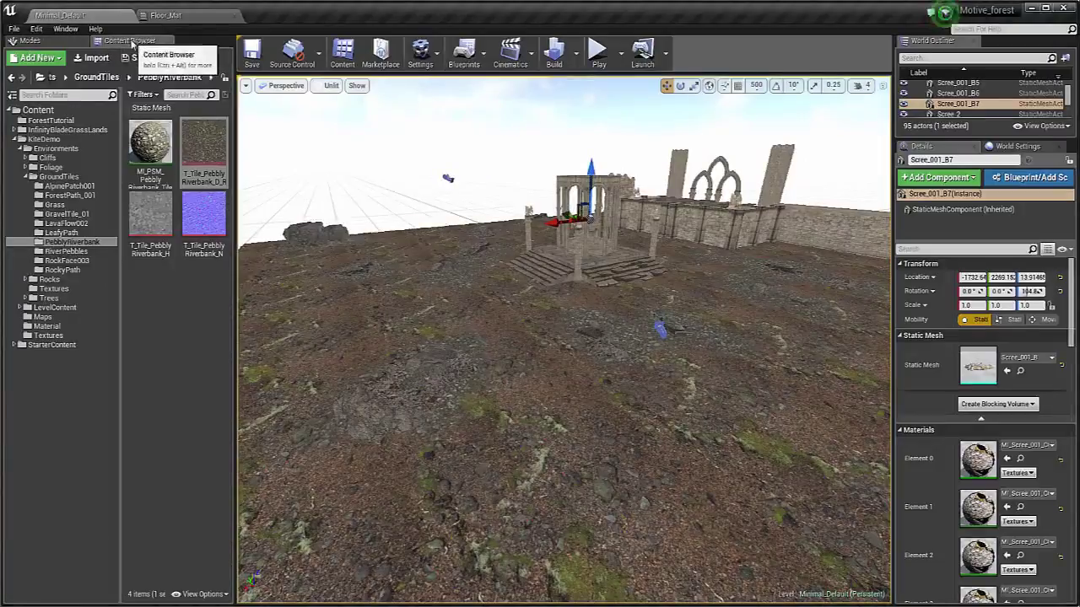
{"action": "left_click", "coordinate": [47, 42]}
{"action": "left_click", "coordinate": [127, 40]}
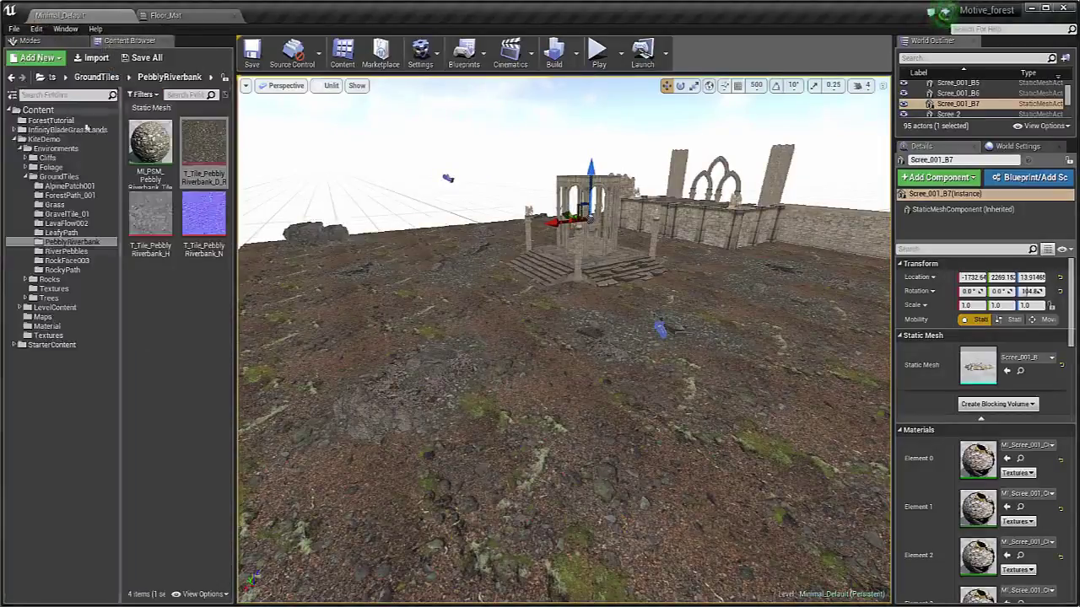
Place another instance of the ForestTutorial folder's plane mesh on the ground and undo the accidental scaling.
{"action": "left_click", "coordinate": [52, 120]}
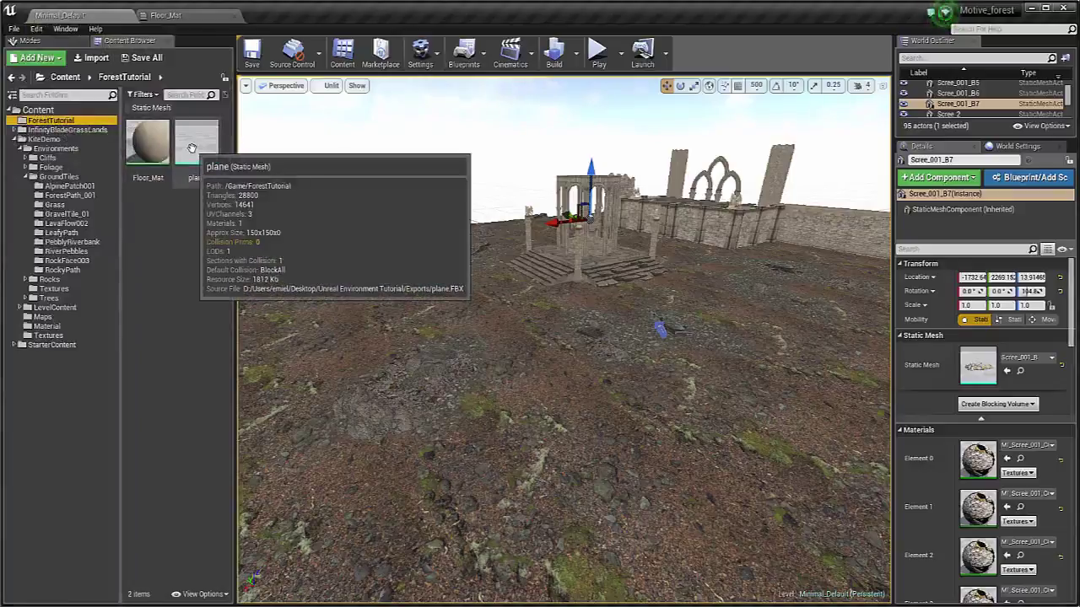
{"action": "left_click_drag", "start_coordinate": [192, 148], "coordinate": [570, 342]}
{"action": "key", "text": "s"}
{"action": "right_click_drag", "start_coordinate": [574, 345], "coordinate": [557, 361]}
{"action": "left_click_drag", "start_coordinate": [568, 317], "coordinate": [555, 328]}
{"action": "key", "text": "ctrl+z"}
Set the new plane's scale to 300 on X, Y and Z.
{"action": "left_click", "coordinate": [968, 305]}
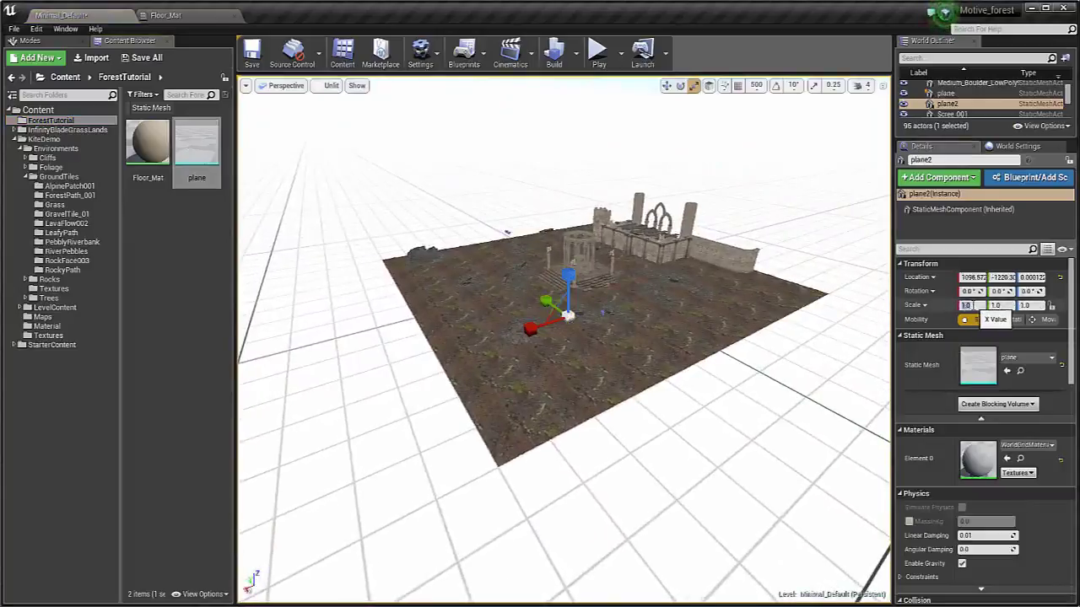
{"action": "type", "text": "300"}
{"action": "left_click", "coordinate": [1000, 306]}
{"action": "type", "text": "300"}
{"action": "left_click", "coordinate": [1031, 306]}
{"action": "type", "text": "30"}
{"action": "key", "text": "Return"}
Lower the enlarged plane beneath the original terrain, to a Z location of about -21.
{"action": "key", "text": "w"}
{"action": "right_click_drag", "start_coordinate": [717, 324], "coordinate": [696, 282]}
{"action": "key", "text": "w"}
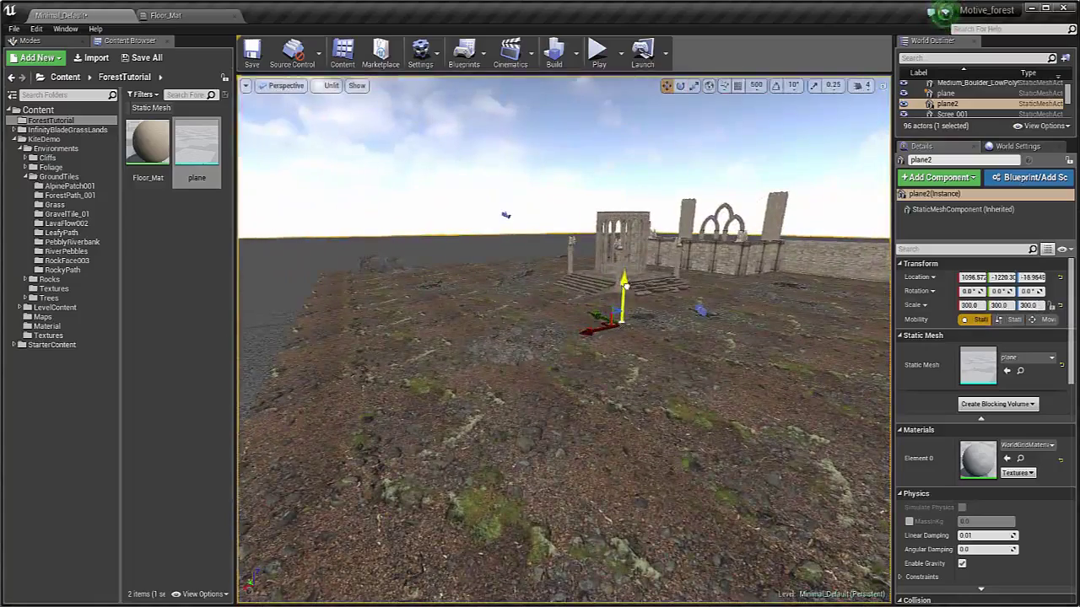
{"action": "key", "text": "w"}
{"action": "right_click_drag", "start_coordinate": [626, 287], "coordinate": [510, 361]}
{"action": "key", "text": "s"}
Try Floor_Mat on the enlarged plane and undo the assignment.
{"action": "left_click_drag", "start_coordinate": [148, 142], "coordinate": [511, 301]}
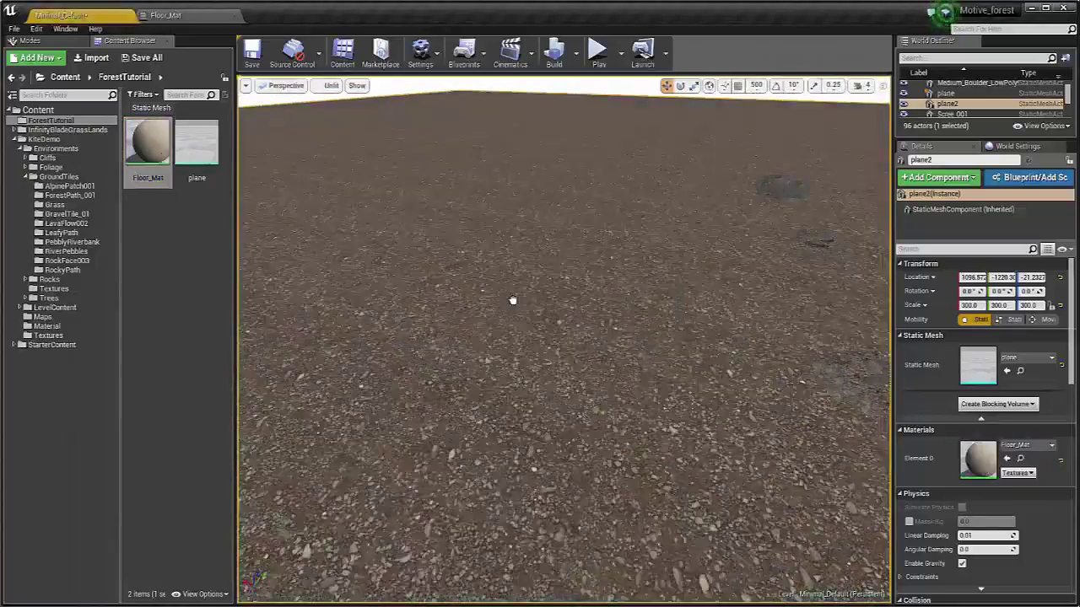
{"action": "key", "text": "s"}
{"action": "mouse_move", "coordinate": [634, 280]}
{"action": "right_mouse_down"}
{"action": "mouse_move", "coordinate": [665, 261]}
{"action": "mouse_move", "coordinate": [631, 290]}
{"action": "mouse_move", "coordinate": [657, 290]}
{"action": "mouse_move", "coordinate": [640, 293]}
{"action": "right_mouse_up"}
{"action": "key", "text": "ctrl+z"}
Lower the enlarged plane to a Z location of about -53, apply Floor_Mat to it and check the ground seam.
{"action": "key", "text": "a"}
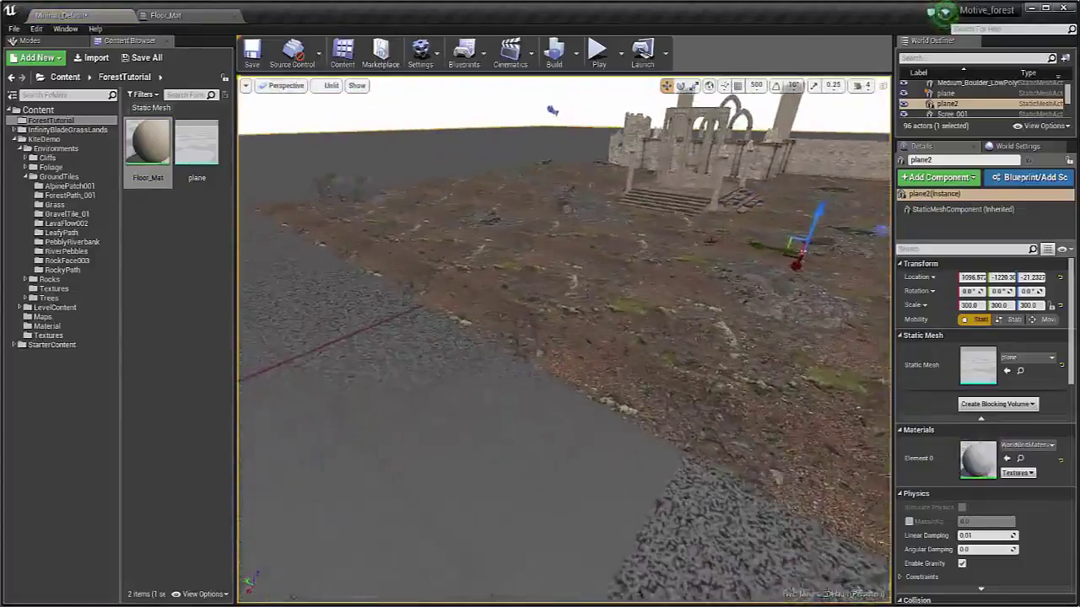
{"action": "left_click_drag", "start_coordinate": [149, 159], "coordinate": [421, 437]}
{"action": "right_click_drag", "start_coordinate": [455, 413], "coordinate": [506, 435]}
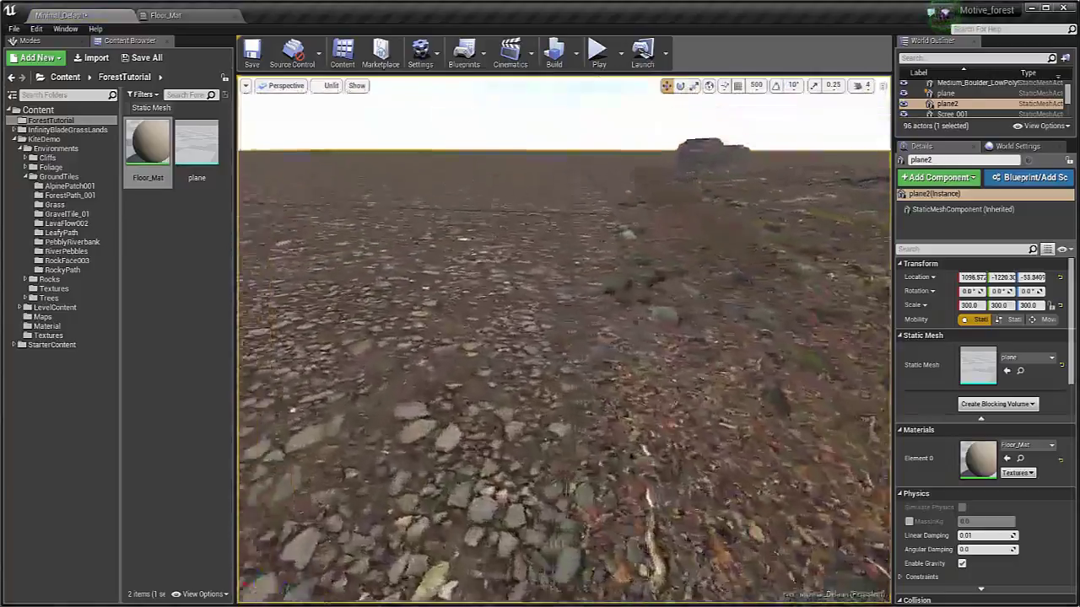
{"action": "right_click_drag", "start_coordinate": [564, 339], "coordinate": [595, 413]}
{"action": "right_click_drag", "start_coordinate": [558, 148], "coordinate": [558, 140]}
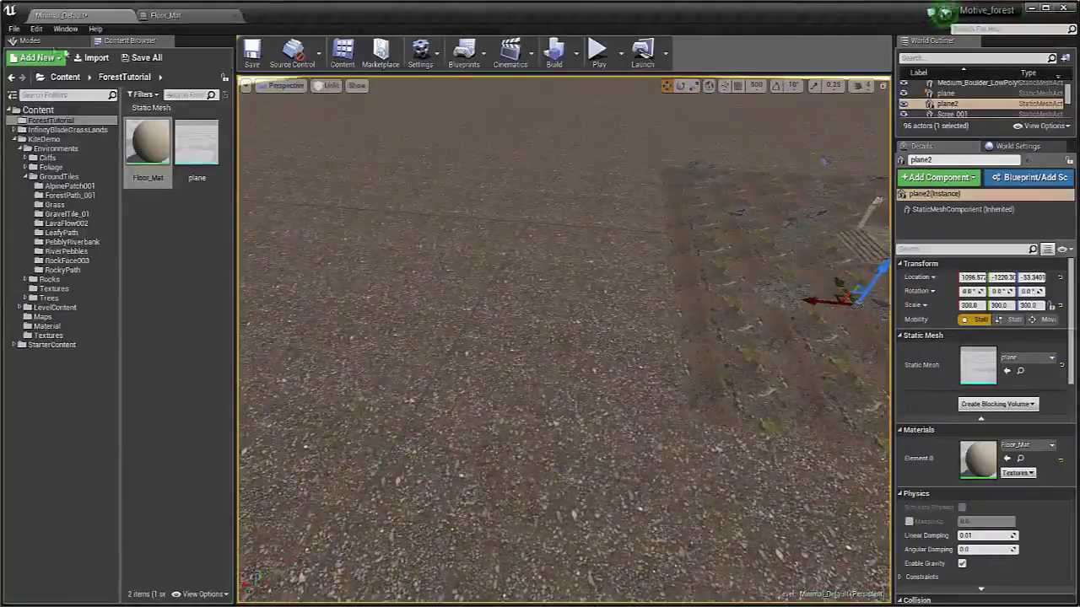
Swap the mesh paint colors so black is the paint color and fill the enlarged plane's vertex colors with it.
{"action": "left_click", "coordinate": [28, 40]}
{"action": "left_click", "coordinate": [81, 62]}
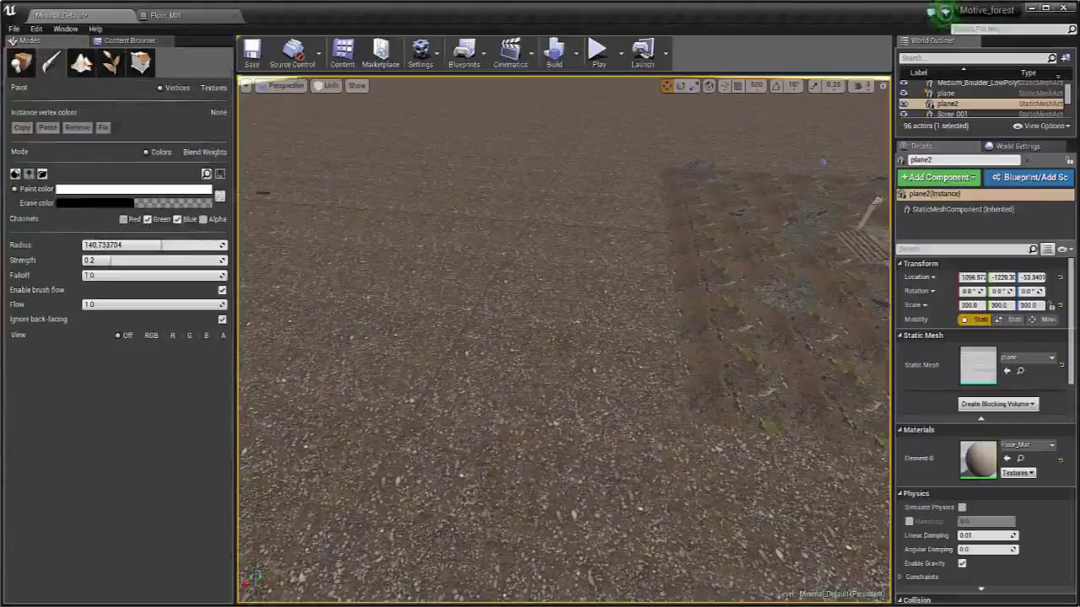
{"action": "left_click", "coordinate": [219, 196]}
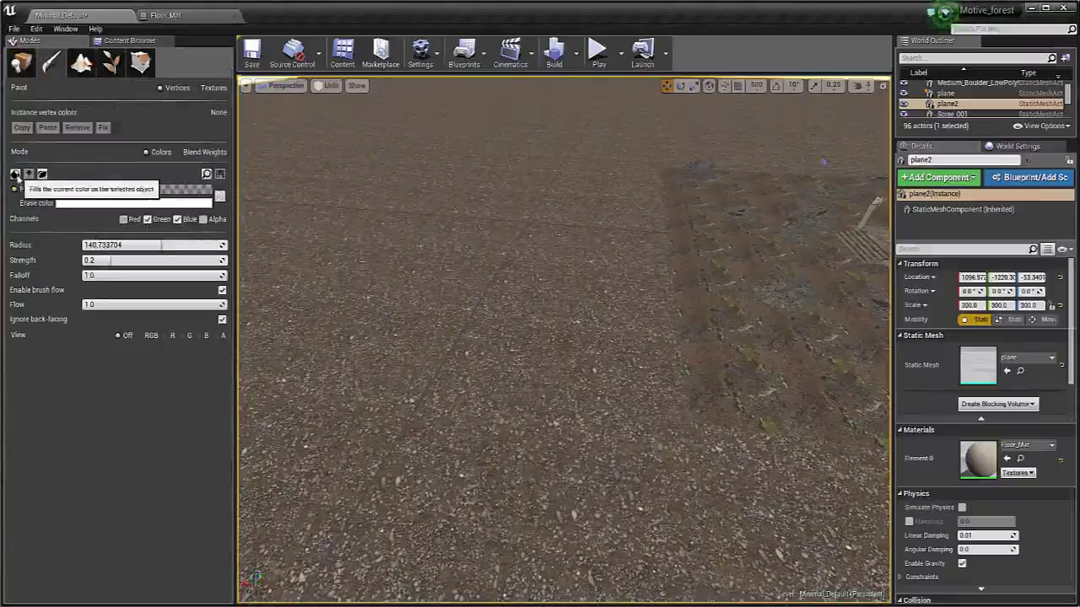
{"action": "left_click", "coordinate": [16, 175]}
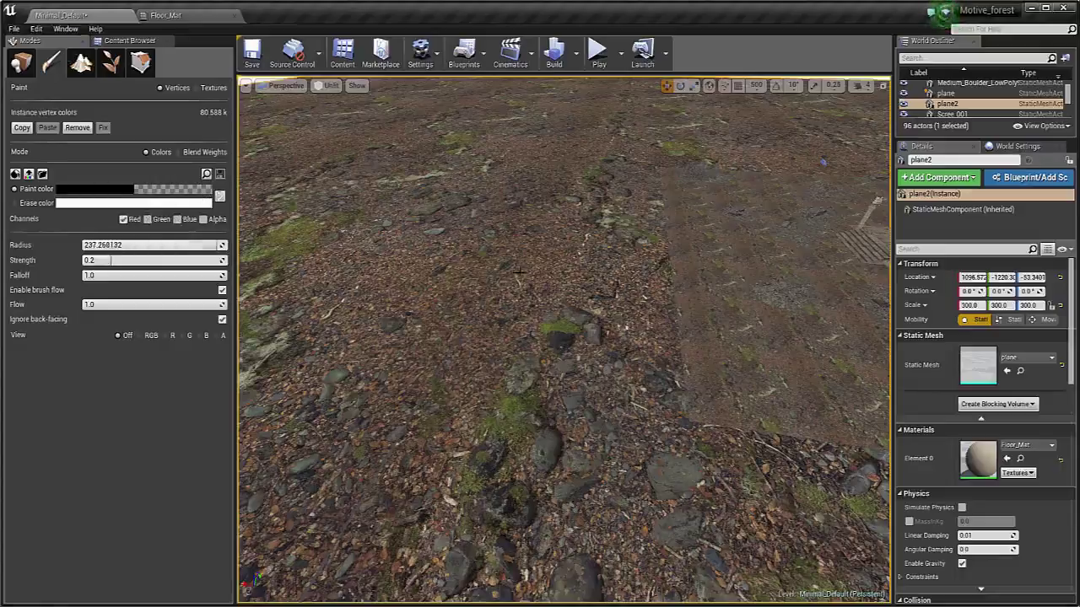
Set the brush strength to about 0.85 and erase to white on the Red channel to blend pebbles into the enlarged plane.
{"action": "left_click_drag", "start_coordinate": [159, 263], "coordinate": [205, 263]}
{"action": "mouse_move", "coordinate": [572, 332]}
{"action": "left_mouse_down", "text": "shift"}
{"action": "mouse_move", "coordinate": [603, 253]}
{"action": "mouse_move", "coordinate": [598, 210]}
{"action": "mouse_move", "coordinate": [620, 192]}
{"action": "left_mouse_up", "text": "shift"}
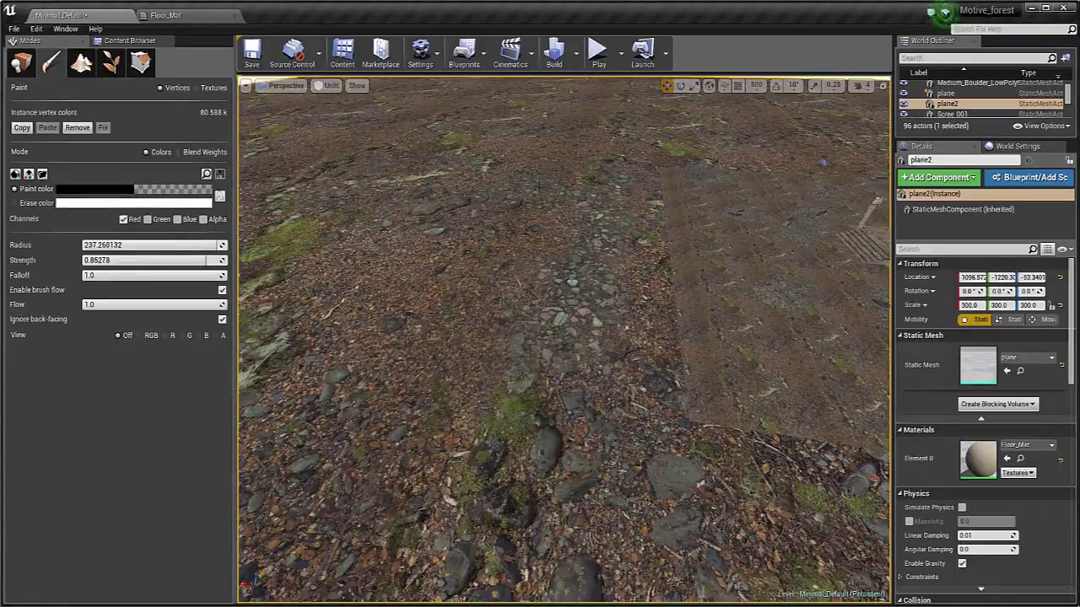
{"action": "mouse_move", "coordinate": [620, 192]}
{"action": "right_mouse_down"}
{"action": "mouse_move", "coordinate": [614, 211]}
{"action": "mouse_move", "coordinate": [586, 194]}
{"action": "right_mouse_up"}
Set the brush strength to 1.0 and radius to about 241, and add more pebble patches outside the original terrain.
{"action": "left_click_drag", "start_coordinate": [160, 245], "coordinate": [172, 245]}
{"action": "left_click_drag", "start_coordinate": [172, 261], "coordinate": [207, 261]}
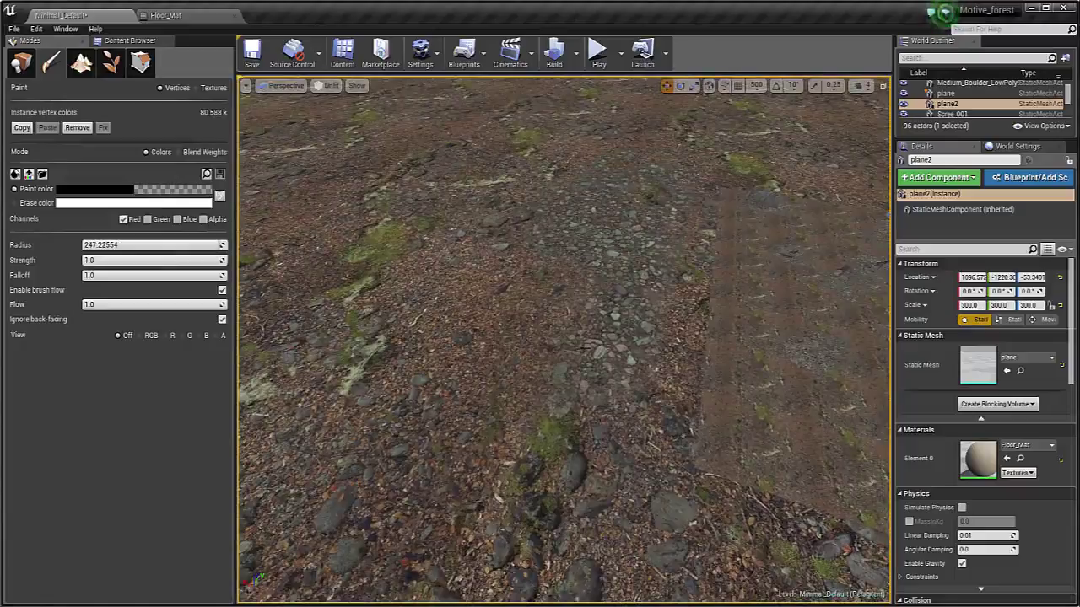
{"action": "right_click_drag", "start_coordinate": [575, 380], "coordinate": [742, 392]}
{"action": "mouse_move", "coordinate": [626, 330]}
{"action": "left_mouse_down"}
{"action": "mouse_move", "coordinate": [623, 346]}
{"action": "mouse_move", "coordinate": [693, 342]}
{"action": "mouse_move", "coordinate": [680, 247]}
{"action": "left_mouse_up"}
{"action": "right_click_drag", "start_coordinate": [679, 247], "coordinate": [599, 245]}
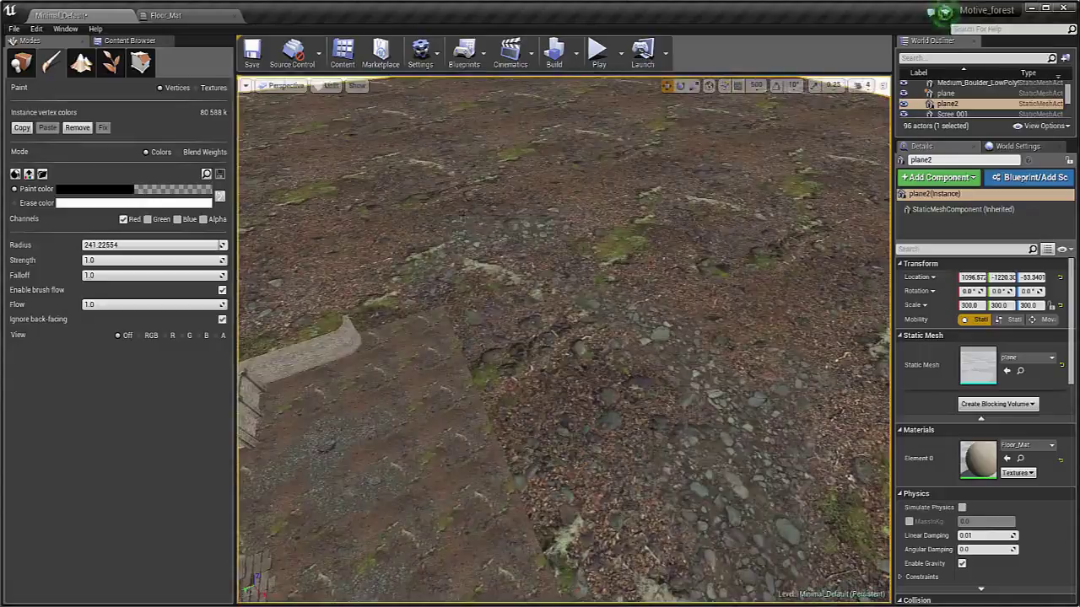
{"action": "right_click_drag", "start_coordinate": [599, 245], "coordinate": [363, 240]}
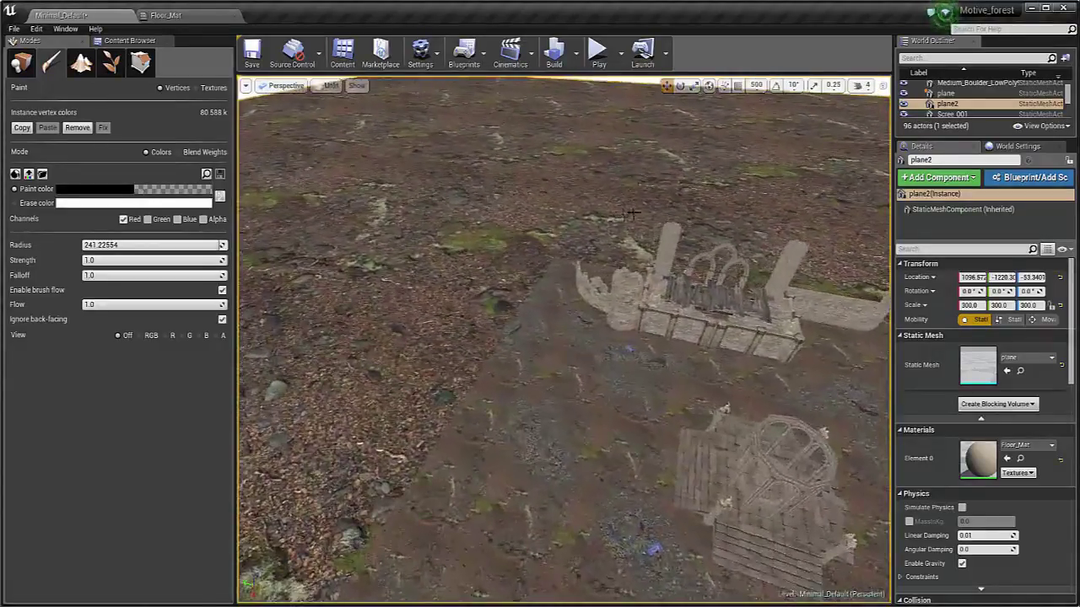
Paint further pebble patches on the enlarged plane along the outer ground near the ruined tower and walls.
{"action": "right_click_drag", "start_coordinate": [556, 217], "coordinate": [502, 238]}
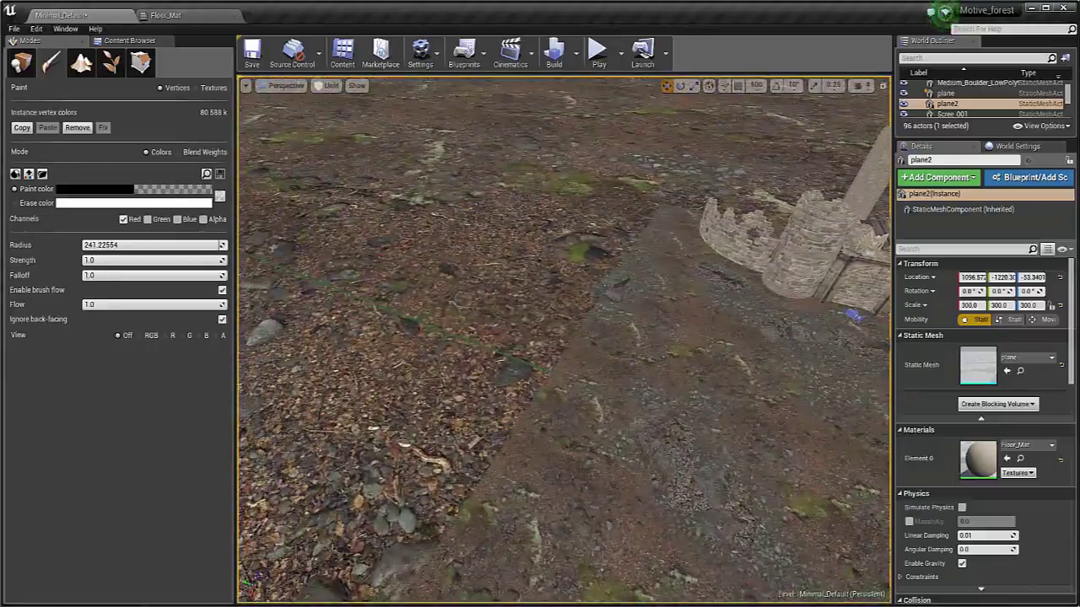
{"action": "left_click_drag", "start_coordinate": [392, 237], "coordinate": [447, 236]}
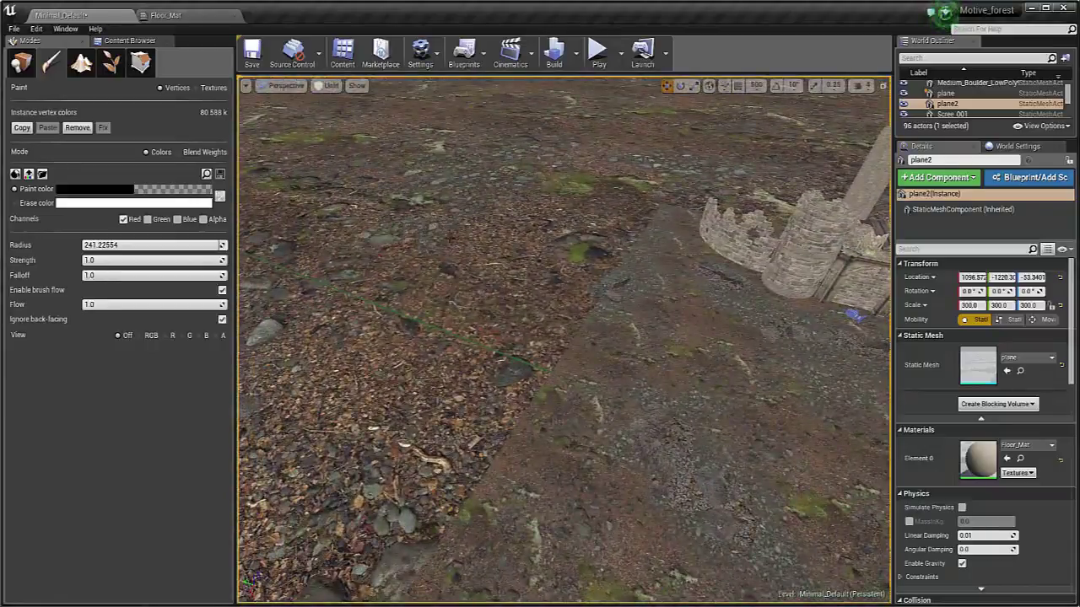
{"action": "right_click_drag", "start_coordinate": [651, 189], "coordinate": [515, 199]}
{"action": "mouse_move", "coordinate": [574, 232]}
{"action": "left_mouse_down"}
{"action": "mouse_move", "coordinate": [612, 221]}
{"action": "mouse_move", "coordinate": [509, 212]}
{"action": "left_mouse_up"}
{"action": "right_click_drag", "start_coordinate": [548, 245], "coordinate": [451, 230]}
{"action": "mouse_move", "coordinate": [583, 270]}
{"action": "right_mouse_down"}
{"action": "mouse_move", "coordinate": [523, 297]}
{"action": "mouse_move", "coordinate": [438, 309]}
{"action": "mouse_move", "coordinate": [358, 296]}
{"action": "mouse_move", "coordinate": [533, 213]}
{"action": "right_mouse_up"}
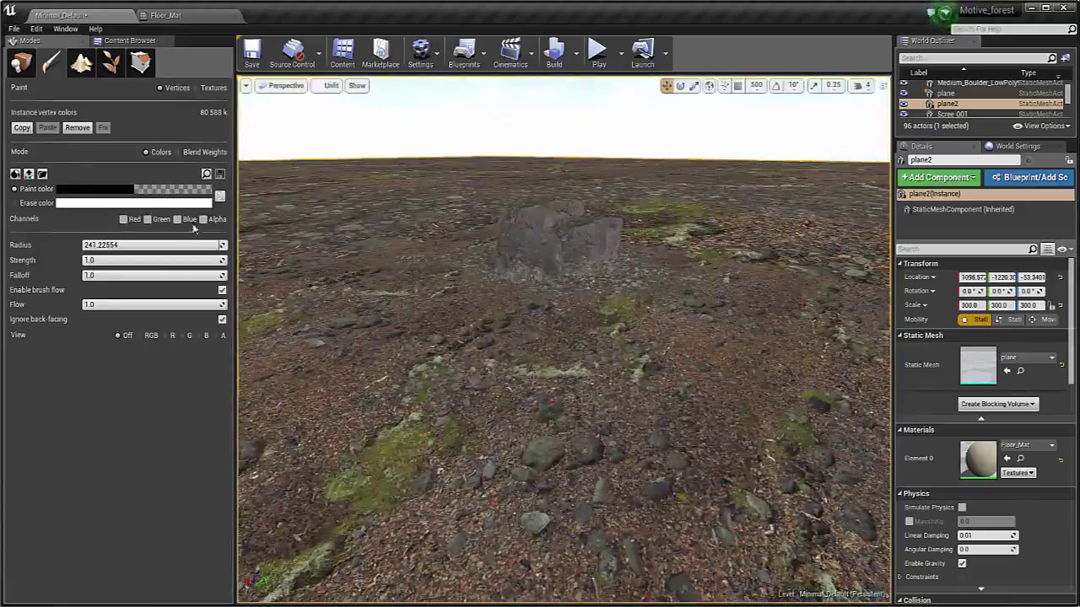
Select the original terrain plane and set up white Alpha-channel painting with radius about 137 and strength about 0.06.
{"action": "left_click", "coordinate": [220, 197]}
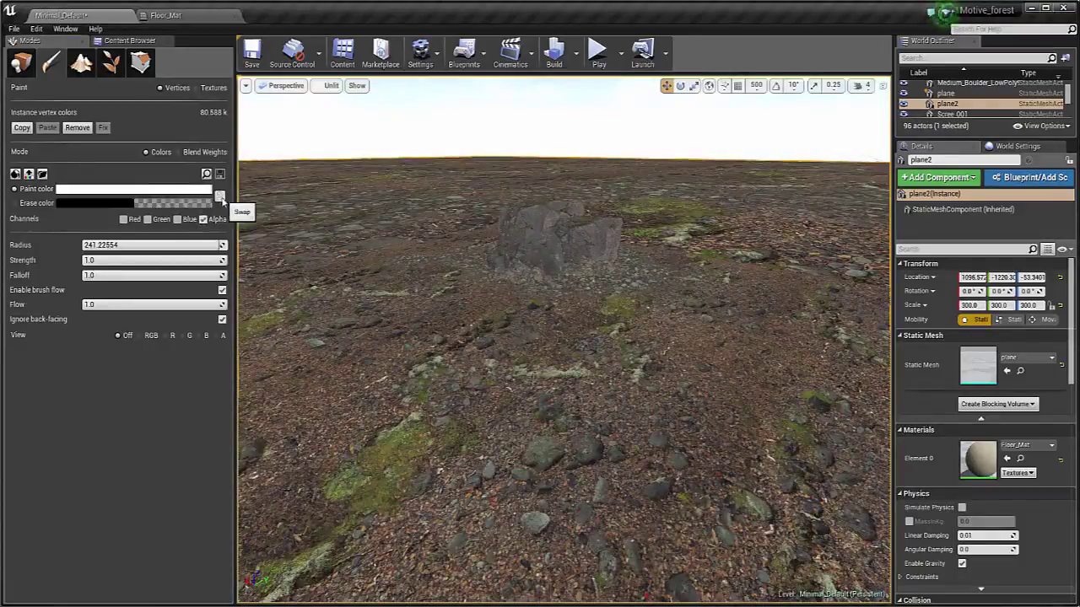
{"action": "left_click_drag", "start_coordinate": [148, 245], "coordinate": [140, 246]}
{"action": "left_click", "coordinate": [471, 379]}
{"action": "key", "text": "w"}
{"action": "right_click_drag", "start_coordinate": [471, 379], "coordinate": [533, 369]}
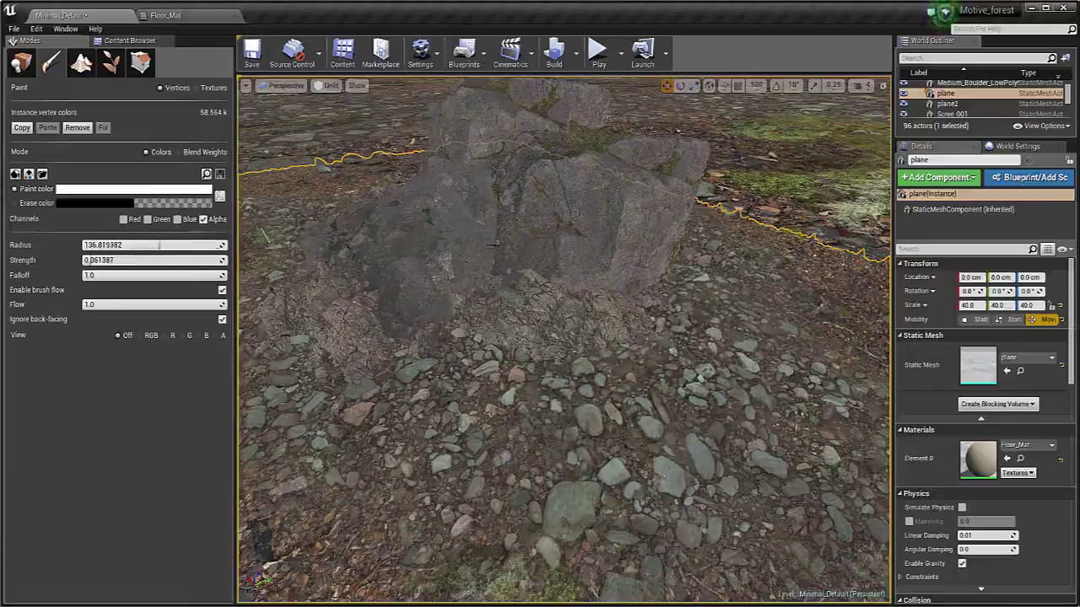
Examine how the ground blends around the base of the large boulder cluster and neighbouring rocks.
{"action": "right_click_drag", "start_coordinate": [494, 245], "coordinate": [582, 295]}
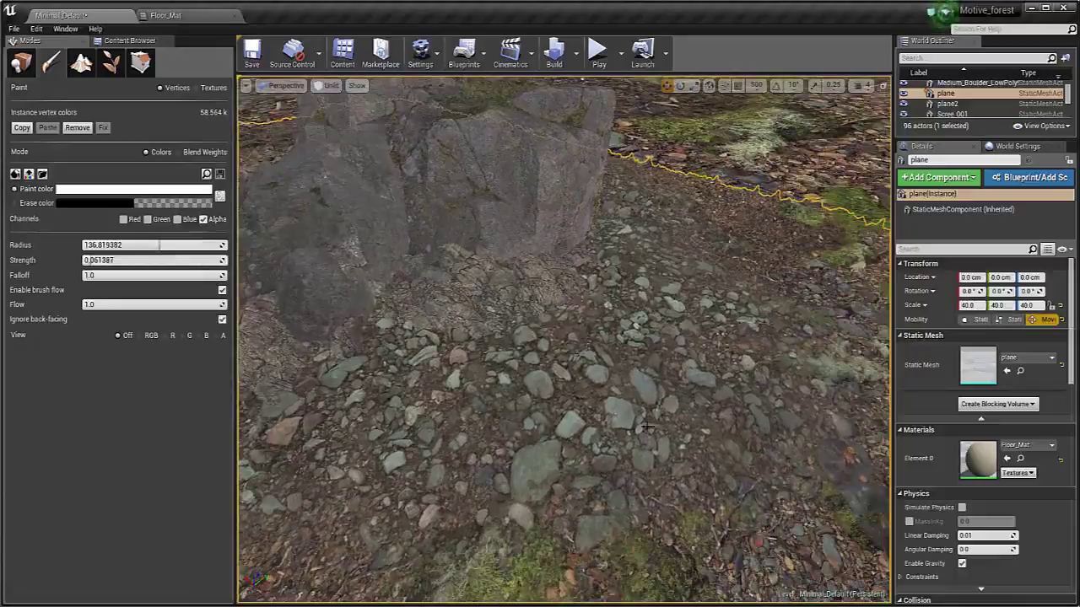
{"action": "right_click_drag", "start_coordinate": [727, 358], "coordinate": [667, 359]}
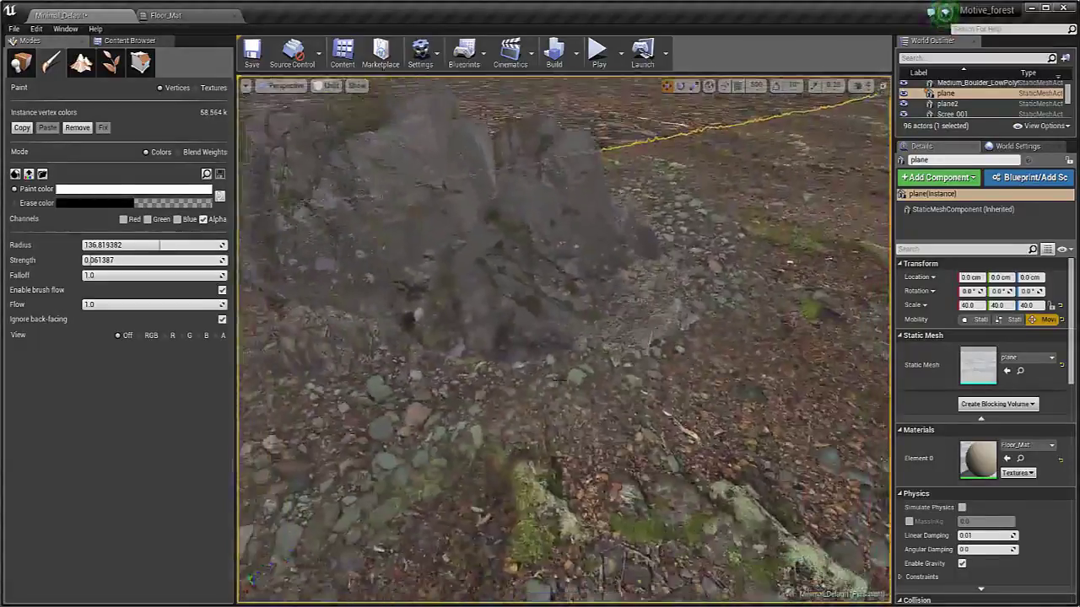
{"action": "right_click_drag", "start_coordinate": [640, 496], "coordinate": [540, 491]}
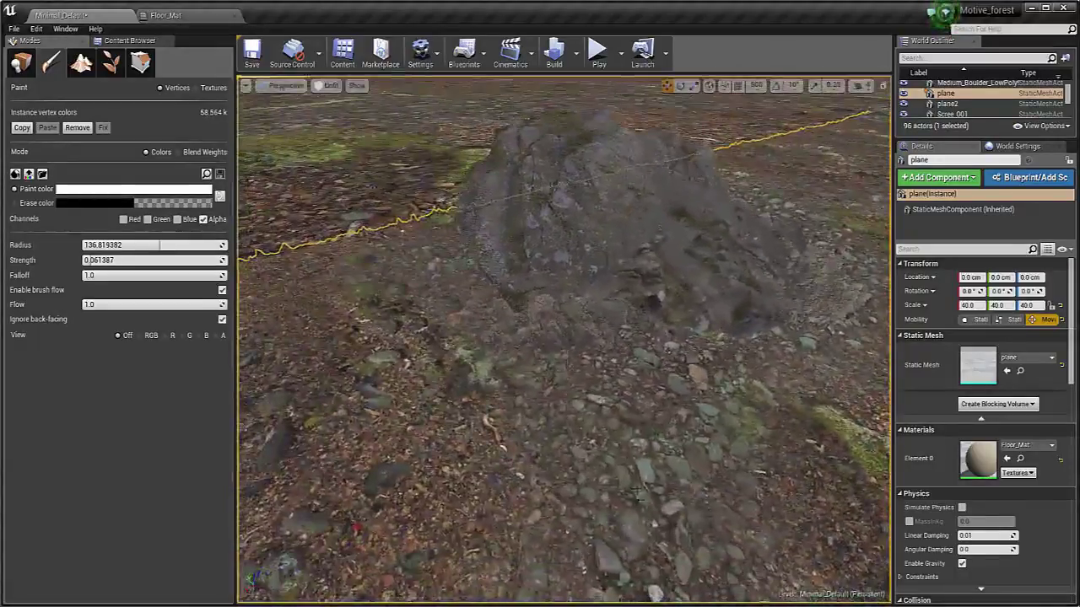
{"action": "right_click_drag", "start_coordinate": [524, 421], "coordinate": [439, 394]}
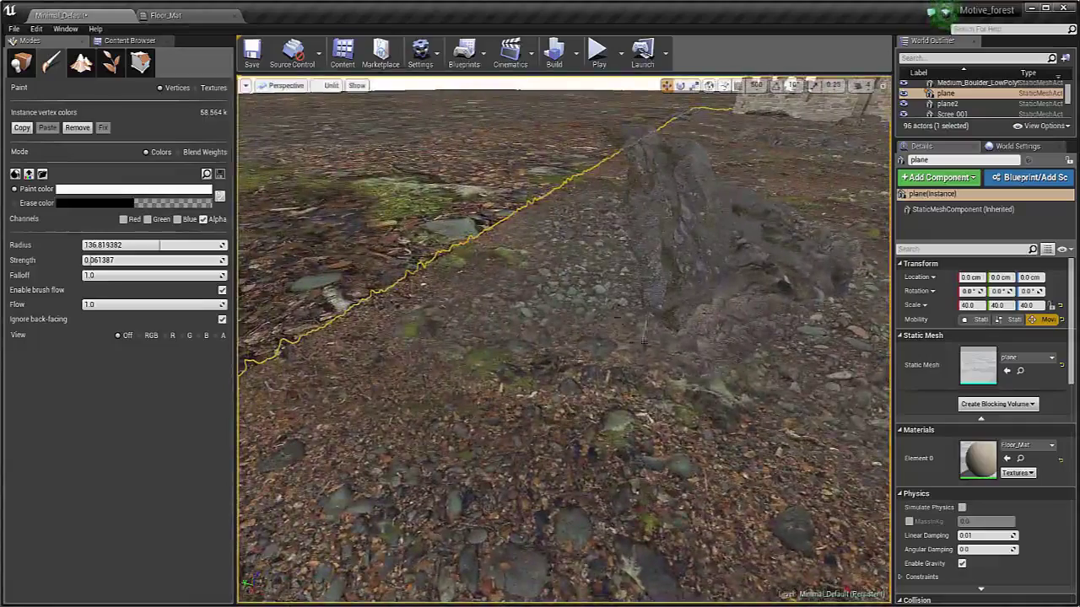
{"action": "right_click_drag", "start_coordinate": [662, 341], "coordinate": [852, 295]}
{"action": "right_click_drag", "start_coordinate": [615, 368], "coordinate": [582, 338]}
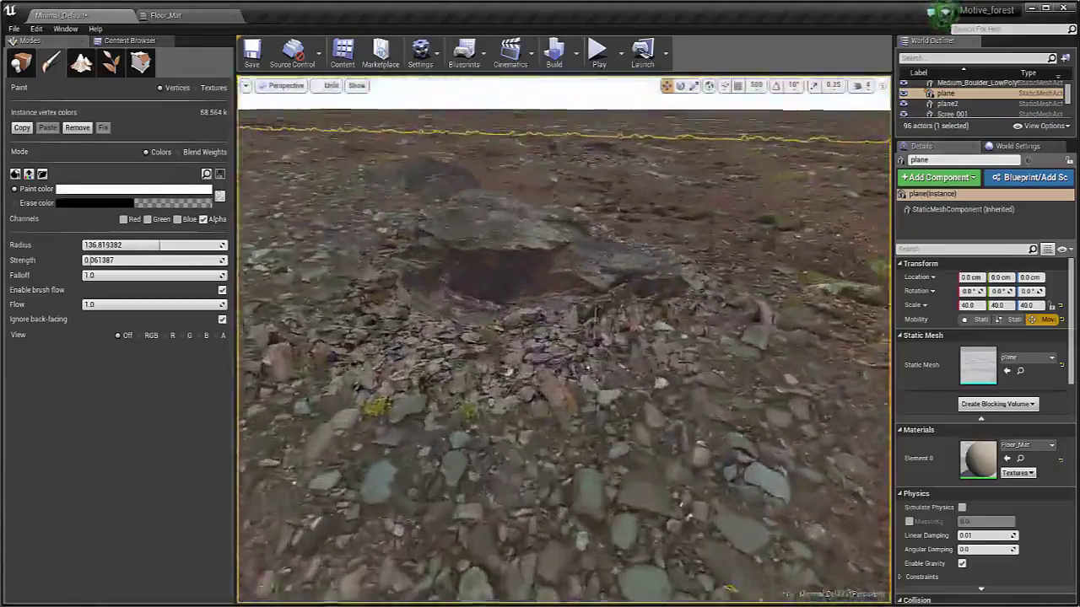
Paint the Alpha channel lightly over the stony ground beside the low rocks near the ruins' steps.
{"action": "key", "text": "a"}
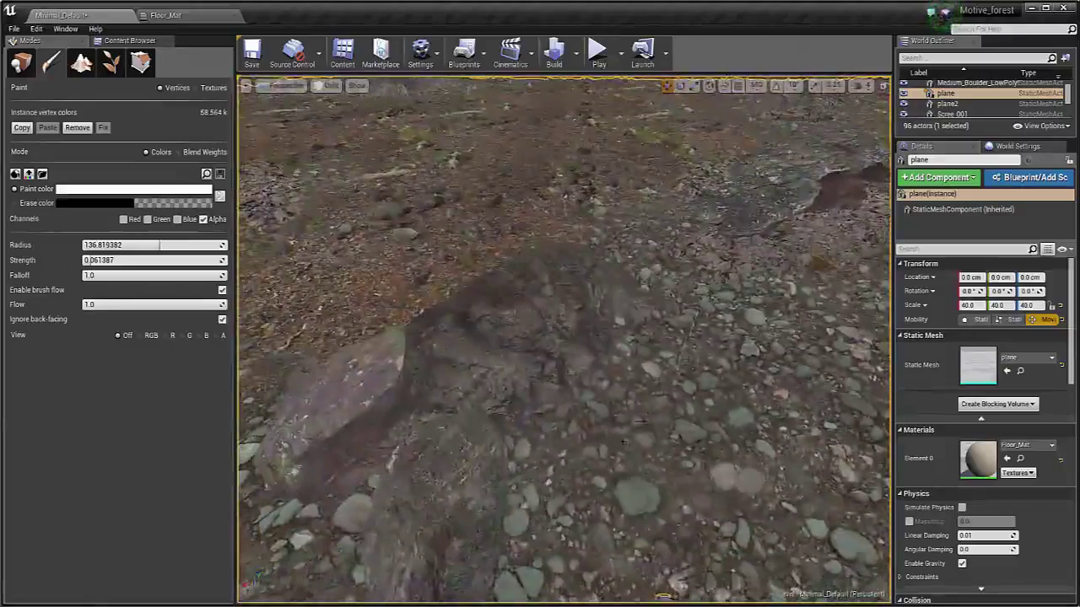
{"action": "left_click_drag", "start_coordinate": [625, 442], "coordinate": [638, 408]}
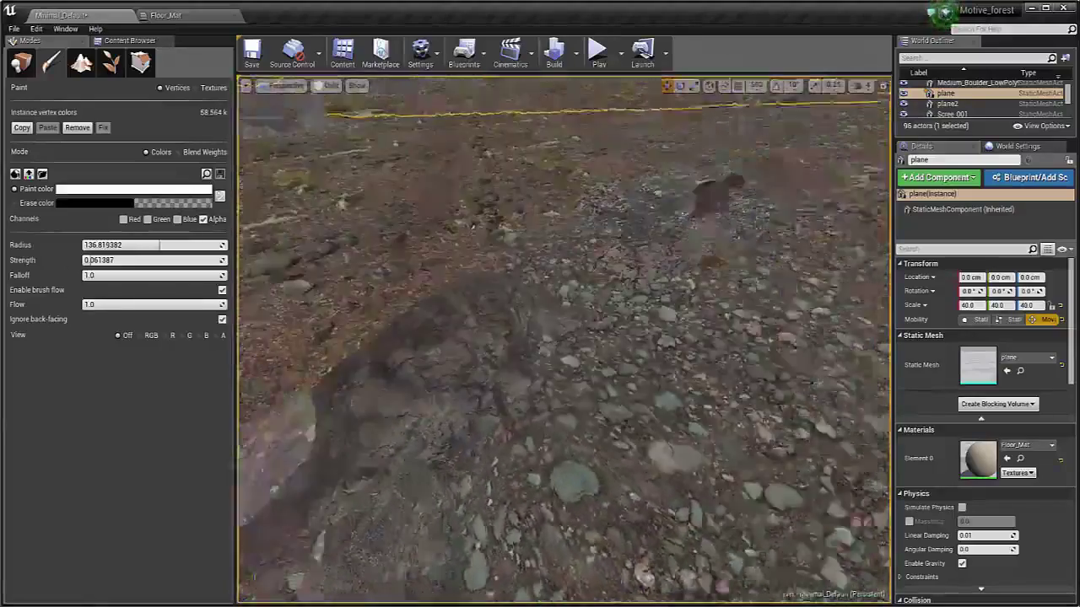
{"action": "right_click_drag", "start_coordinate": [638, 409], "coordinate": [404, 408]}
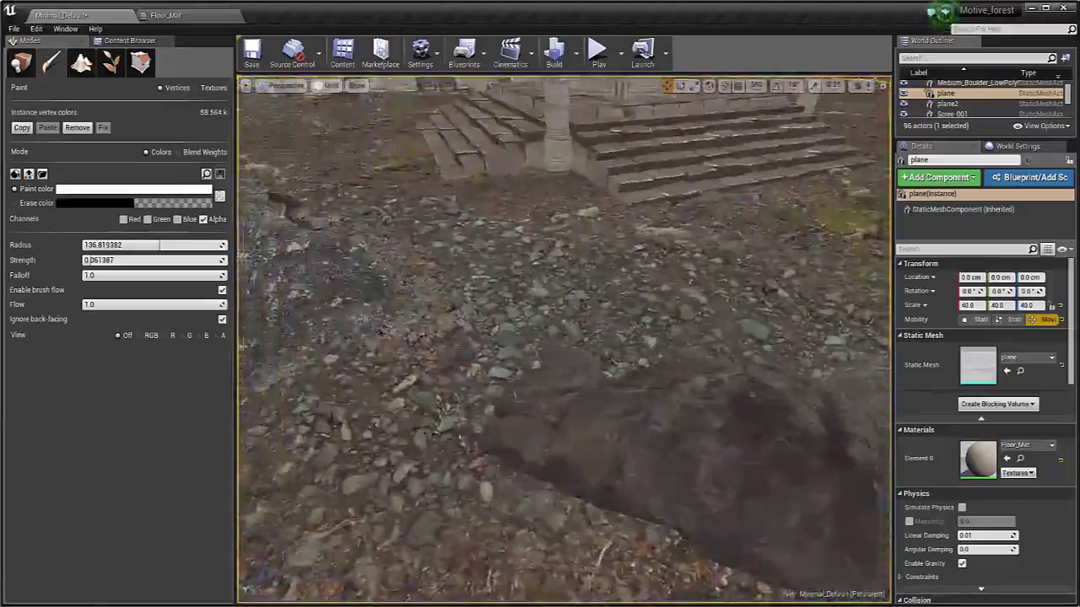
{"action": "right_click_drag", "start_coordinate": [600, 403], "coordinate": [592, 403]}
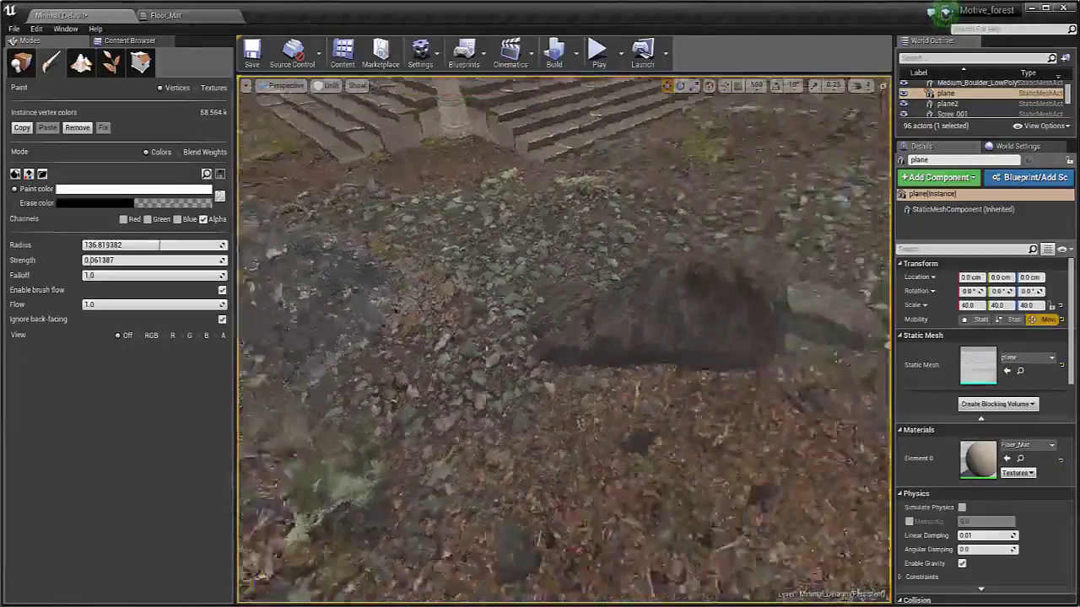
{"action": "scroll", "coordinate": [572, 382], "scroll_direction": "down", "scroll_amount": 4}
{"action": "right_click_drag", "start_coordinate": [723, 380], "coordinate": [784, 413]}
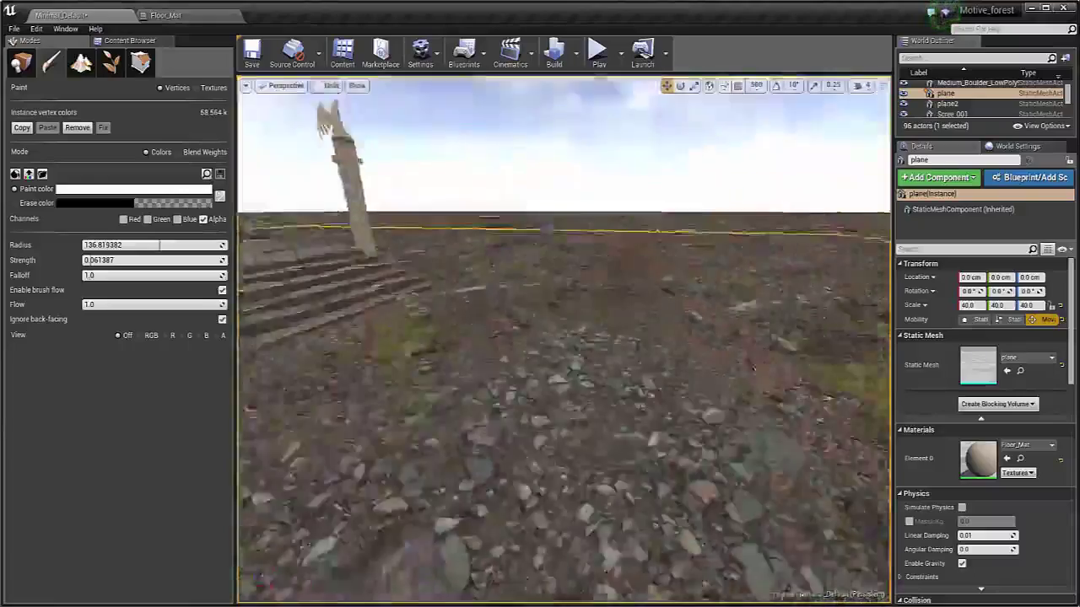
{"action": "right_click_drag", "start_coordinate": [753, 368], "coordinate": [651, 470]}
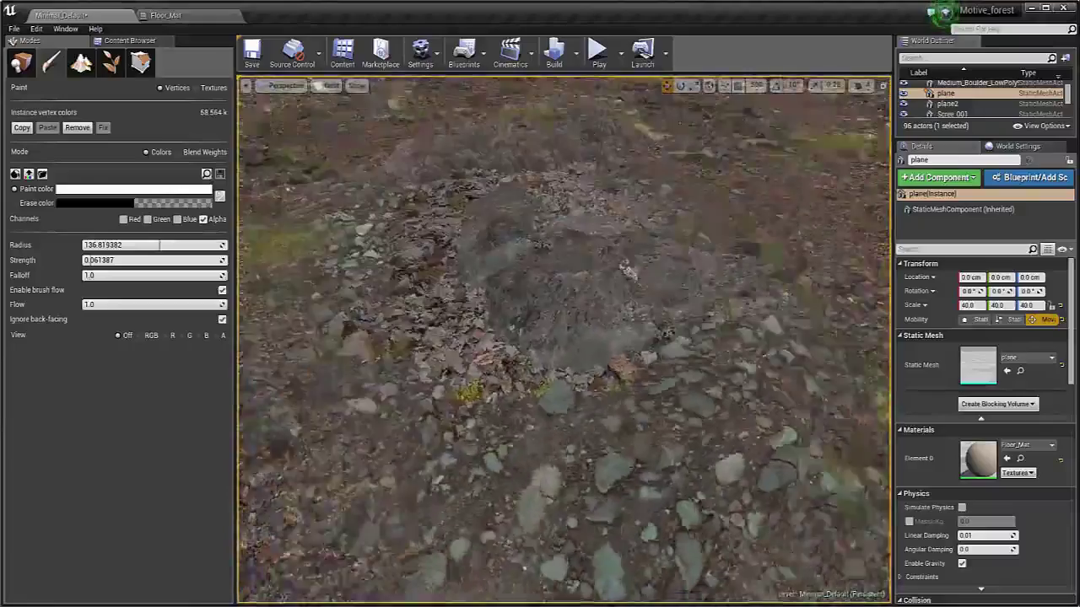
Paint white into the Alpha channel on the pebble bed among the rocks in the open ground beyond the steps.
{"action": "right_click_drag", "start_coordinate": [667, 334], "coordinate": [489, 435]}
{"action": "right_click_drag", "start_coordinate": [559, 415], "coordinate": [542, 447]}
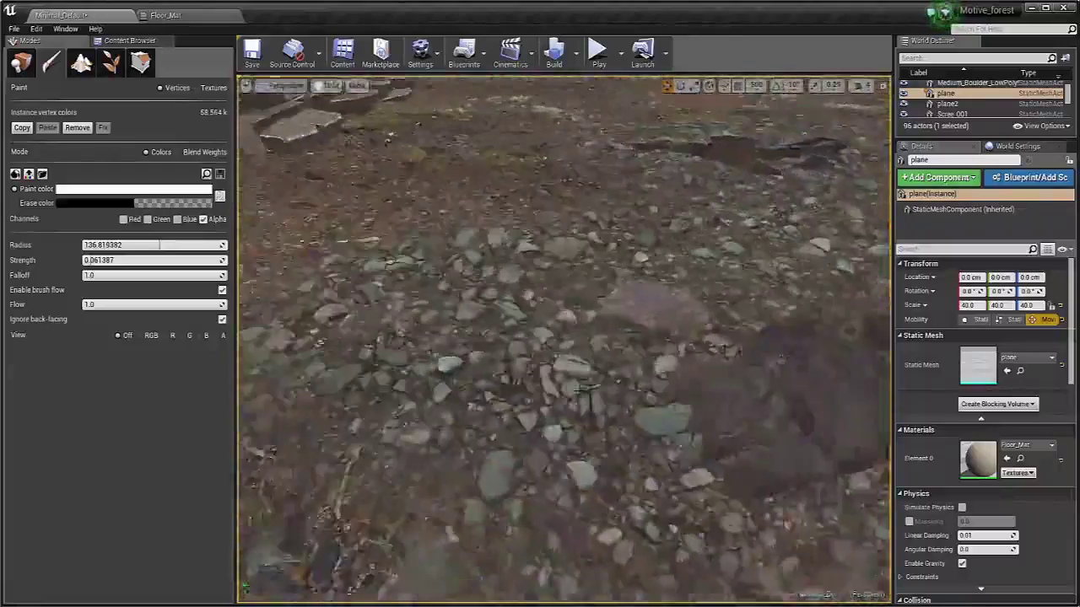
{"action": "right_click_drag", "start_coordinate": [587, 388], "coordinate": [578, 452]}
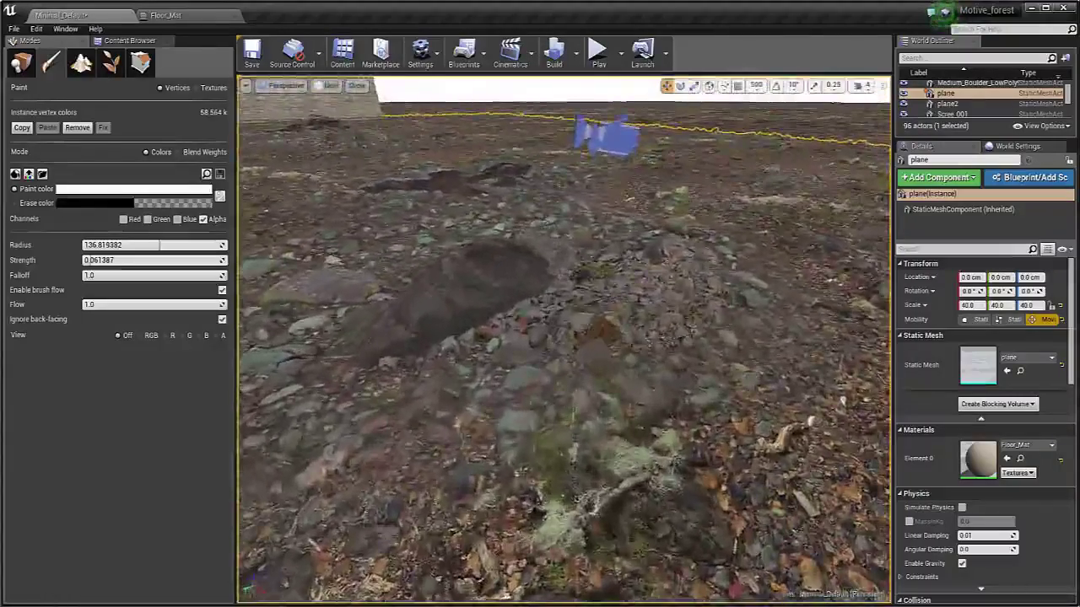
{"action": "right_click_drag", "start_coordinate": [578, 413], "coordinate": [481, 405]}
{"action": "right_click_drag", "start_coordinate": [563, 371], "coordinate": [567, 413]}
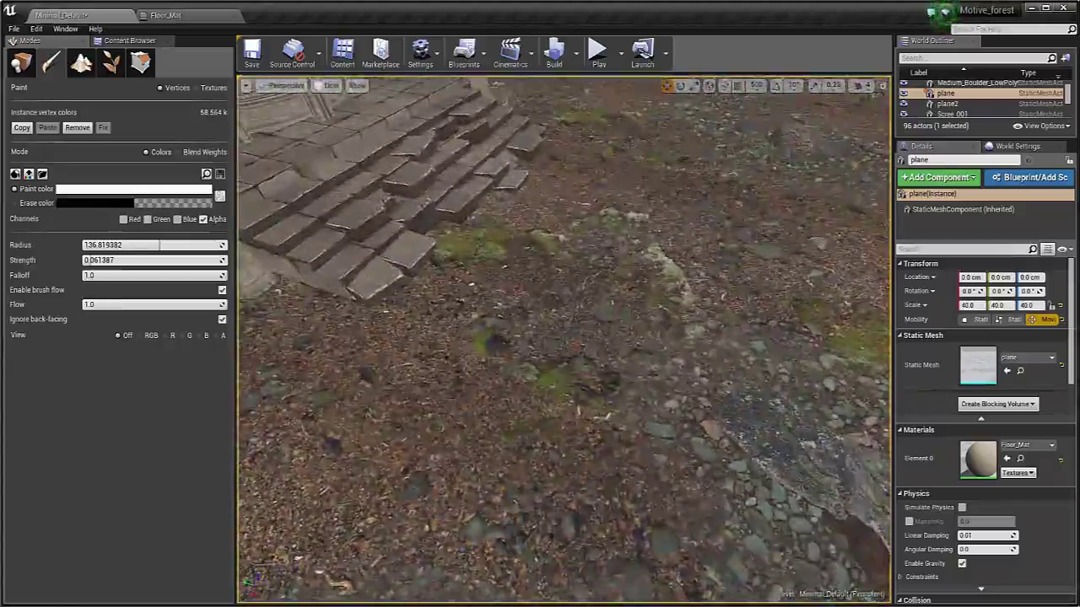
{"action": "right_click_drag", "start_coordinate": [668, 368], "coordinate": [751, 356]}
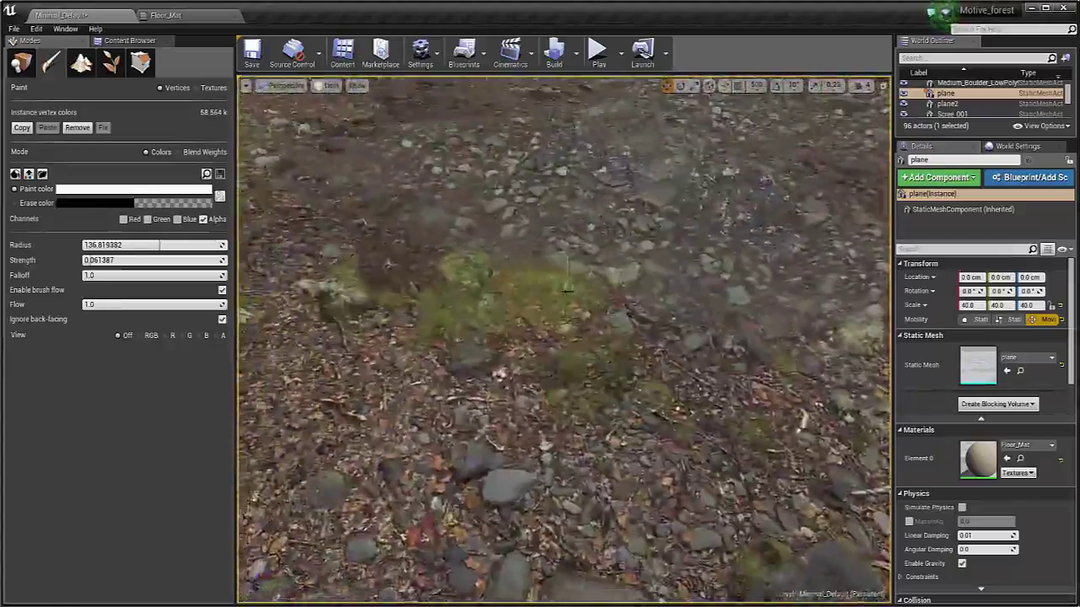
{"action": "mouse_move", "coordinate": [566, 280]}
{"action": "right_mouse_down"}
{"action": "mouse_move", "coordinate": [645, 291]}
{"action": "mouse_move", "coordinate": [556, 295]}
{"action": "right_mouse_up"}
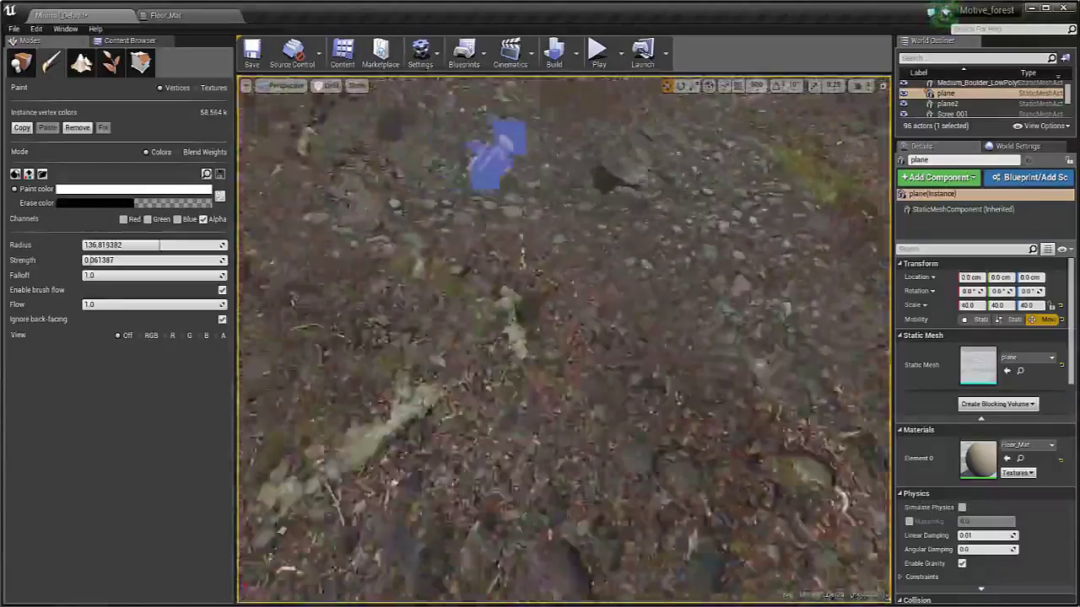
{"action": "right_click_drag", "start_coordinate": [563, 339], "coordinate": [468, 346]}
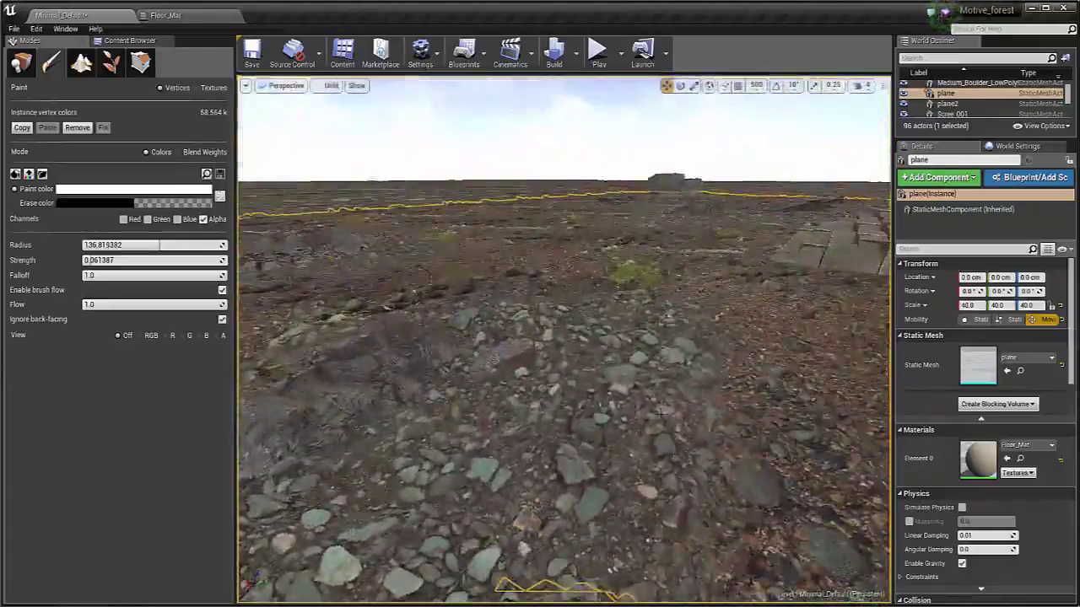
{"action": "mouse_move", "coordinate": [662, 412]}
{"action": "left_mouse_down"}
{"action": "mouse_move", "coordinate": [644, 403]}
{"action": "mouse_move", "coordinate": [631, 443]}
{"action": "left_mouse_up"}
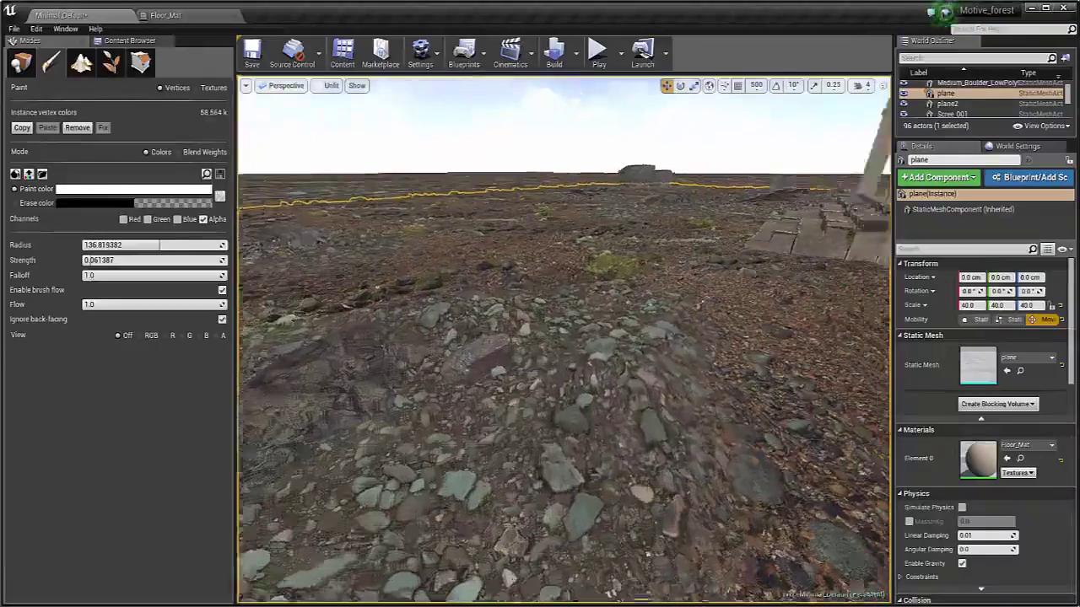
Examine how pebbles, soil and moss blend around the sunken rocks between the stone steps and the ruined walls.
{"action": "right_click_drag", "start_coordinate": [629, 443], "coordinate": [596, 352]}
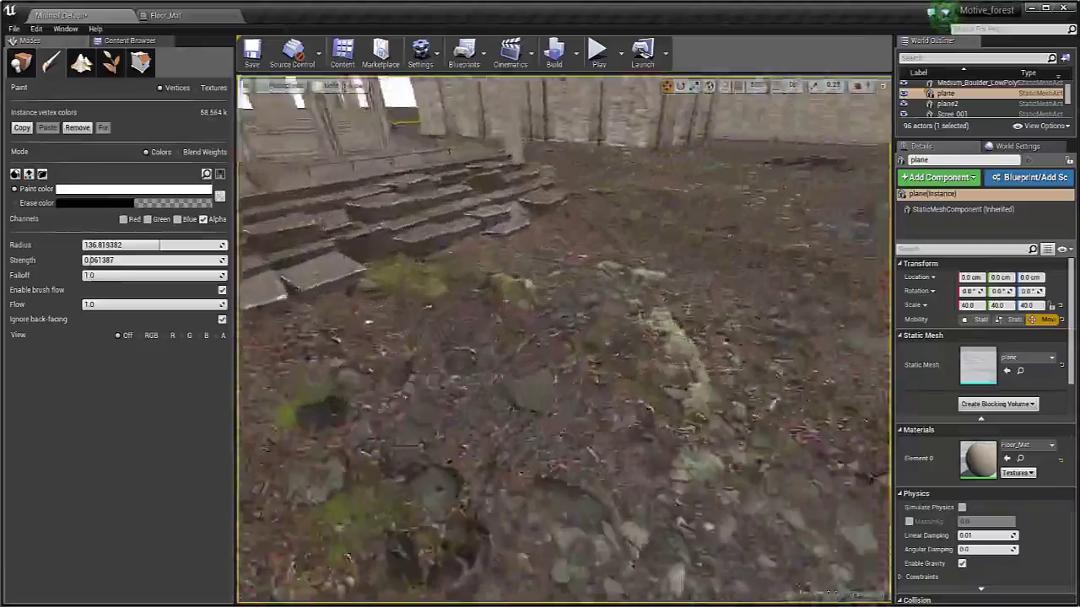
{"action": "right_click_drag", "start_coordinate": [597, 353], "coordinate": [717, 380]}
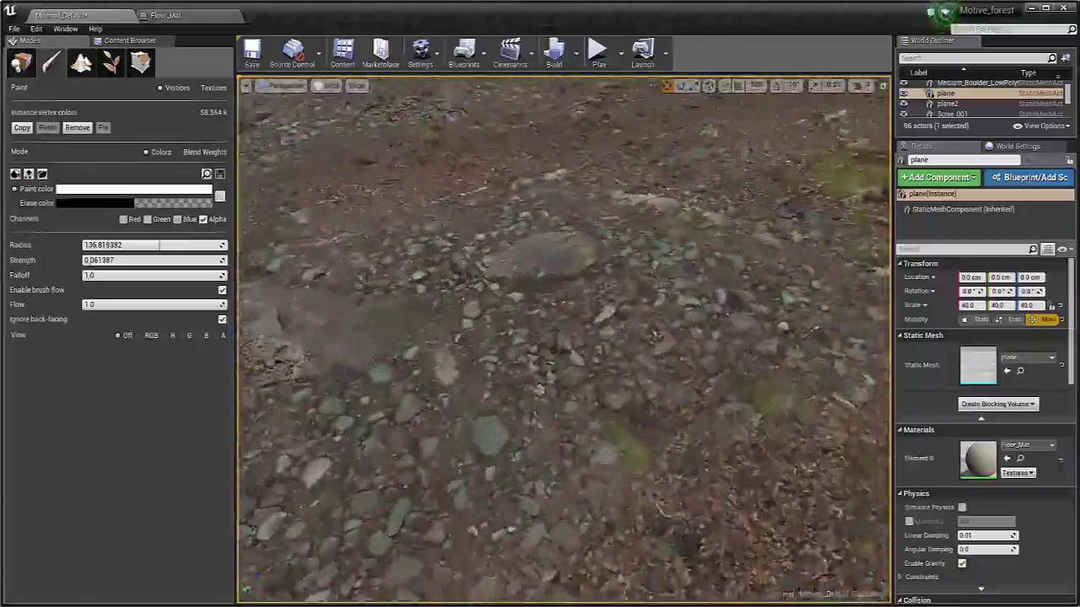
{"action": "right_click_drag", "start_coordinate": [554, 358], "coordinate": [516, 363]}
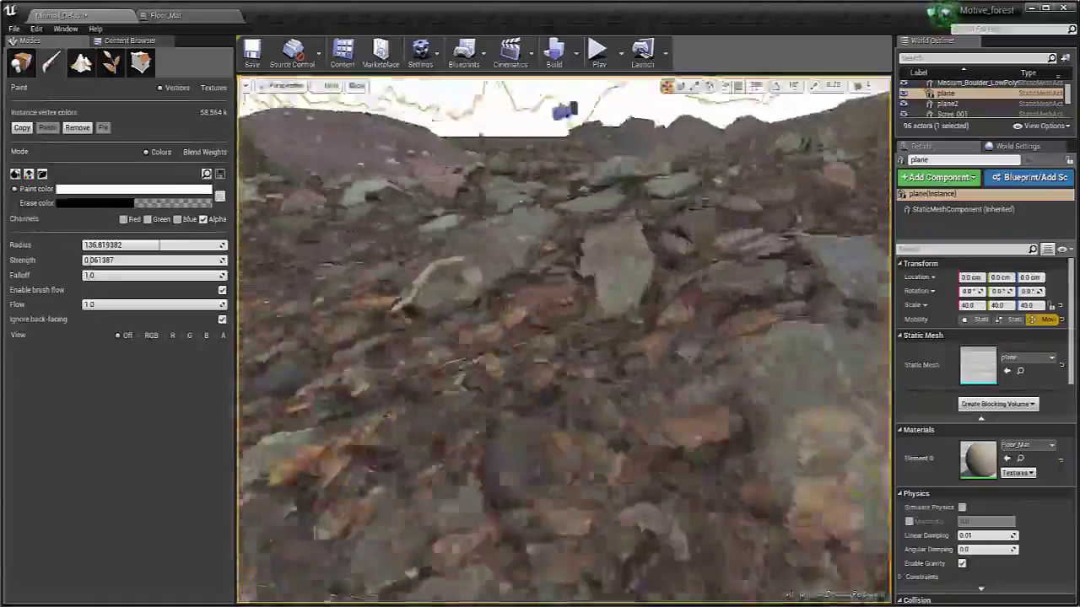
{"action": "right_click_drag", "start_coordinate": [557, 338], "coordinate": [742, 350]}
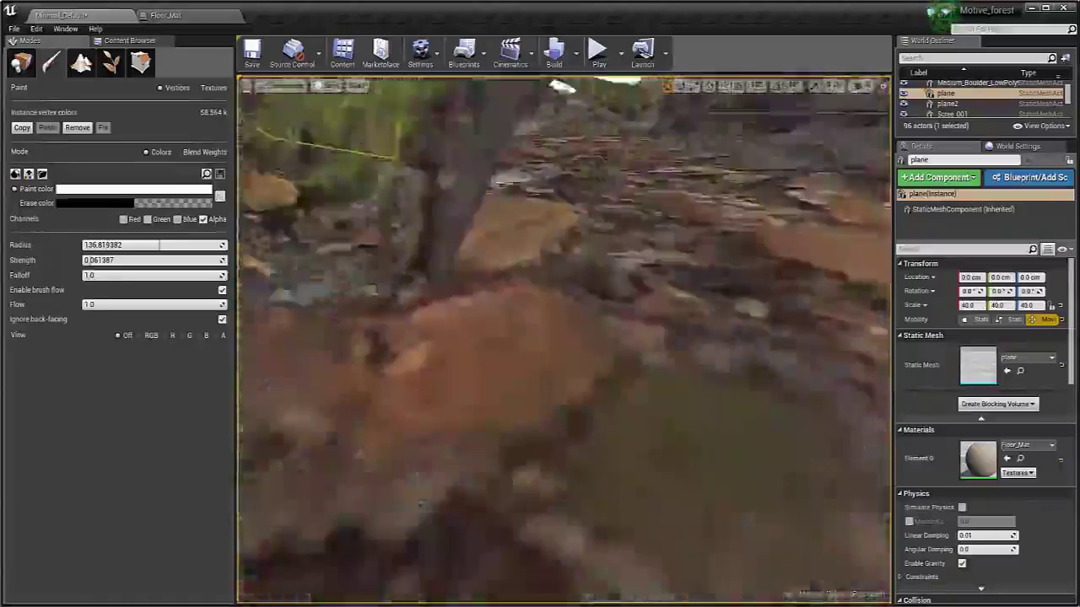
{"action": "right_click_drag", "start_coordinate": [556, 337], "coordinate": [658, 333]}
{"action": "right_click_drag", "start_coordinate": [557, 337], "coordinate": [674, 350]}
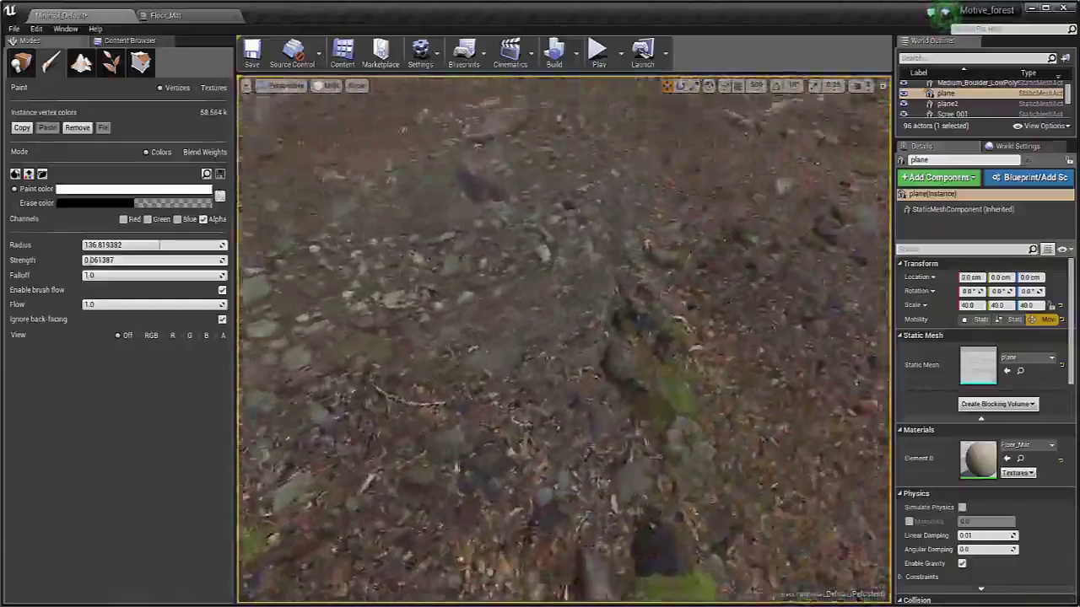
{"action": "right_click_drag", "start_coordinate": [557, 347], "coordinate": [414, 354]}
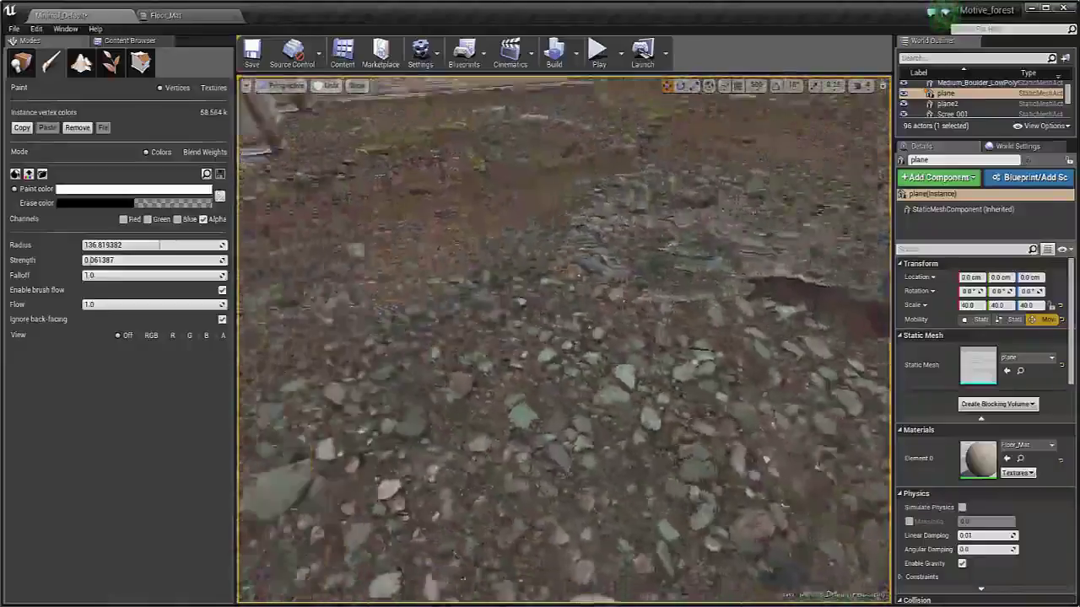
{"action": "right_click_drag", "start_coordinate": [556, 338], "coordinate": [506, 333]}
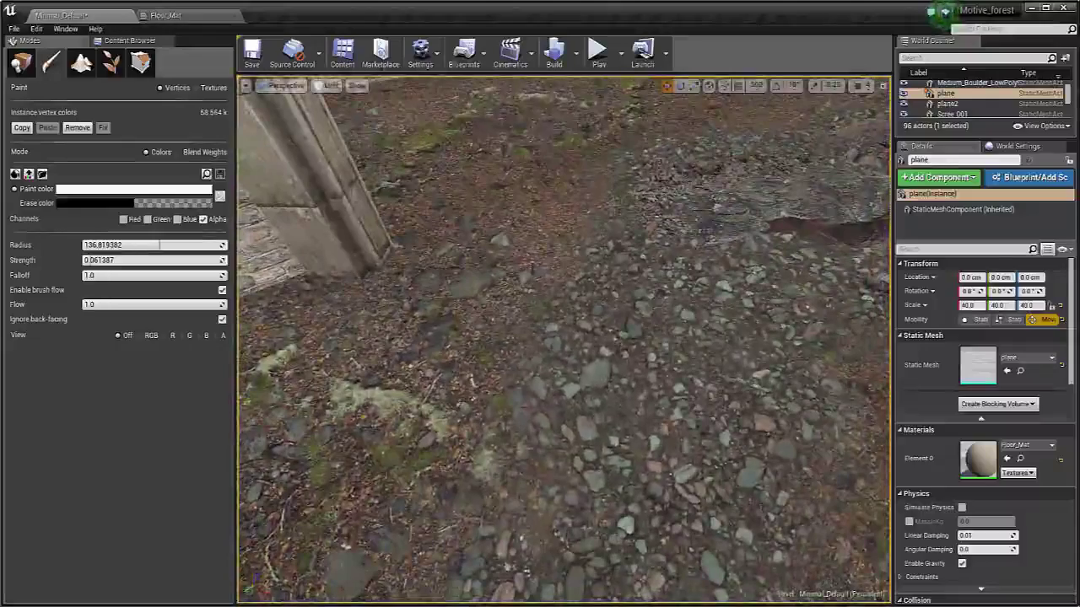
{"action": "right_click_drag", "start_coordinate": [586, 422], "coordinate": [654, 417]}
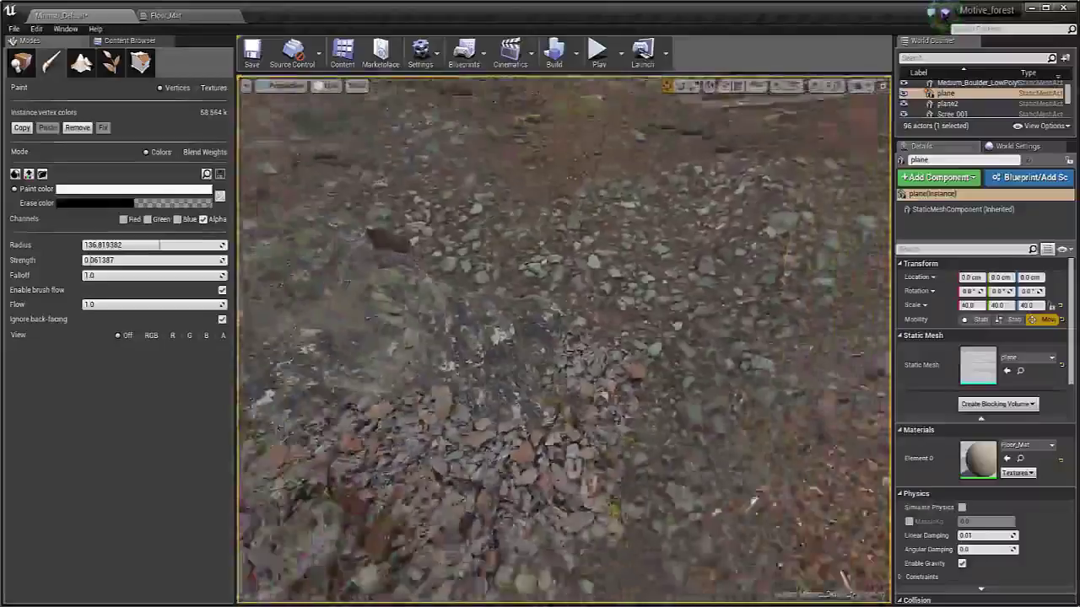
{"action": "right_click_drag", "start_coordinate": [564, 337], "coordinate": [578, 295]}
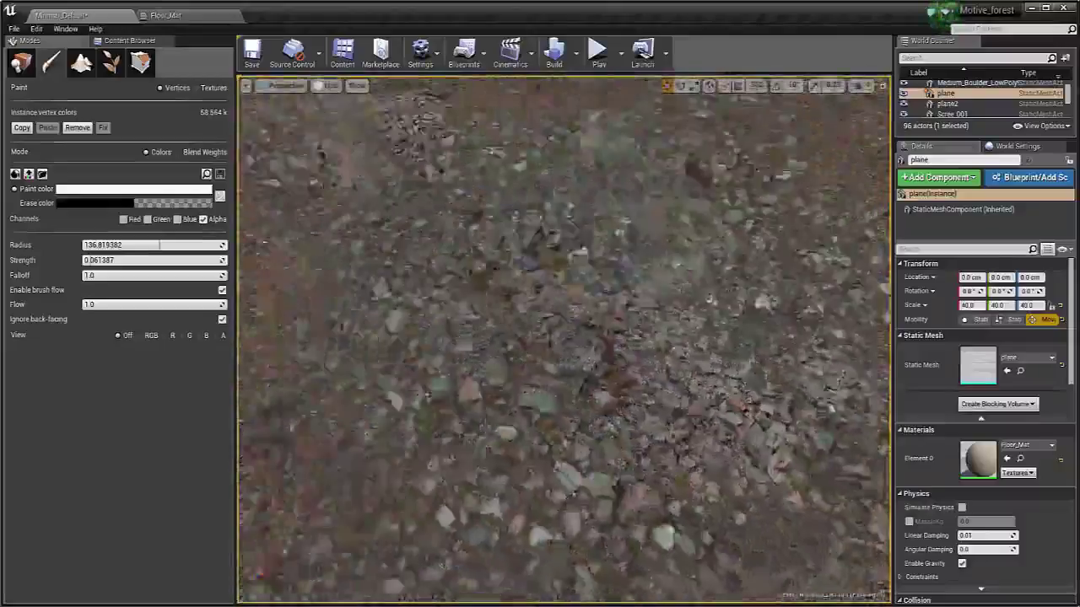
{"action": "right_click_drag", "start_coordinate": [564, 337], "coordinate": [493, 338]}
{"action": "right_click_drag", "start_coordinate": [563, 337], "coordinate": [455, 341]}
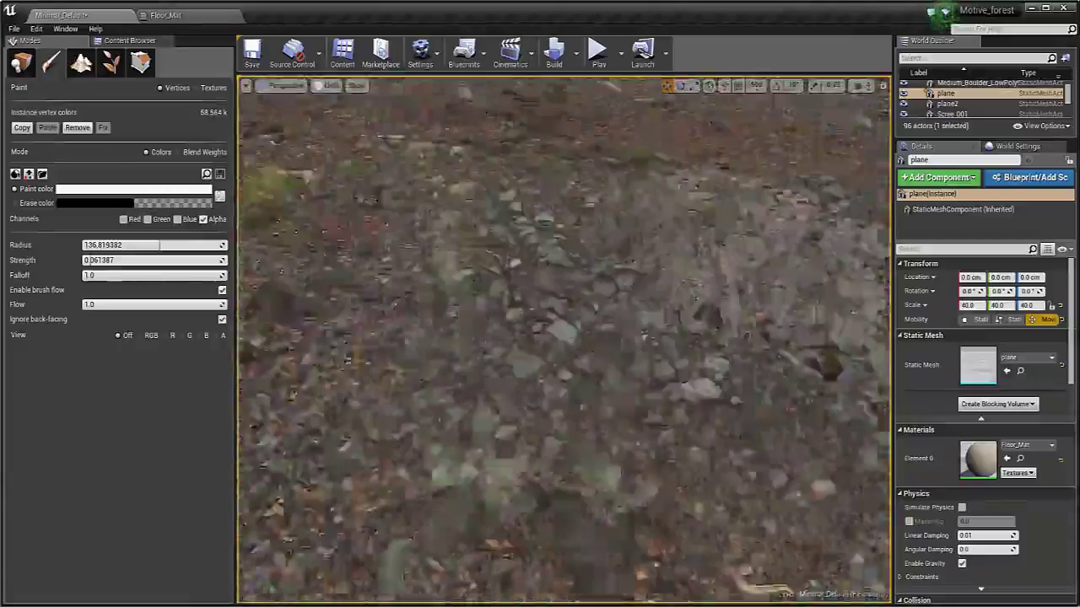
{"action": "right_click_drag", "start_coordinate": [563, 337], "coordinate": [558, 291]}
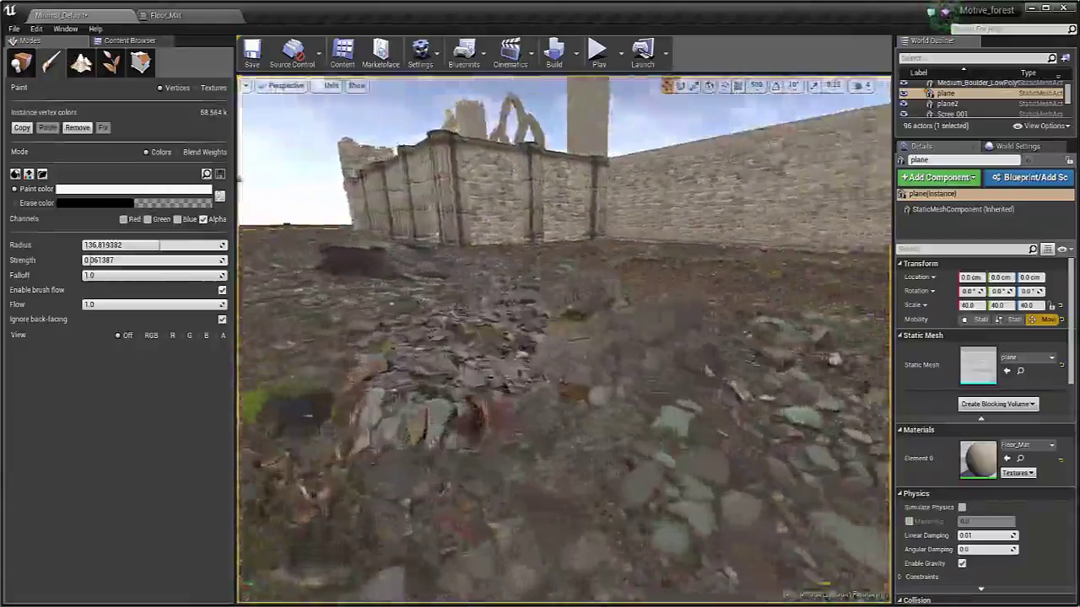
{"action": "right_click_drag", "start_coordinate": [484, 364], "coordinate": [484, 363]}
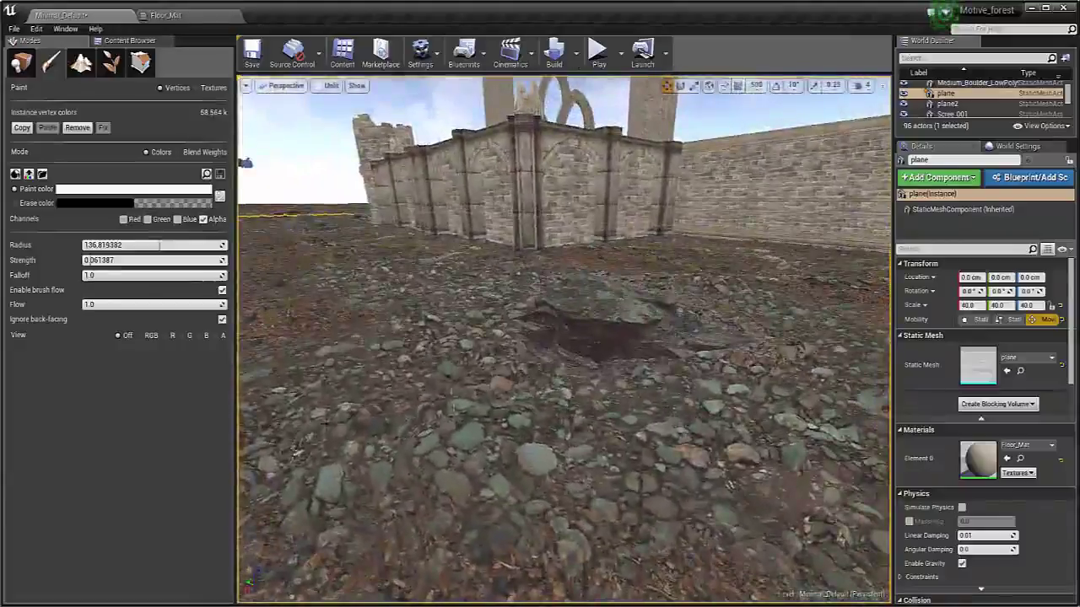
Paint the Alpha channel lightly over the pebble ground along the ruined wall near the round tower.
{"action": "right_click_drag", "start_coordinate": [563, 337], "coordinate": [742, 279]}
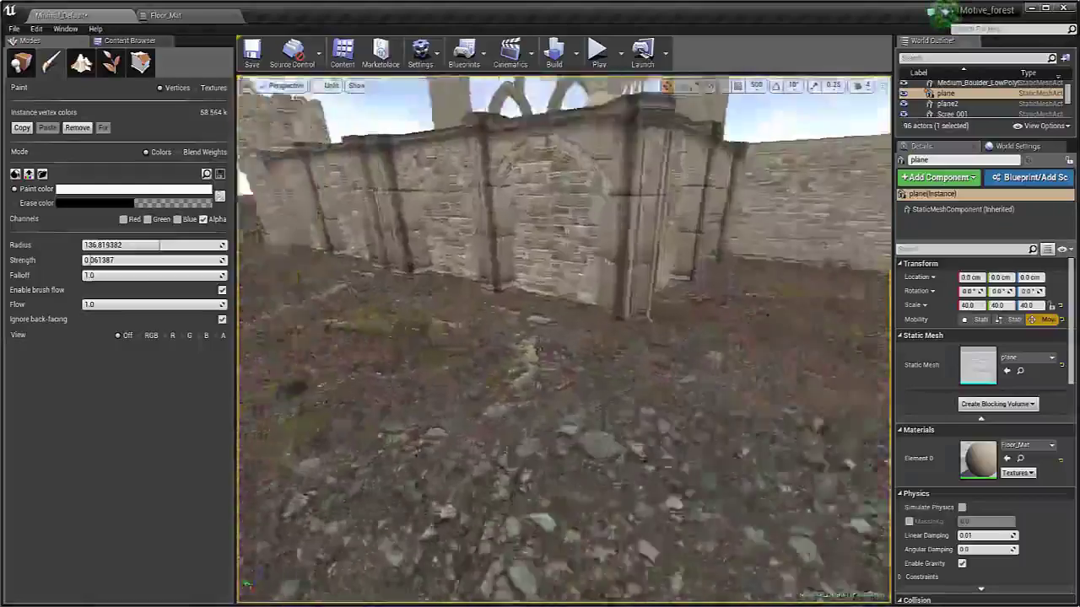
{"action": "right_click_drag", "start_coordinate": [485, 363], "coordinate": [484, 364]}
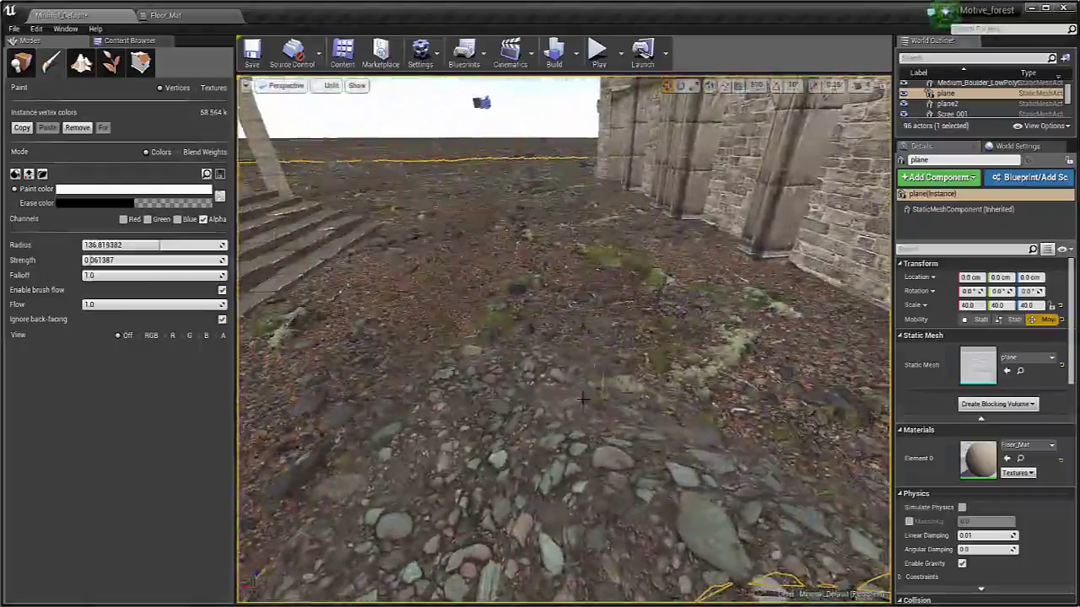
{"action": "right_click_drag", "start_coordinate": [684, 471], "coordinate": [654, 509]}
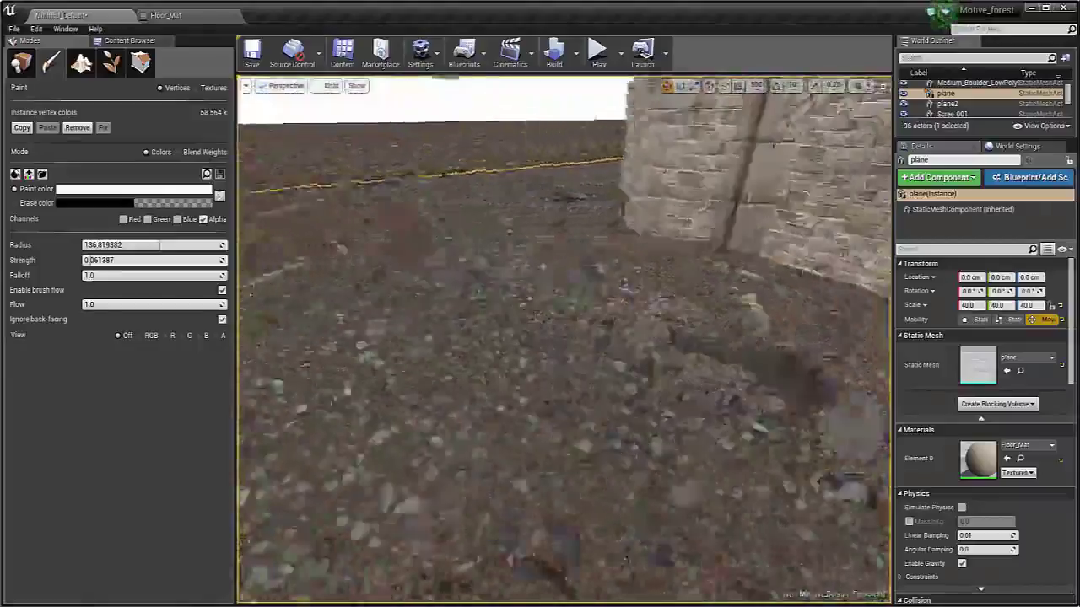
{"action": "left_click_drag", "start_coordinate": [423, 388], "coordinate": [446, 381]}
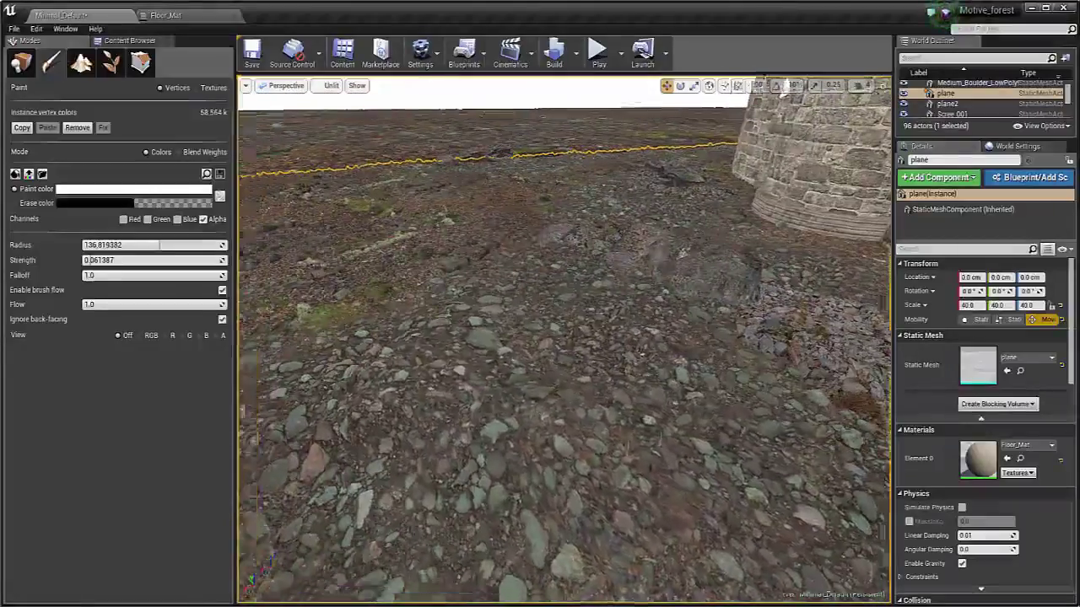
Inspect the ground blending around the round tower's base, the nearby rocks and the original plane's outer edge.
{"action": "right_click_drag", "start_coordinate": [506, 362], "coordinate": [432, 371]}
{"action": "right_click_drag", "start_coordinate": [624, 327], "coordinate": [726, 317]}
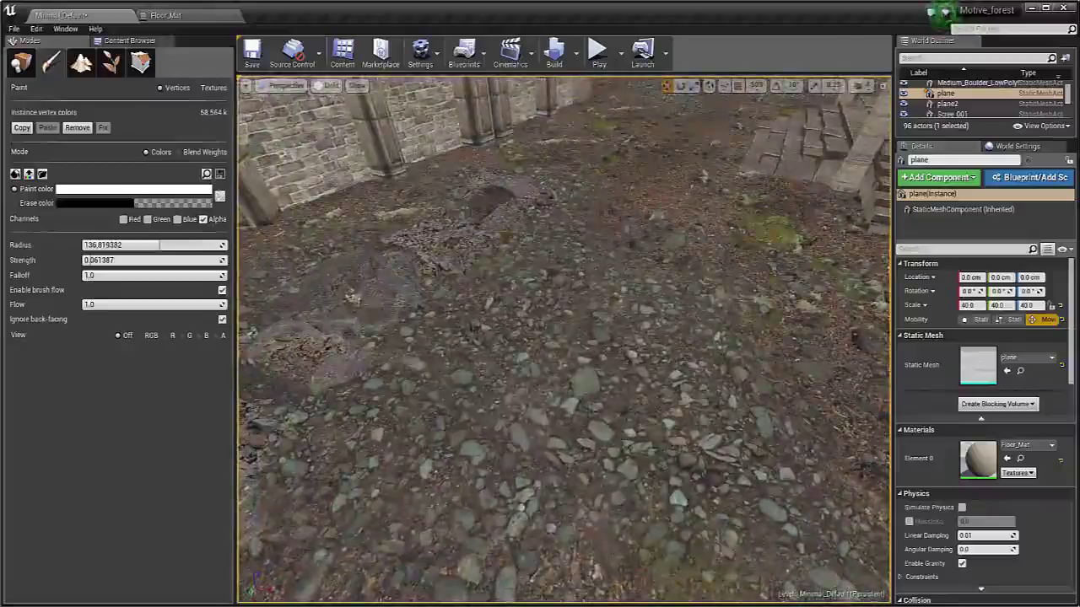
{"action": "right_click_drag", "start_coordinate": [446, 380], "coordinate": [445, 381]}
{"action": "right_click_drag", "start_coordinate": [697, 361], "coordinate": [603, 364]}
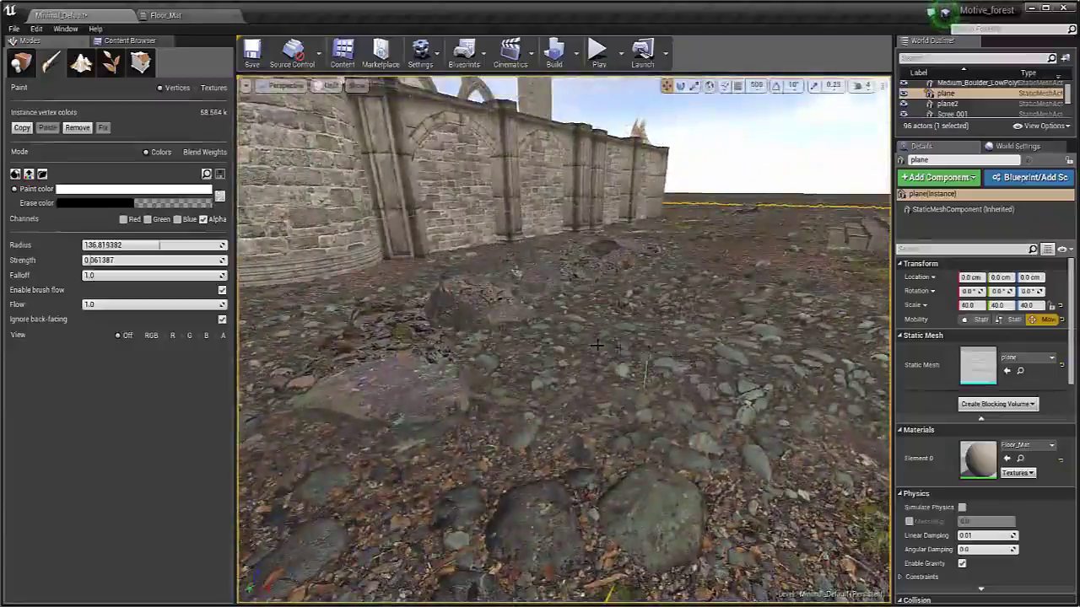
{"action": "right_click_drag", "start_coordinate": [596, 345], "coordinate": [596, 345]}
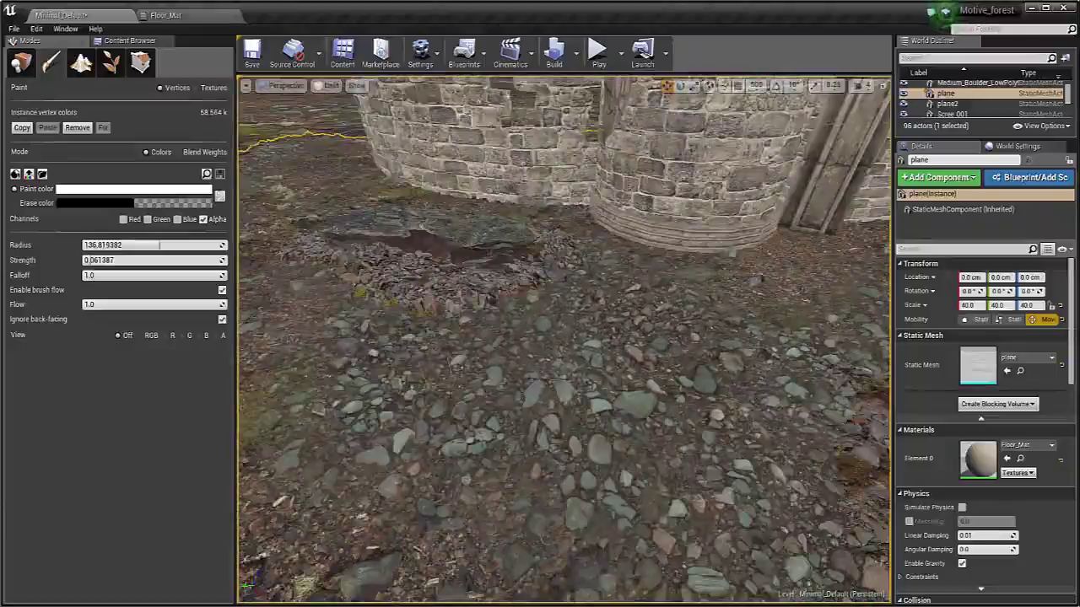
{"action": "right_click_drag", "start_coordinate": [510, 358], "coordinate": [602, 297]}
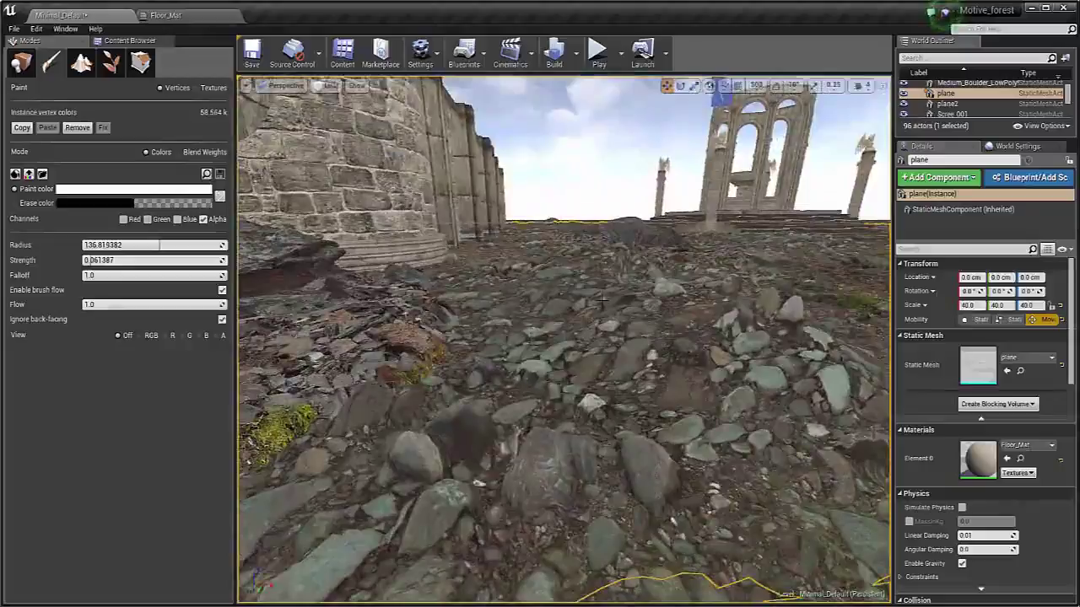
{"action": "right_click_drag", "start_coordinate": [602, 301], "coordinate": [601, 300]}
{"action": "right_click_drag", "start_coordinate": [588, 351], "coordinate": [601, 327]}
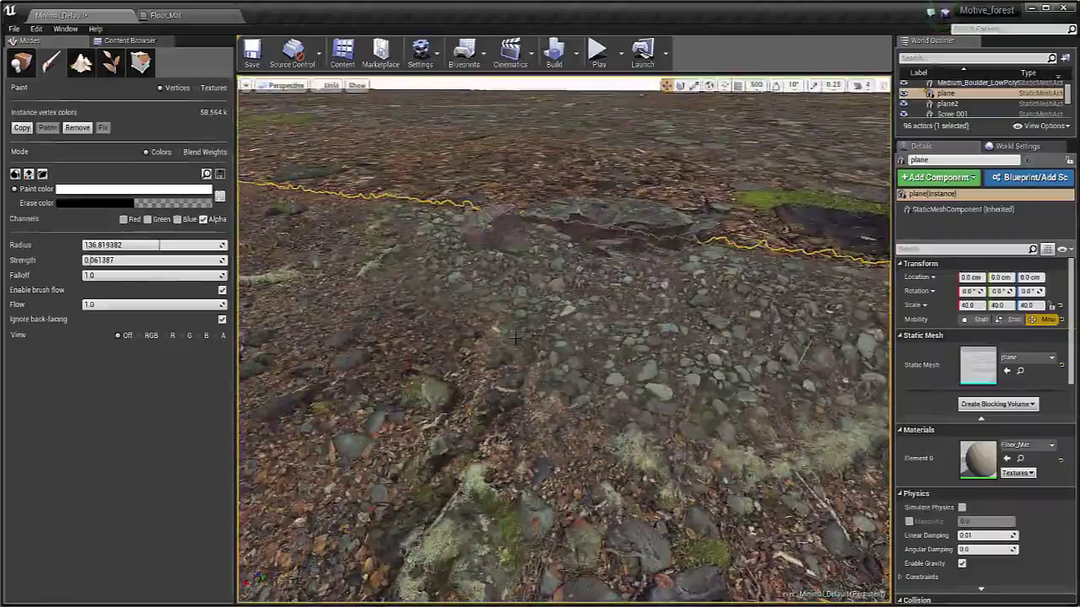
{"action": "right_click_drag", "start_coordinate": [498, 340], "coordinate": [499, 339]}
{"action": "right_click_drag", "start_coordinate": [475, 424], "coordinate": [475, 424]}
{"action": "right_click_drag", "start_coordinate": [499, 339], "coordinate": [499, 339]}
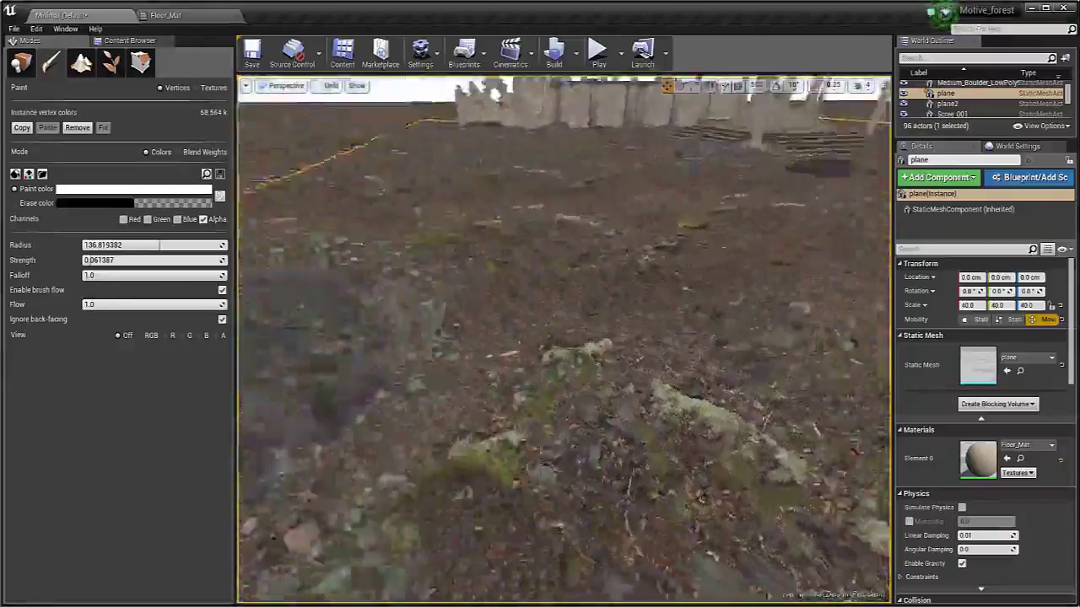
{"action": "right_click_drag", "start_coordinate": [498, 339], "coordinate": [498, 339]}
Switch vertex painting to the Red channel only, swap the paint colour to black and set the strength to about 0.67.
{"action": "left_click", "coordinate": [203, 221]}
{"action": "left_click", "coordinate": [124, 221]}
{"action": "left_click", "coordinate": [219, 197]}
{"action": "right_click_drag", "start_coordinate": [405, 270], "coordinate": [405, 270]}
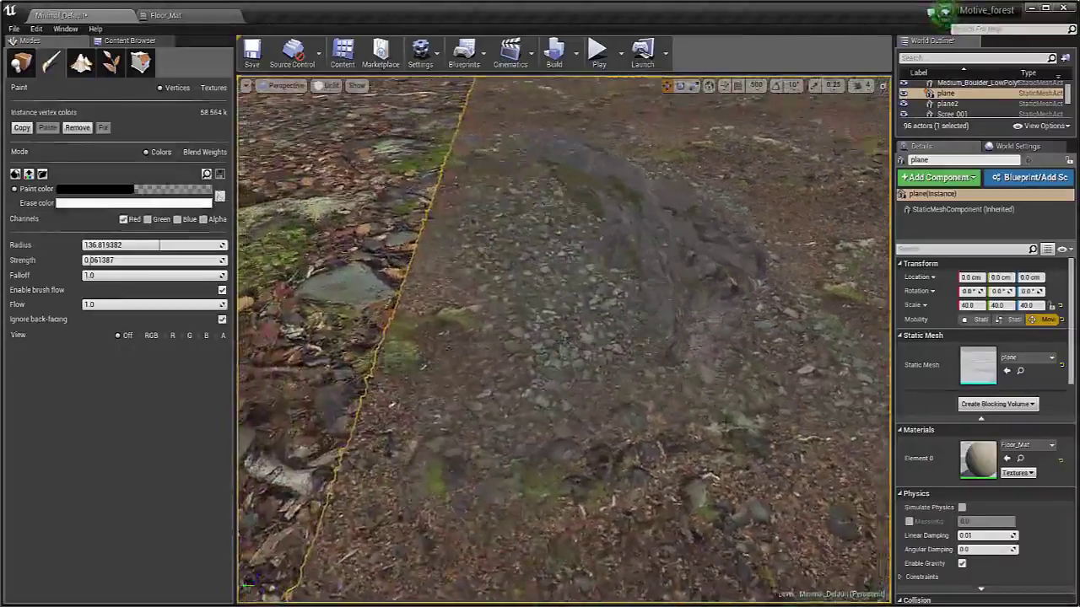
{"action": "mouse_move", "coordinate": [113, 261]}
{"action": "left_mouse_down"}
{"action": "mouse_move", "coordinate": [209, 261]}
{"action": "mouse_move", "coordinate": [179, 261]}
{"action": "left_mouse_up"}
Check the ground around the boulders in front of the steps and along the plane's border near the tower.
{"action": "right_click_drag", "start_coordinate": [405, 270], "coordinate": [405, 270]}
{"action": "right_click_drag", "start_coordinate": [619, 376], "coordinate": [620, 358]}
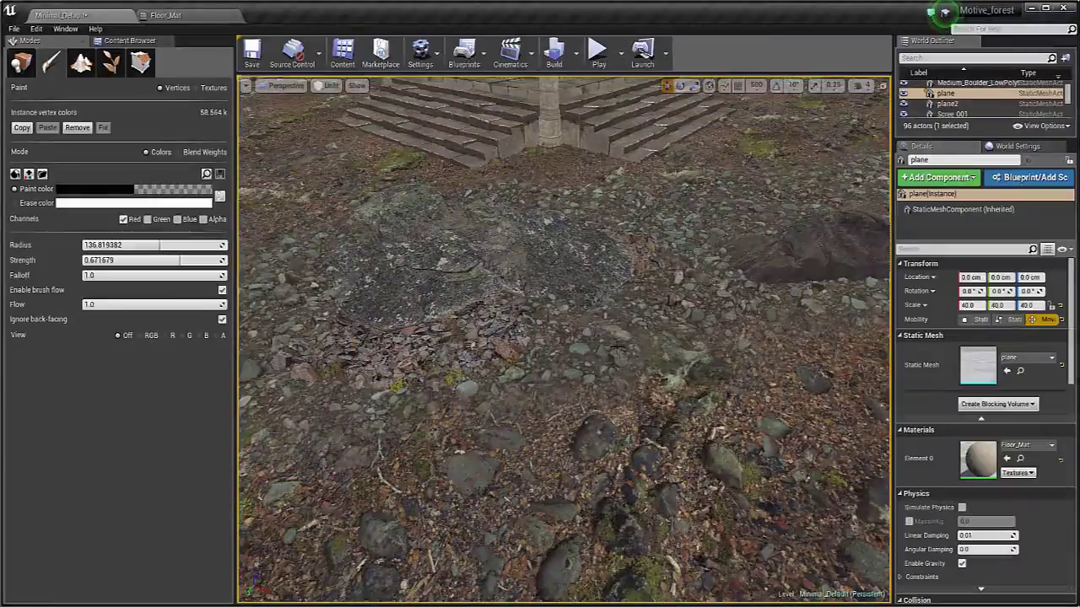
{"action": "right_click_drag", "start_coordinate": [618, 347], "coordinate": [618, 347]}
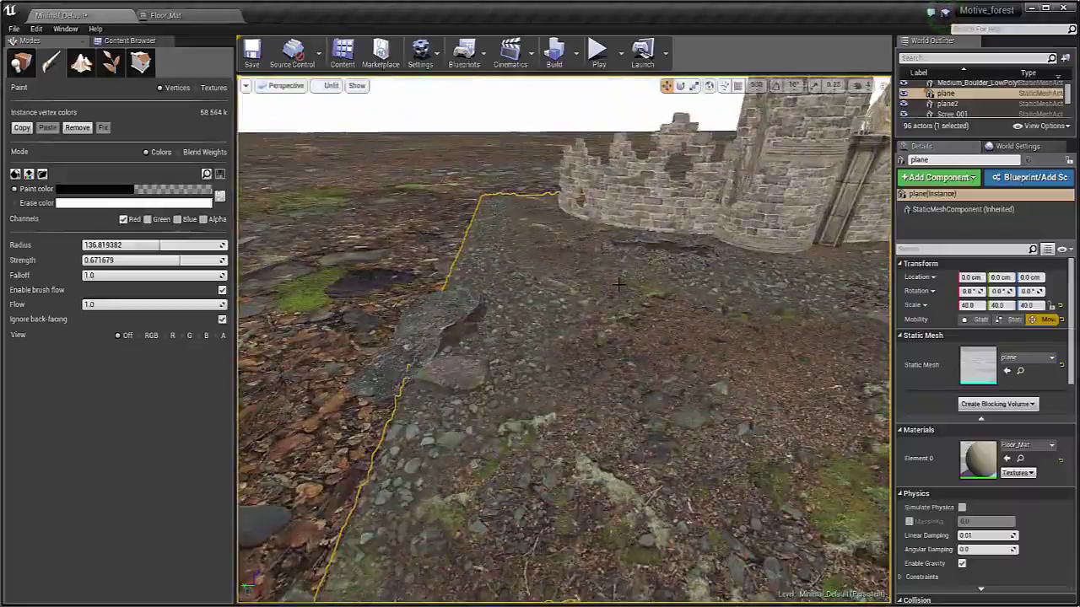
{"action": "right_click_drag", "start_coordinate": [618, 285], "coordinate": [618, 285]}
{"action": "right_click_drag", "start_coordinate": [591, 357], "coordinate": [595, 337]}
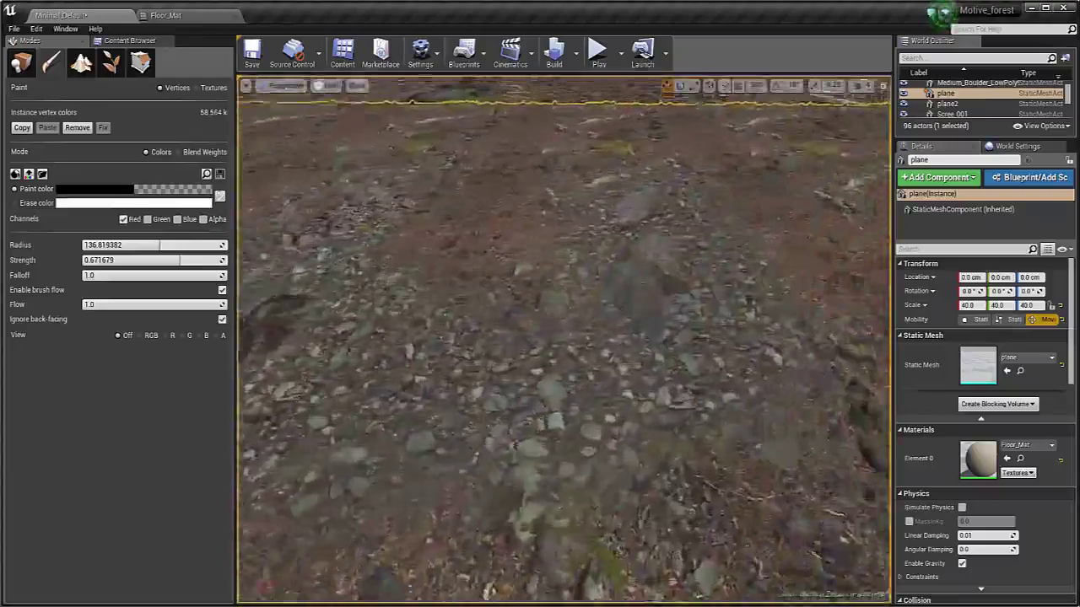
{"action": "right_click_drag", "start_coordinate": [563, 339], "coordinate": [742, 325]}
{"action": "right_click_drag", "start_coordinate": [563, 339], "coordinate": [472, 333]}
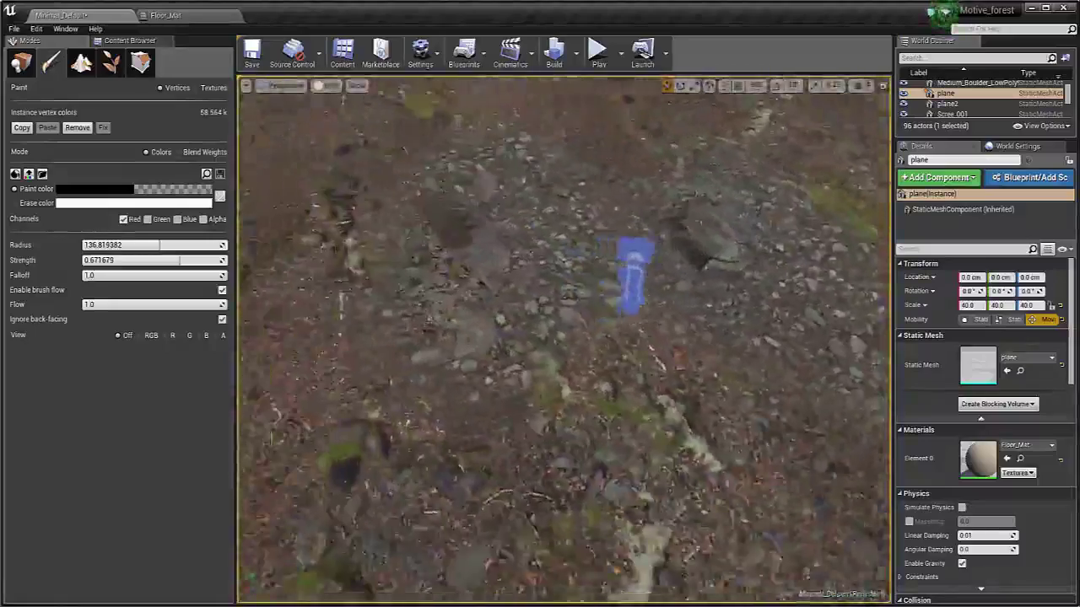
Survey the painted plane from farther back, looking over the pebble patches towards the columned pavilion and walls.
{"action": "key", "text": "s"}
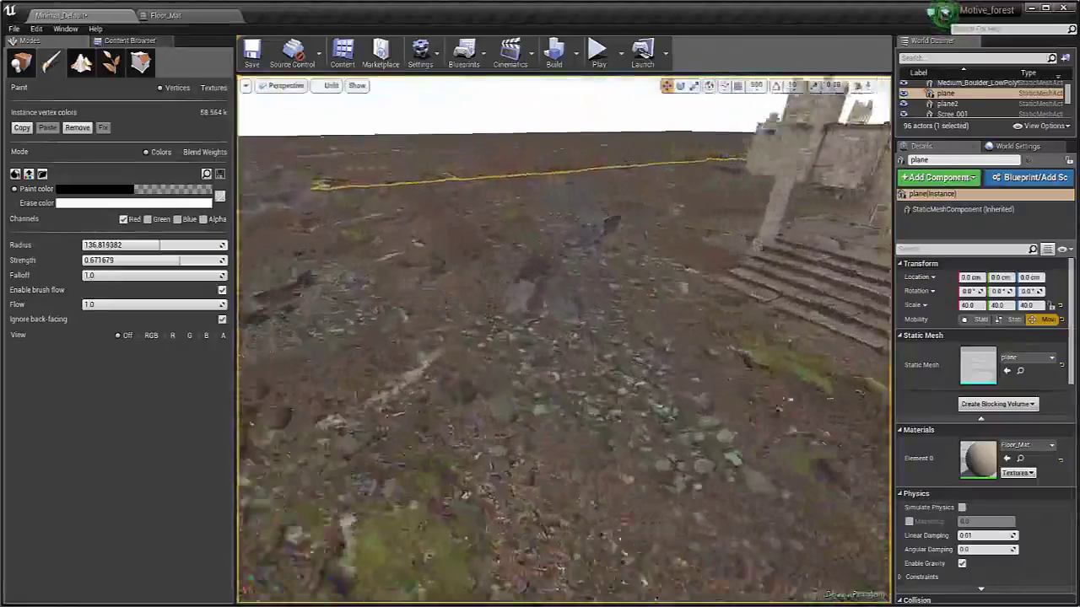
{"action": "key", "text": "a"}
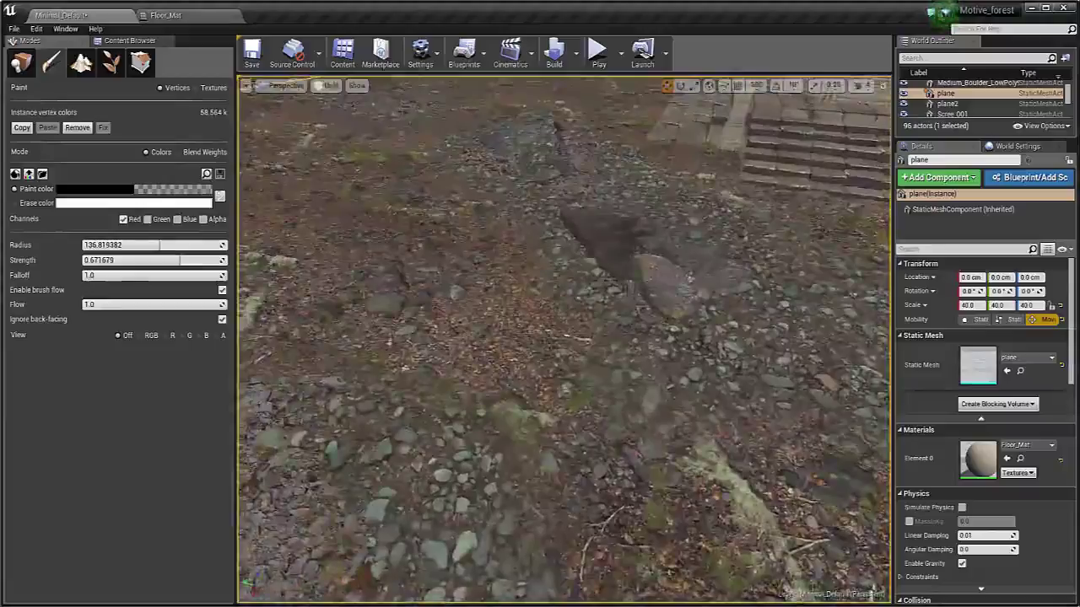
{"action": "key", "text": "s"}
{"action": "mouse_move", "coordinate": [641, 441]}
{"action": "right_mouse_down"}
{"action": "mouse_move", "coordinate": [662, 426]}
{"action": "mouse_move", "coordinate": [675, 362]}
{"action": "mouse_move", "coordinate": [759, 367]}
{"action": "mouse_move", "coordinate": [522, 447]}
{"action": "mouse_move", "coordinate": [464, 494]}
{"action": "right_mouse_up"}
{"action": "key", "text": "s"}
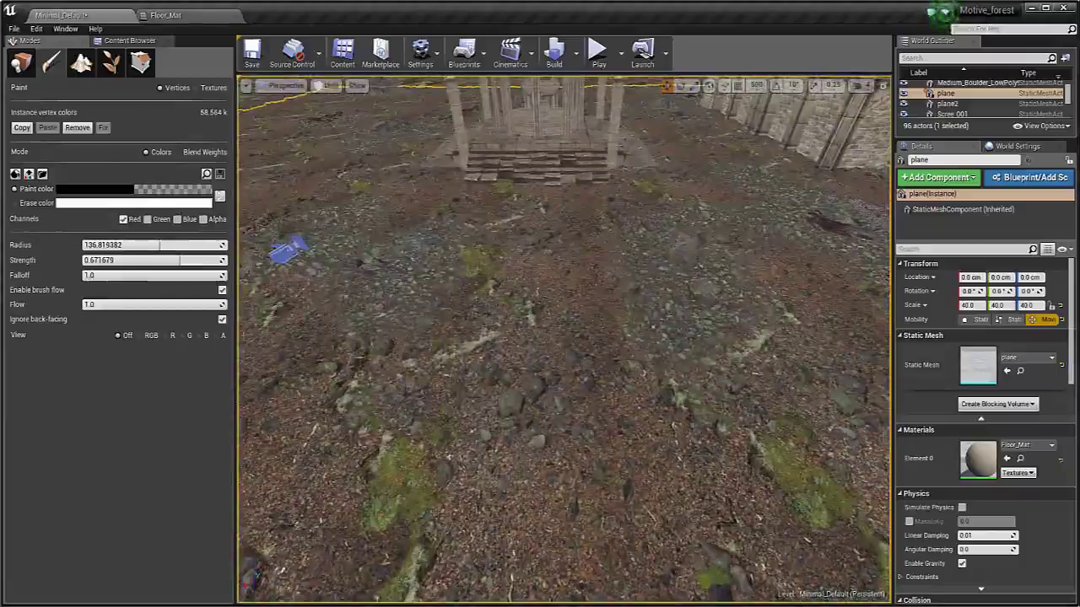
{"action": "right_click_drag", "start_coordinate": [464, 494], "coordinate": [439, 456]}
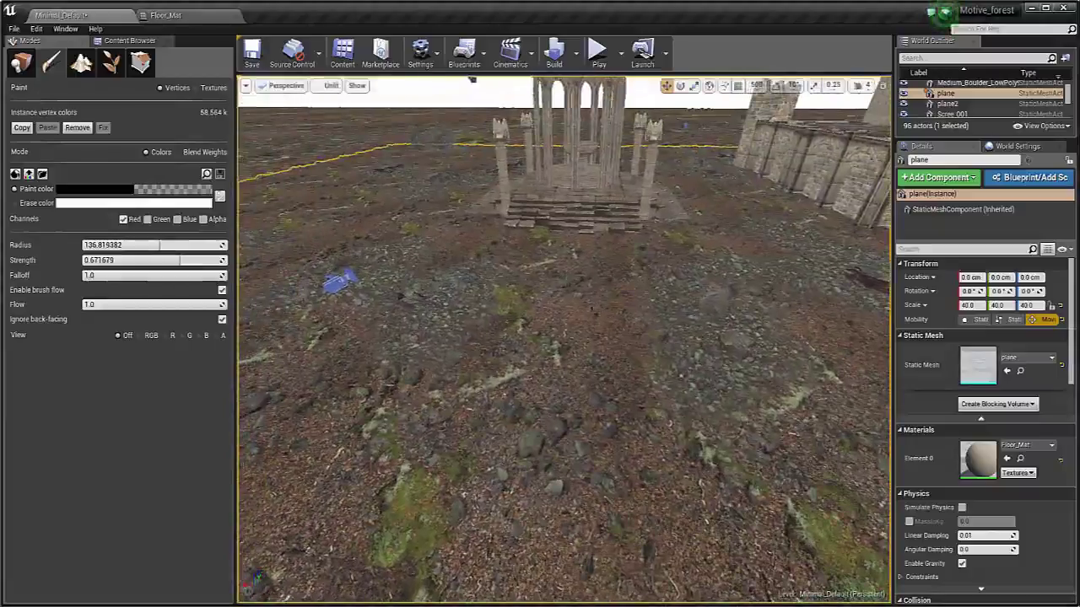
{"action": "right_click_drag", "start_coordinate": [585, 278], "coordinate": [552, 279]}
{"action": "key", "text": "a"}
{"action": "key", "text": "s"}
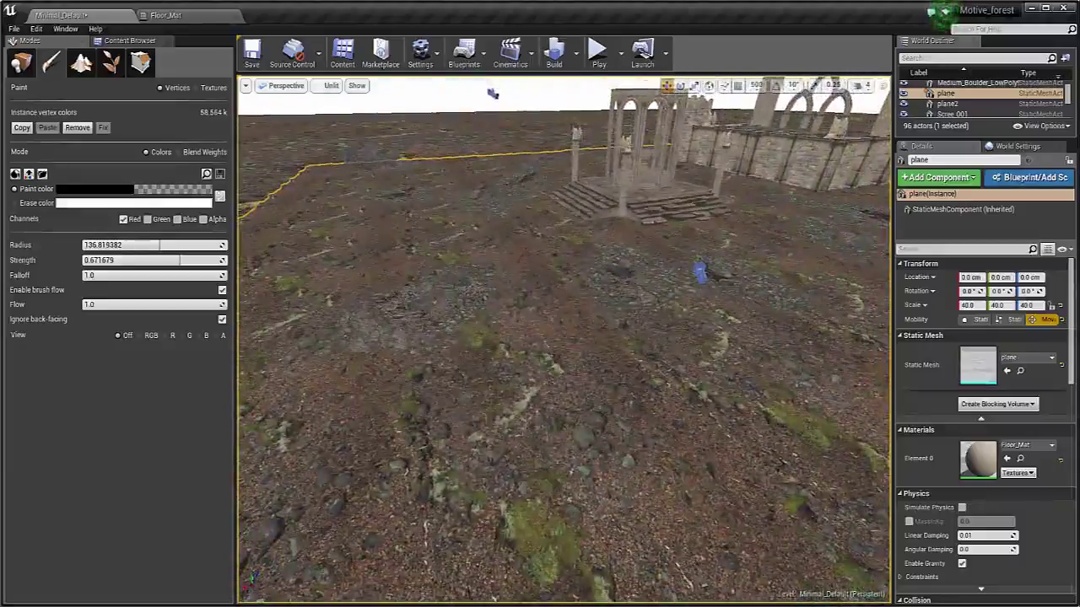